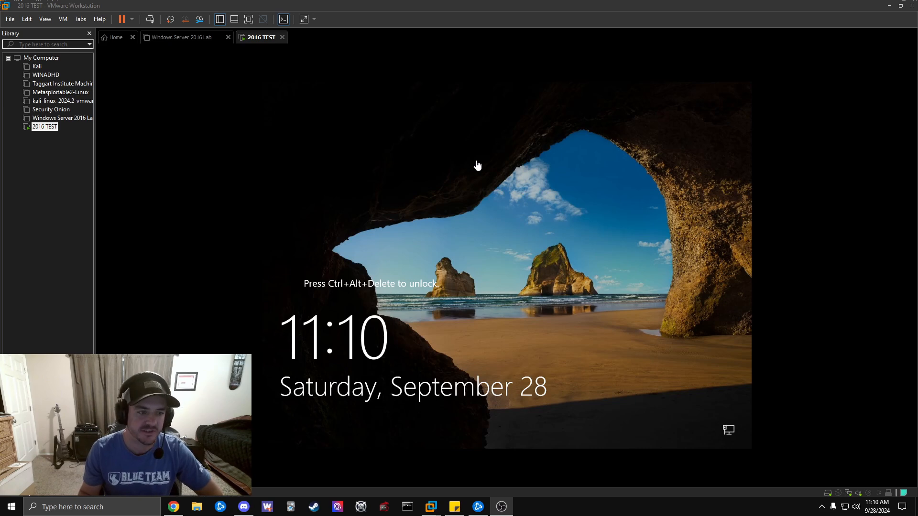
Sign in to the server as Administrator with the account password.
click(151, 21)
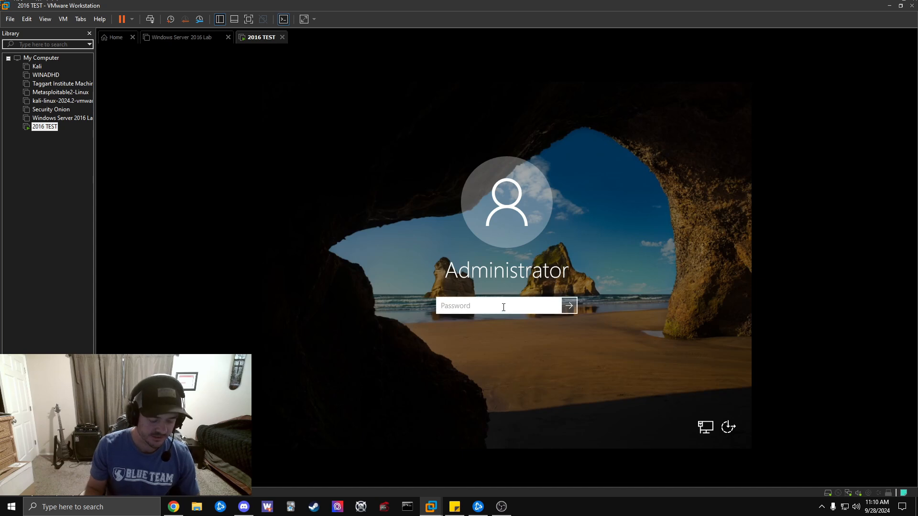
text(Pas)
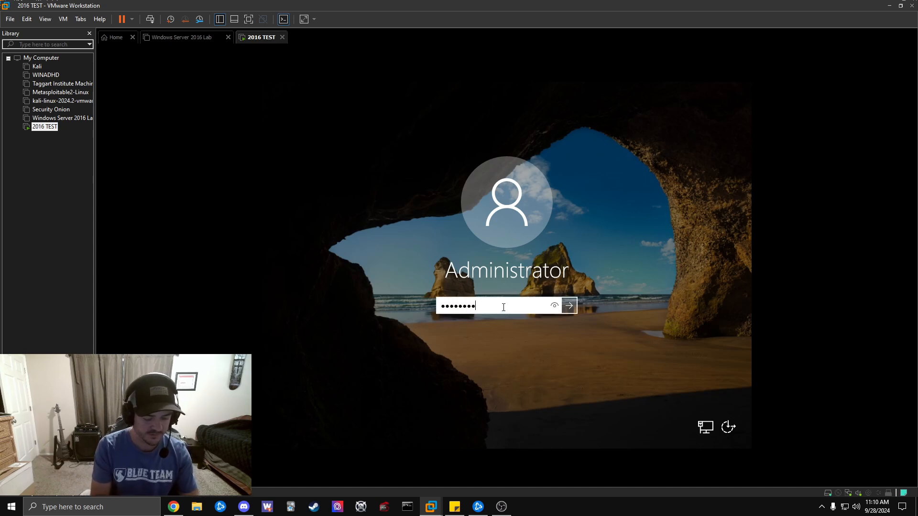
text(sword)
key(Return)
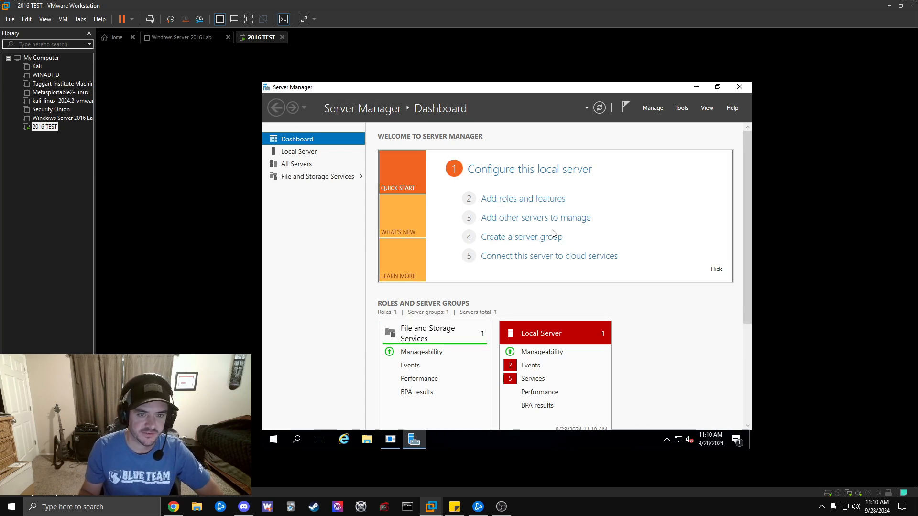
Launch Add Roles and Features, keeping role-based installation on the local server.
click(650, 108)
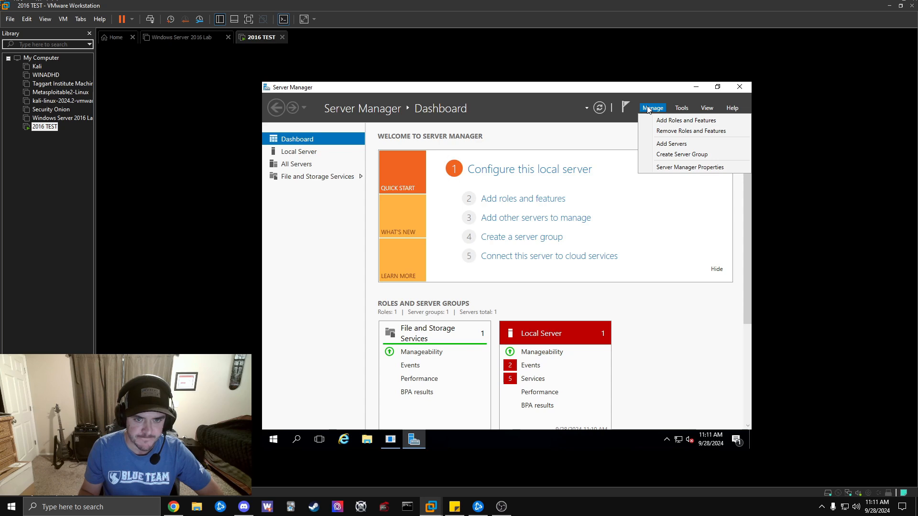
click(687, 121)
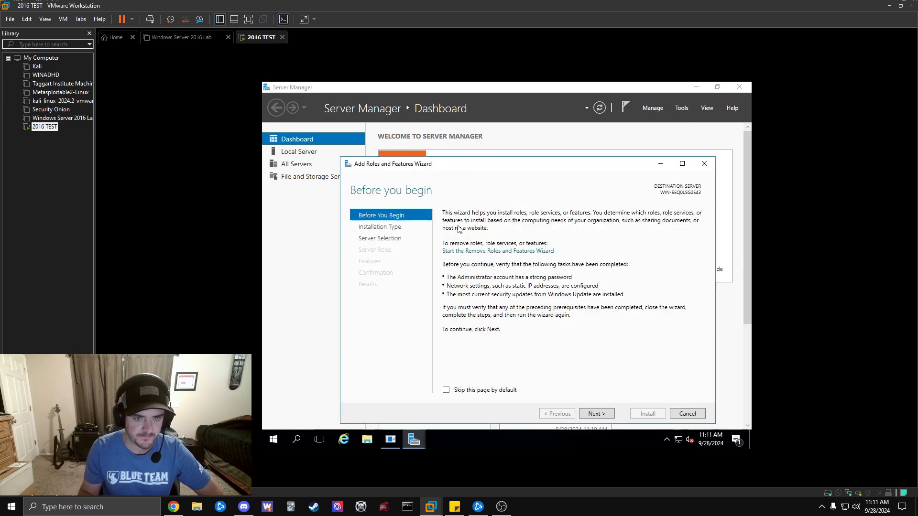
drag(544, 168, 509, 125)
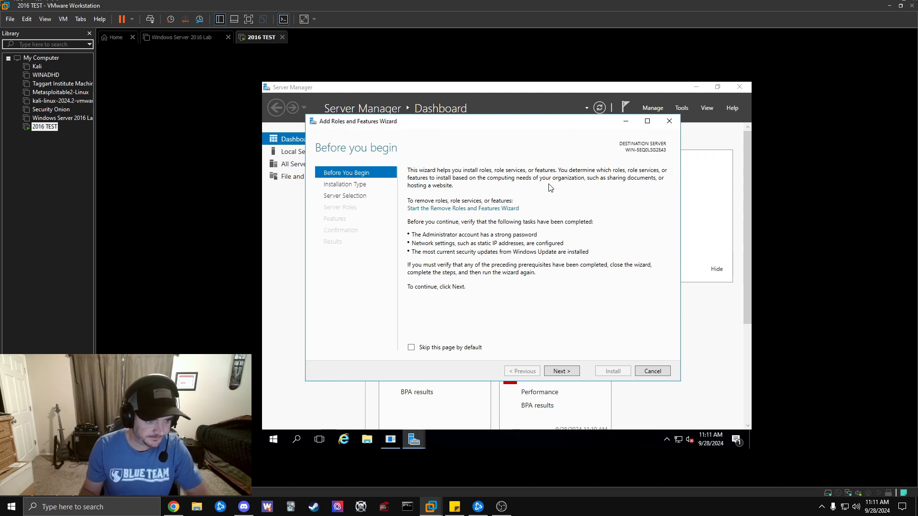
click(560, 373)
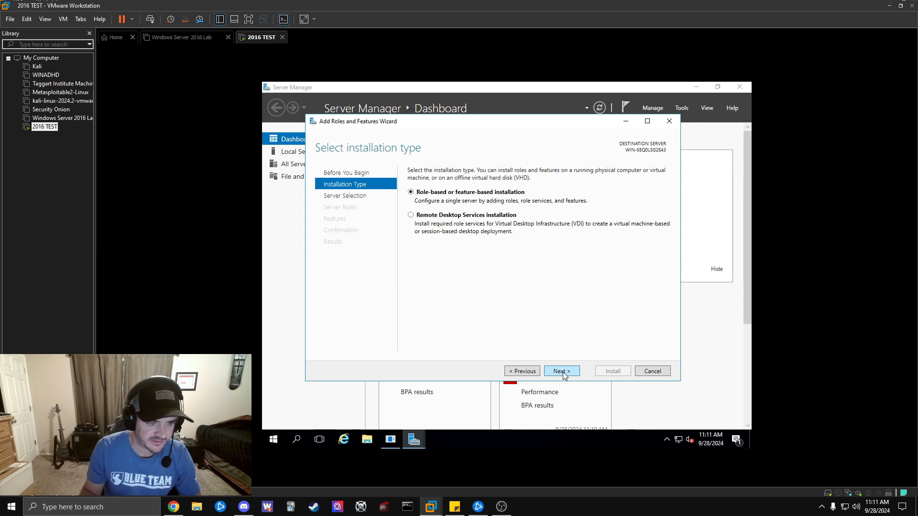
click(573, 375)
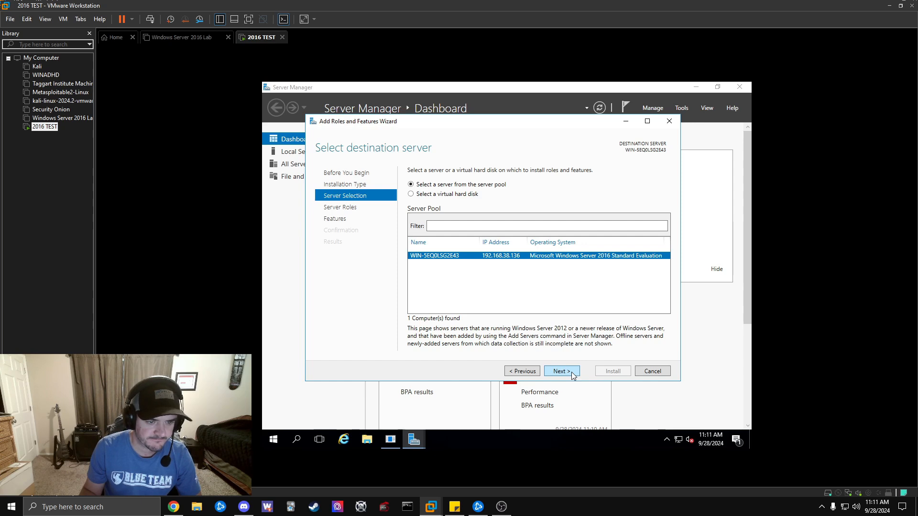
click(573, 375)
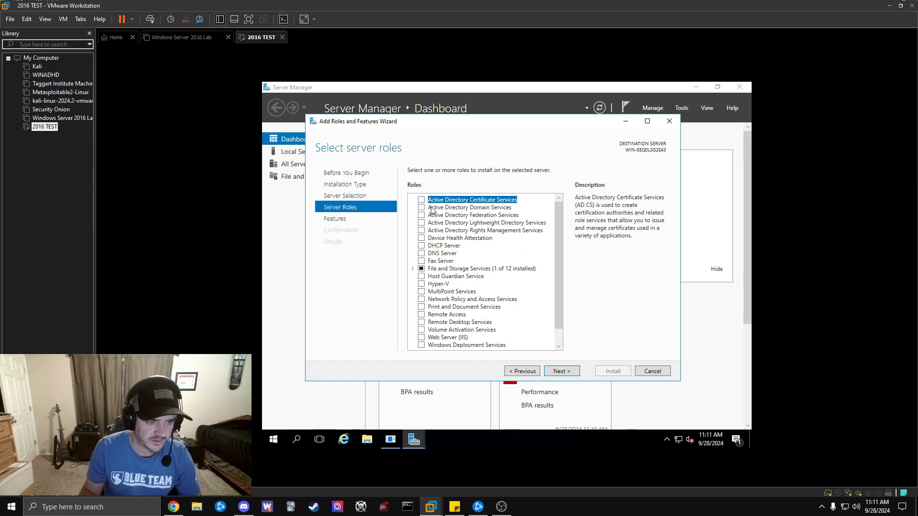
Select the Active Directory Domain Services role and add its required management features.
click(422, 208)
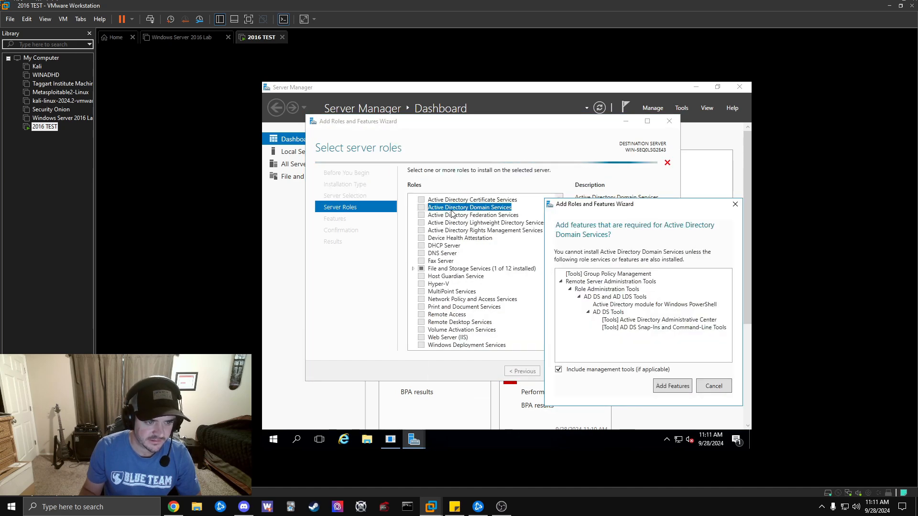
drag(602, 209, 506, 152)
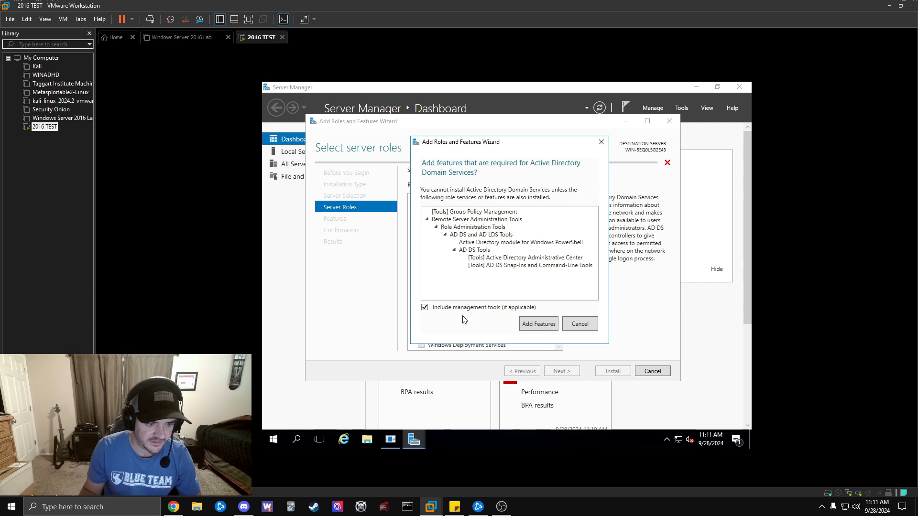
click(538, 324)
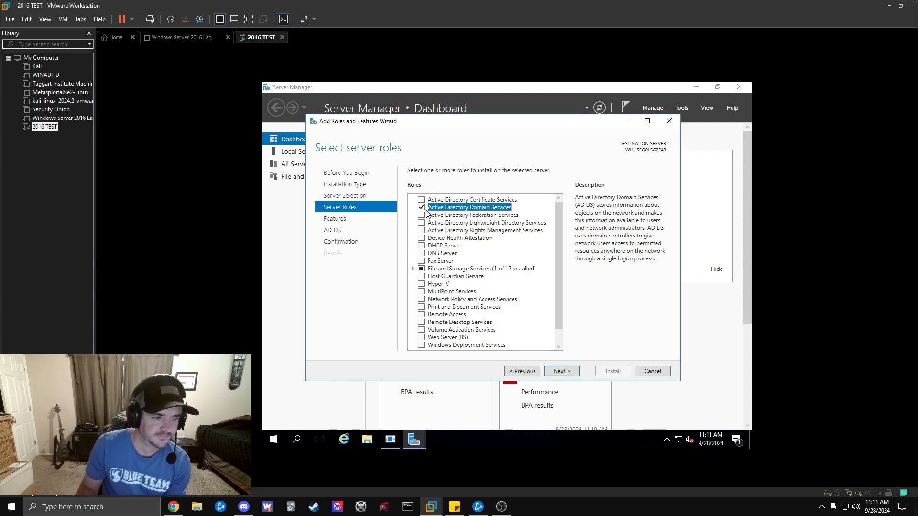
scroll(545, 257, down, 1)
scroll(544, 257, up, 1)
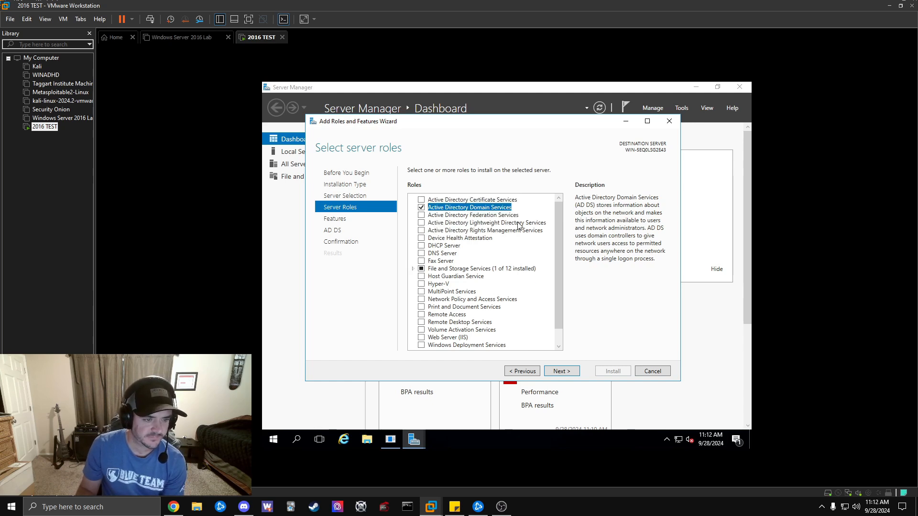
scroll(505, 256, down, 1)
scroll(525, 261, up, 1)
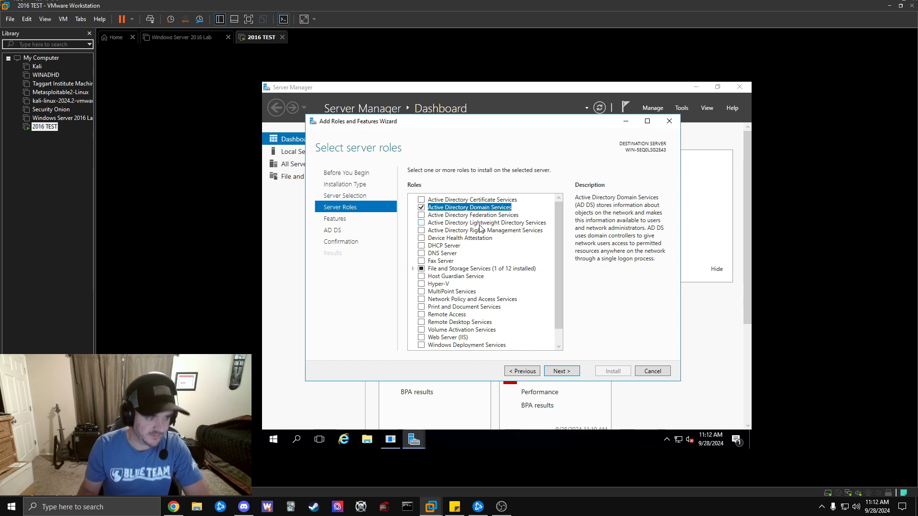
Keep default features and continue past the AD DS information page.
click(573, 371)
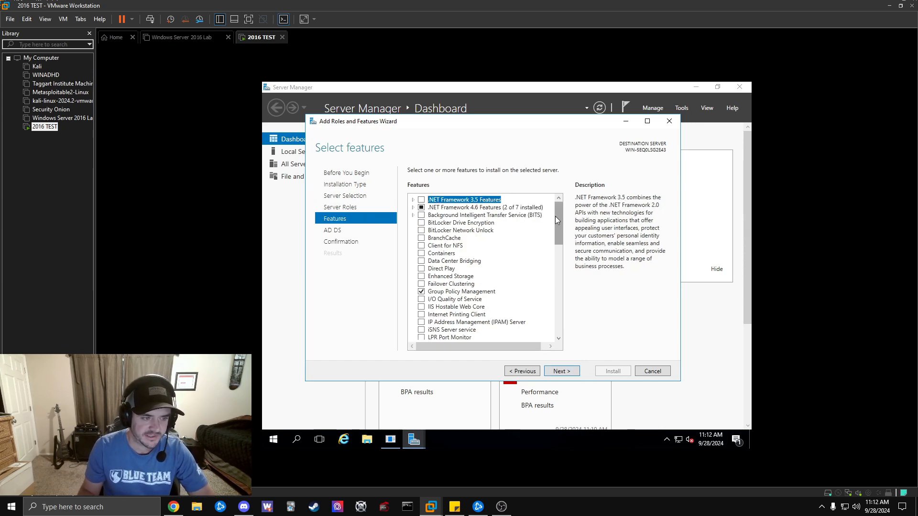
drag(559, 220, 570, 204)
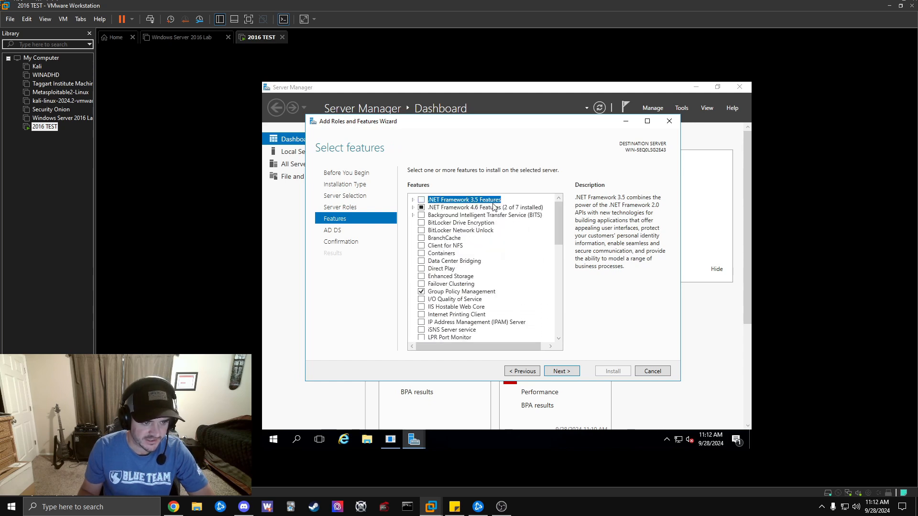
click(572, 375)
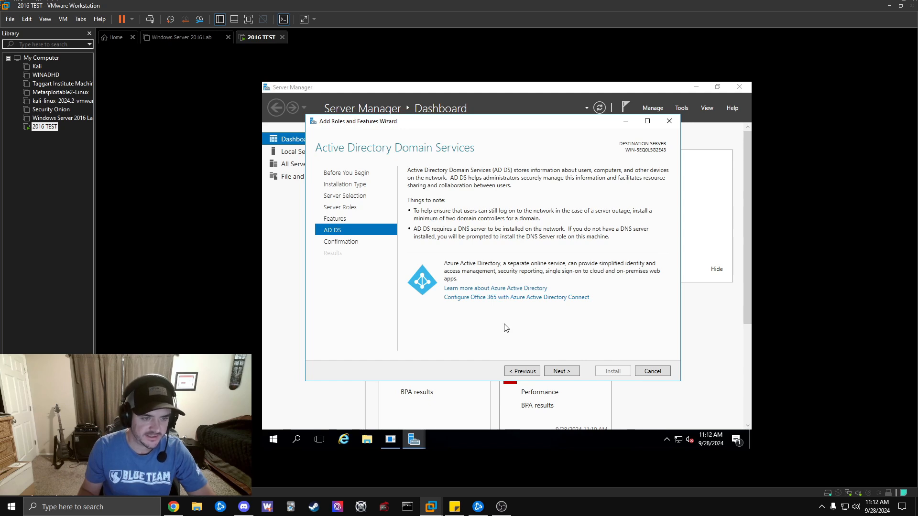
click(562, 371)
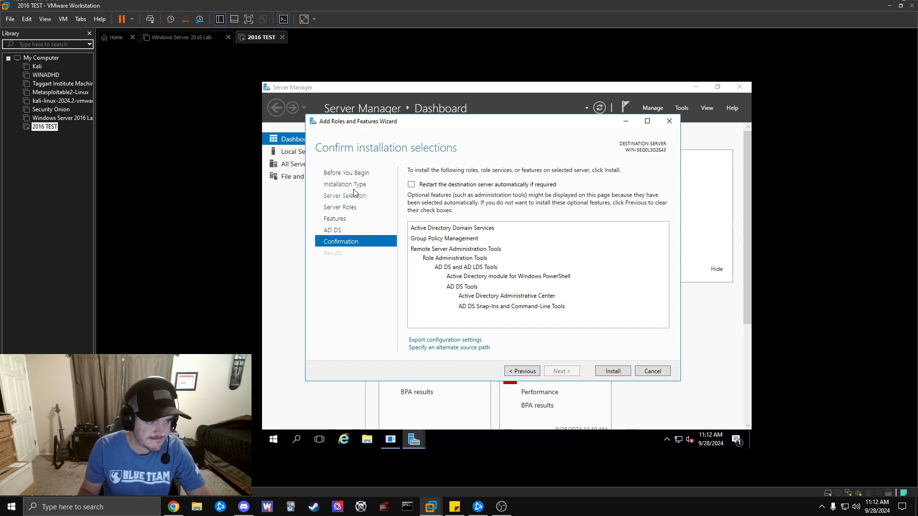
Install AD DS, close the wizard, and find the domain controller promotion notice in notifications.
click(613, 371)
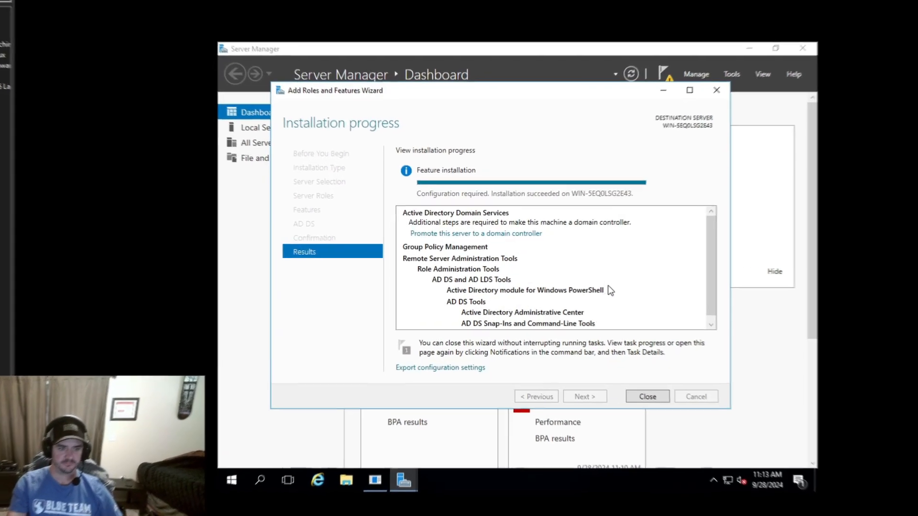
click(648, 397)
click(663, 73)
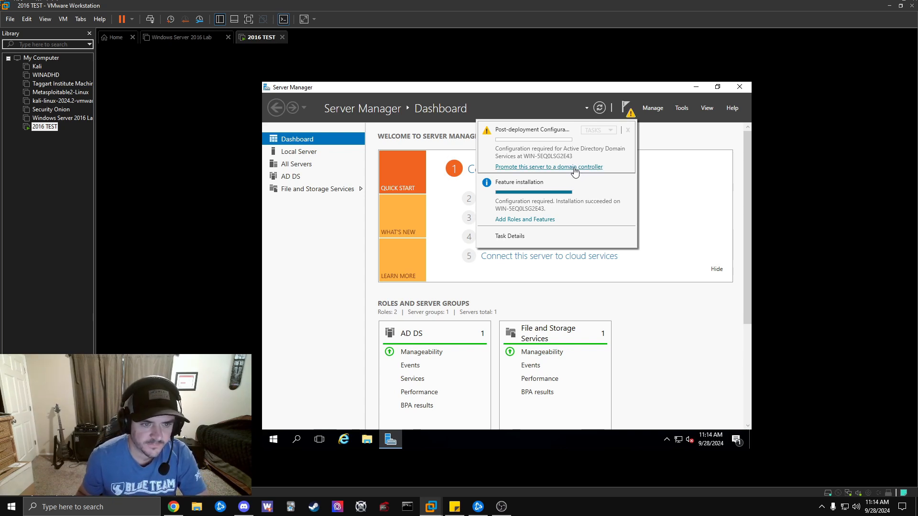
click(629, 115)
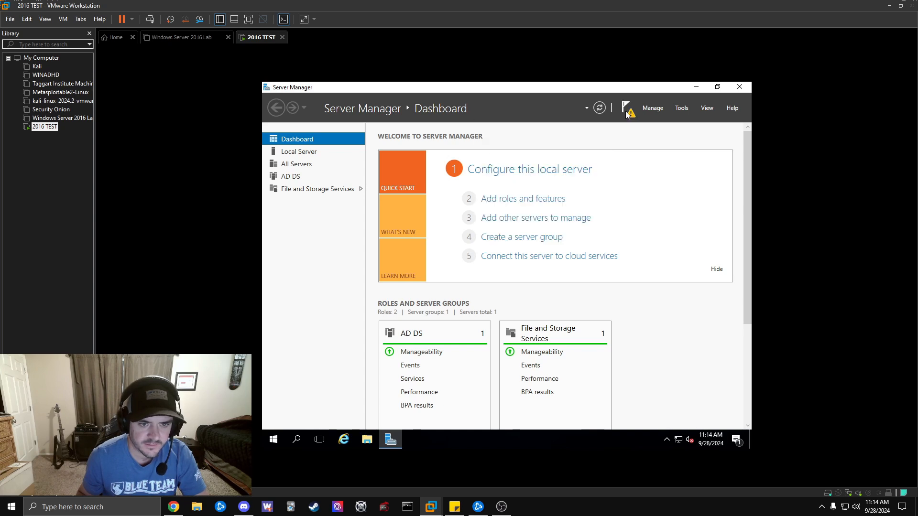
click(629, 116)
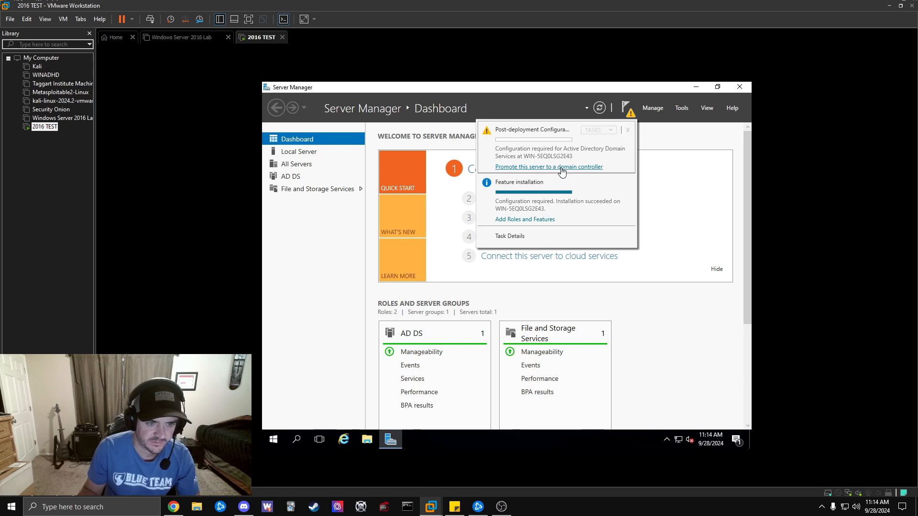
Promote the server by adding a new forest with root domain vlosecproof.com.
click(580, 168)
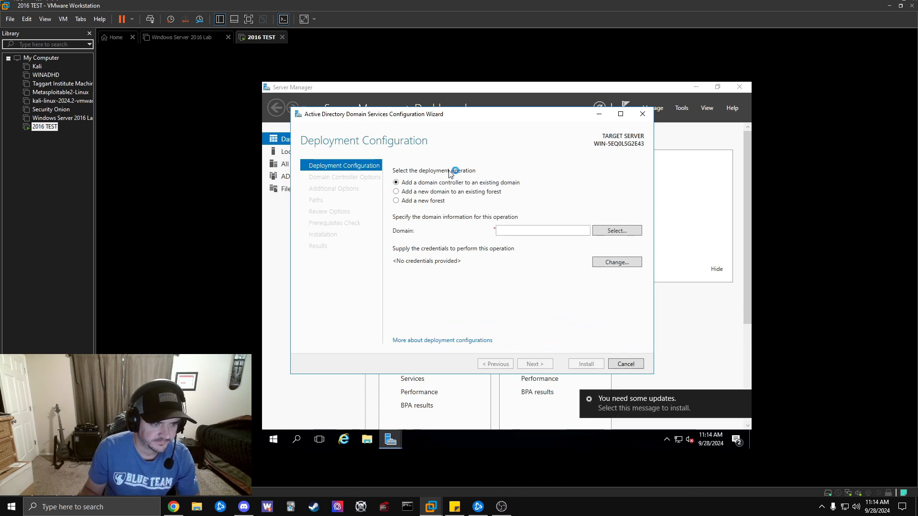
click(396, 201)
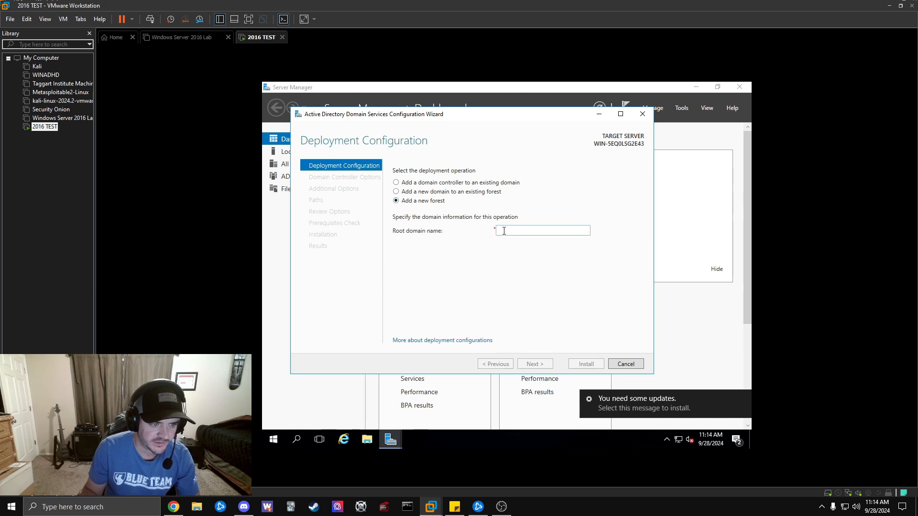
click(518, 231)
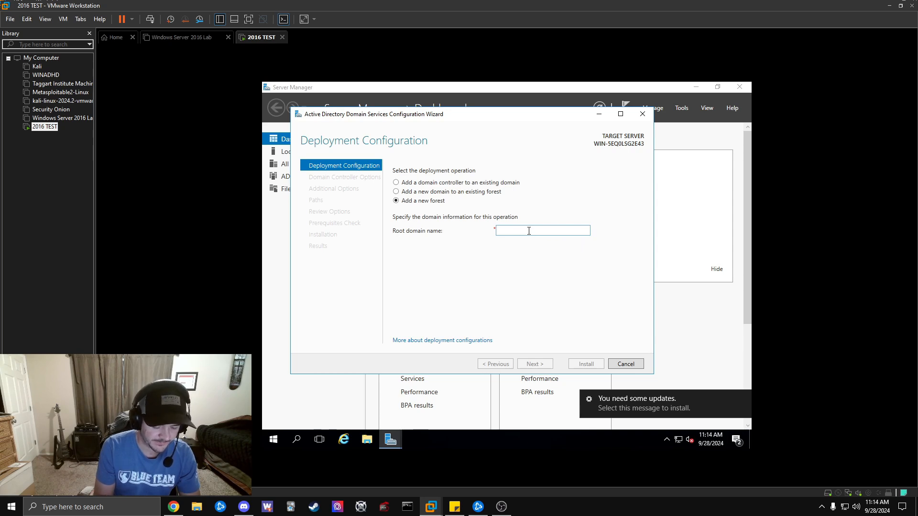
text(v)
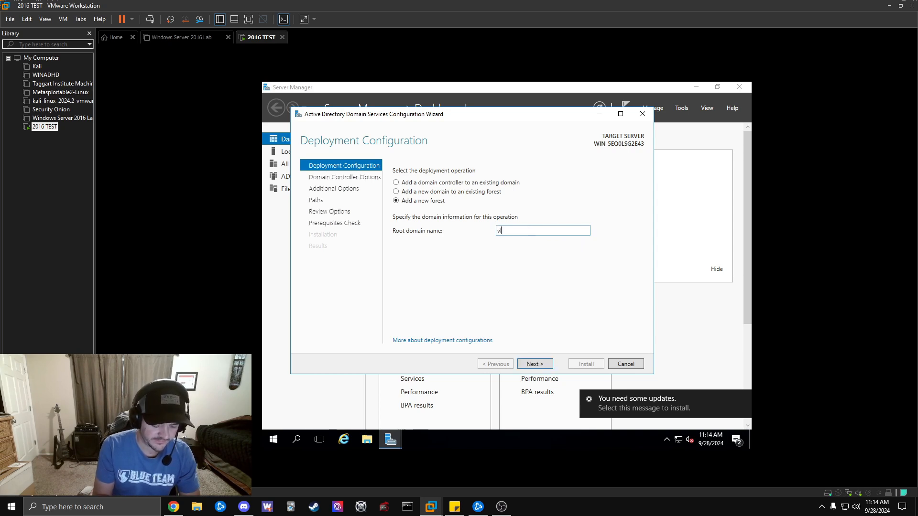
text(losecproof)
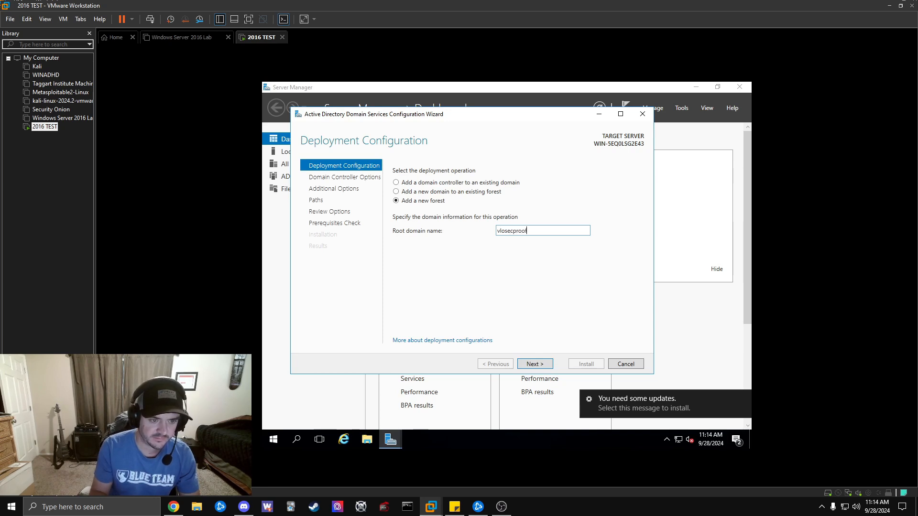
click(542, 366)
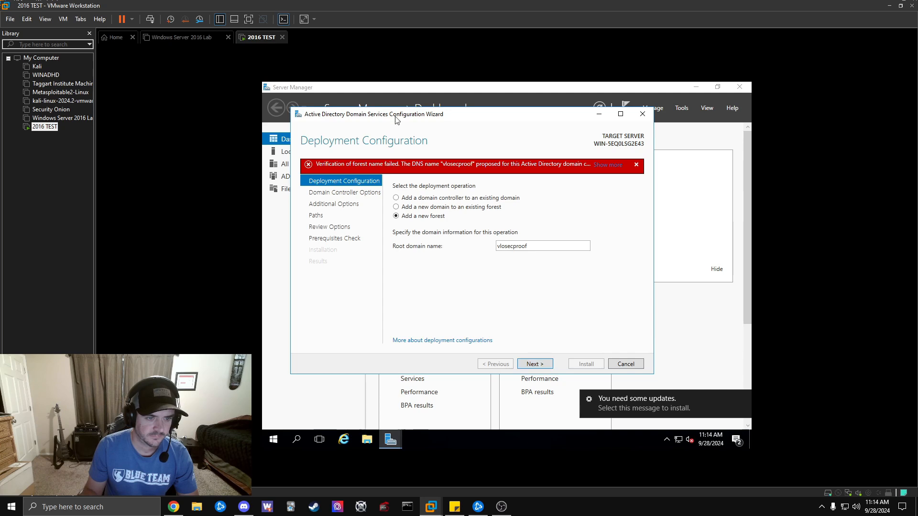
double_click(545, 247)
click(550, 247)
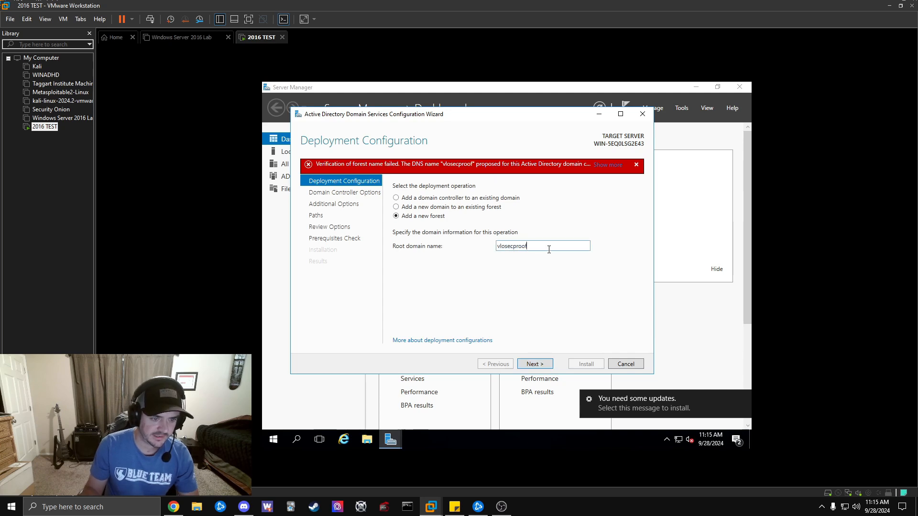
text(.com)
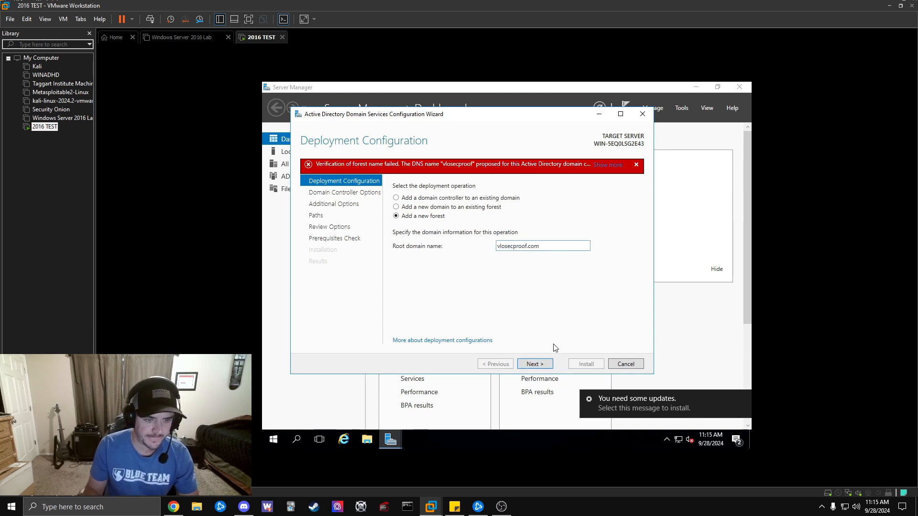
click(534, 364)
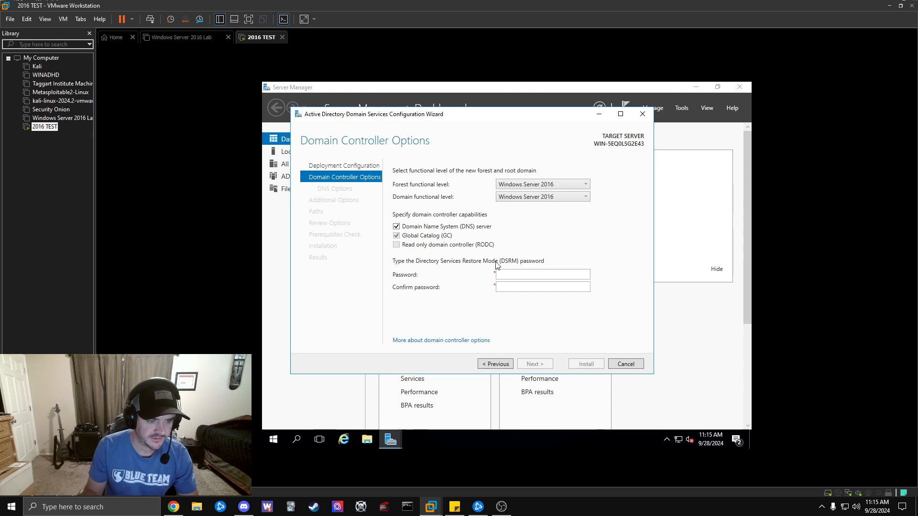
Enter and confirm the DSRM password, then continue past the domain controller options.
click(521, 274)
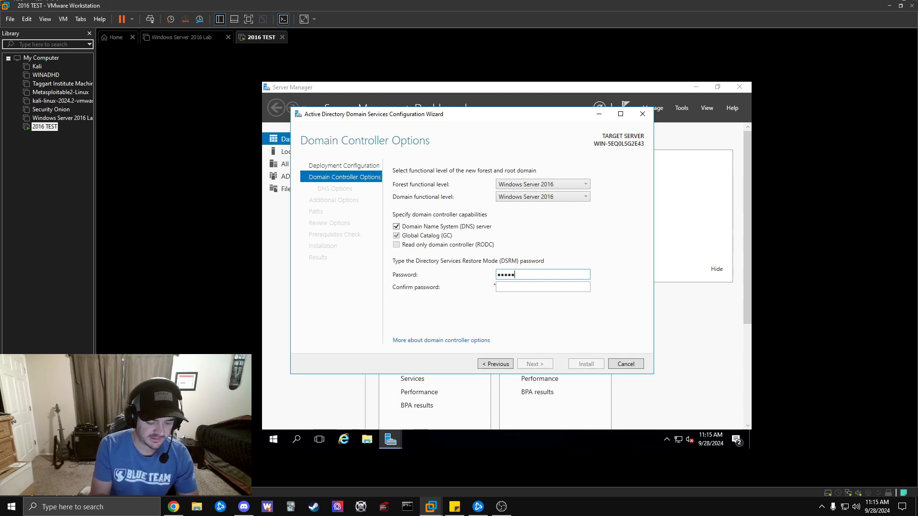
click(544, 288)
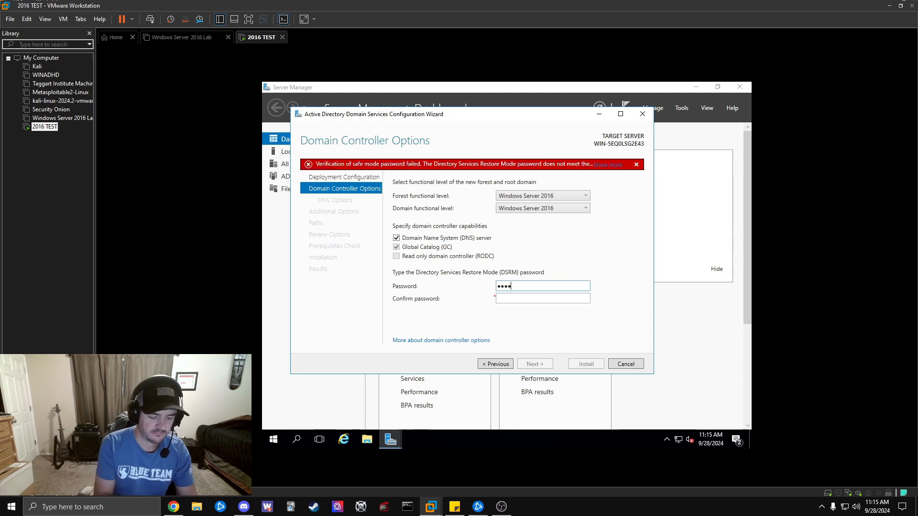
text(•••••)
key(Tab)
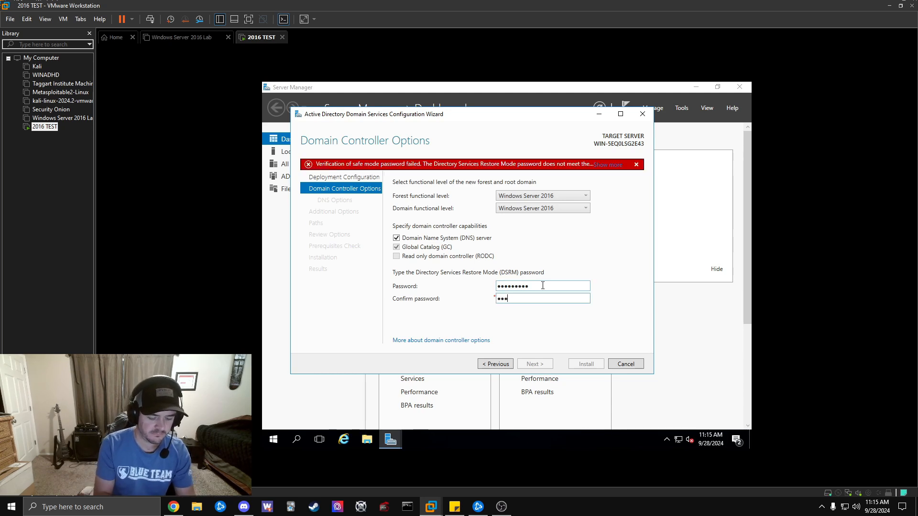
text(•••••••••)
click(534, 364)
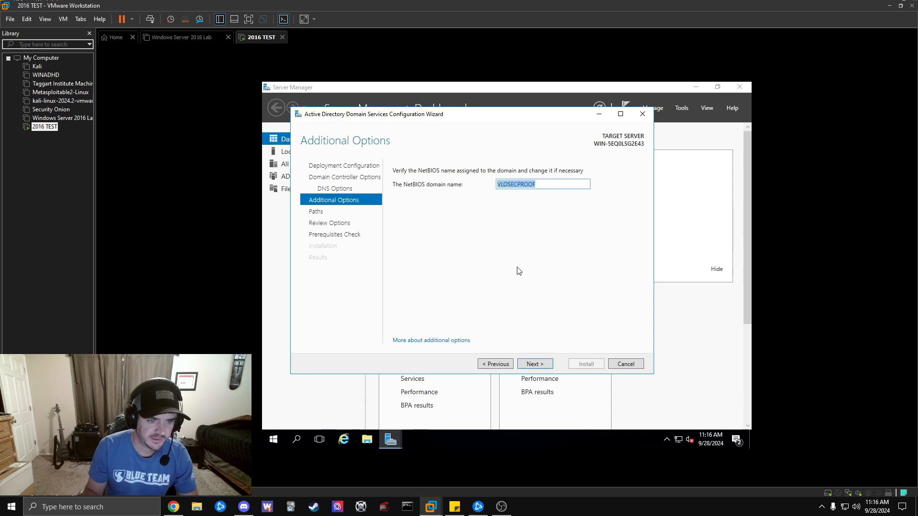
Accept NetBIOS name VLOSECPROOF and the default NTDS, log and SYSVOL paths.
click(534, 365)
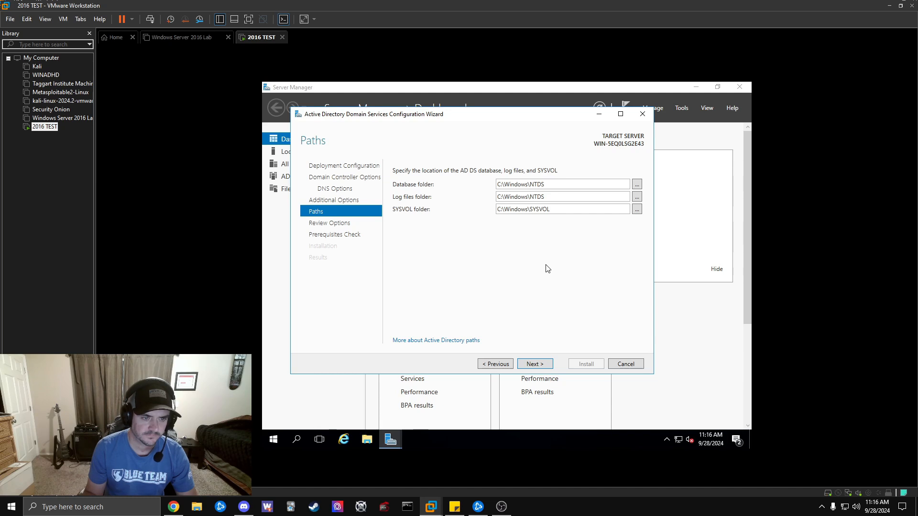
click(542, 366)
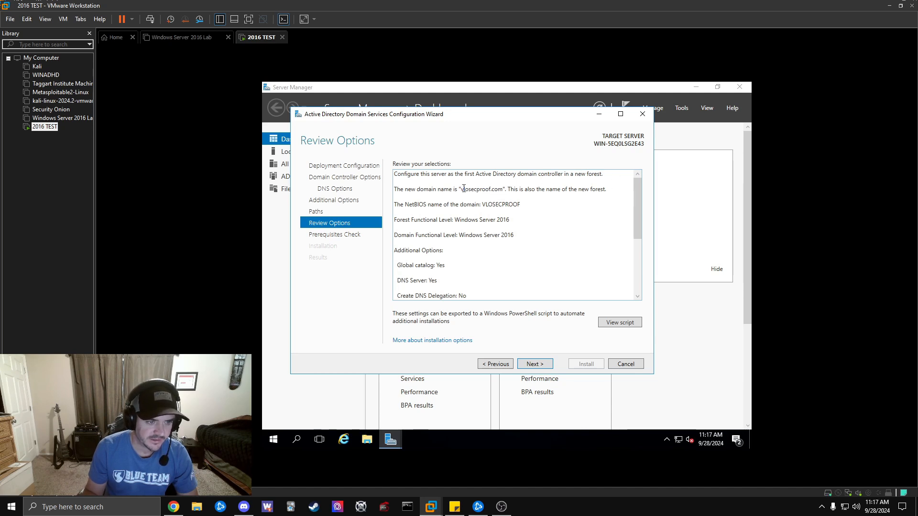
key(ctrl+a)
click(487, 190)
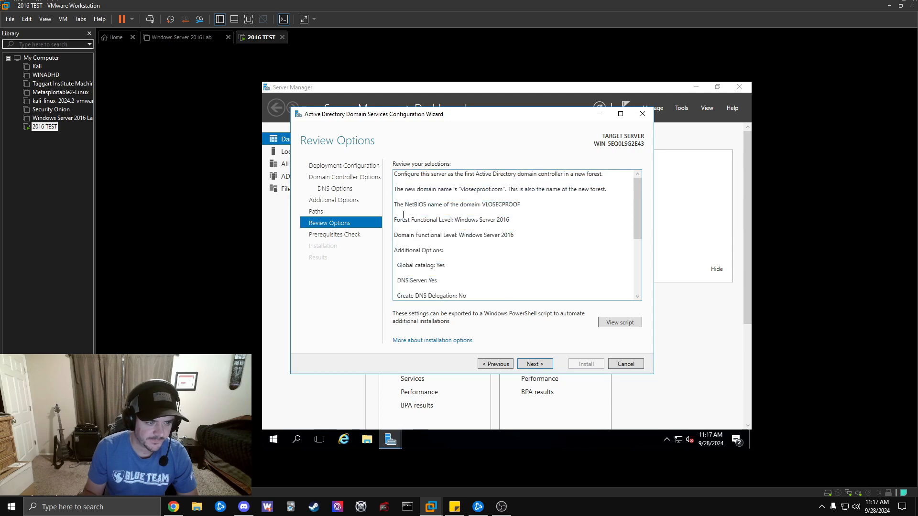
scroll(558, 206, down, 1)
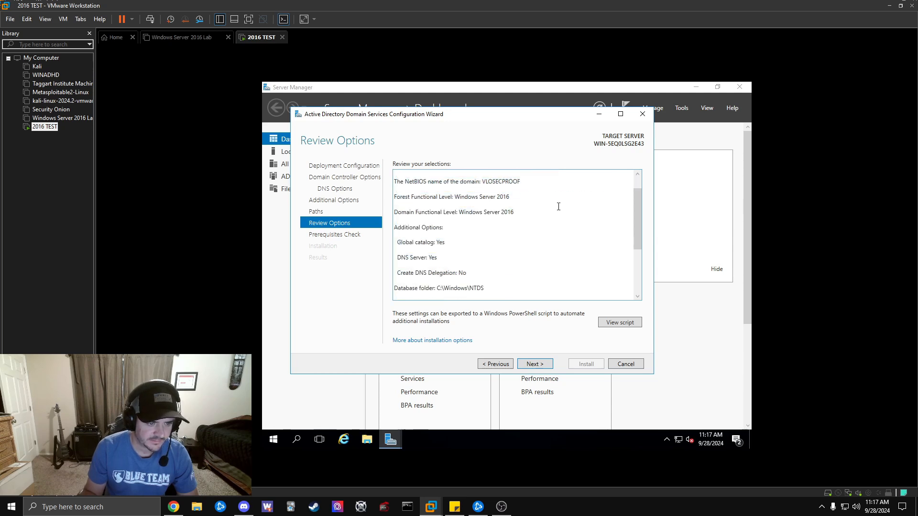
scroll(536, 212, down, 1)
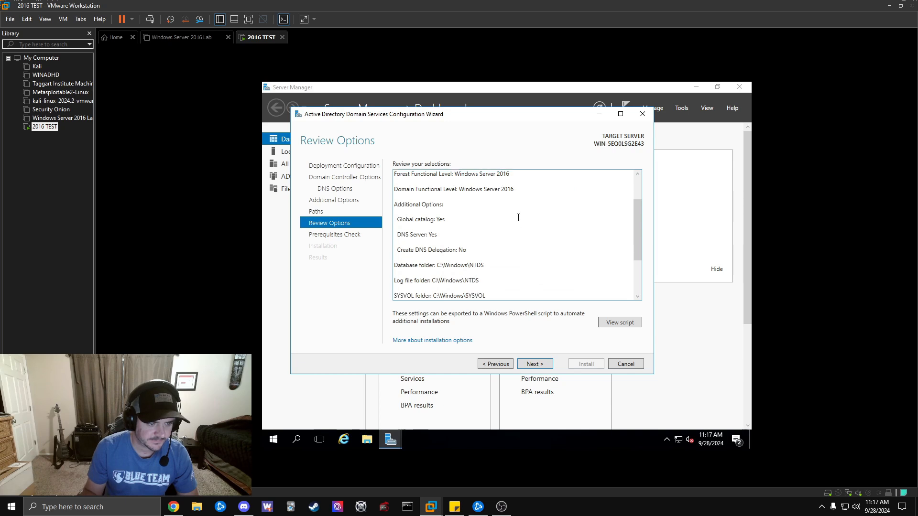
scroll(536, 215, down, 2)
scroll(542, 211, down, 1)
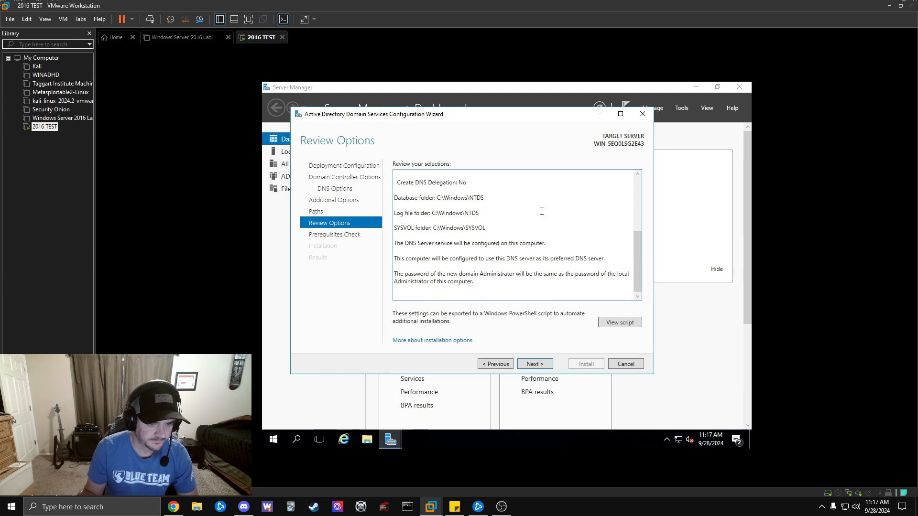
scroll(537, 218, up, 2)
scroll(541, 222, down, 2)
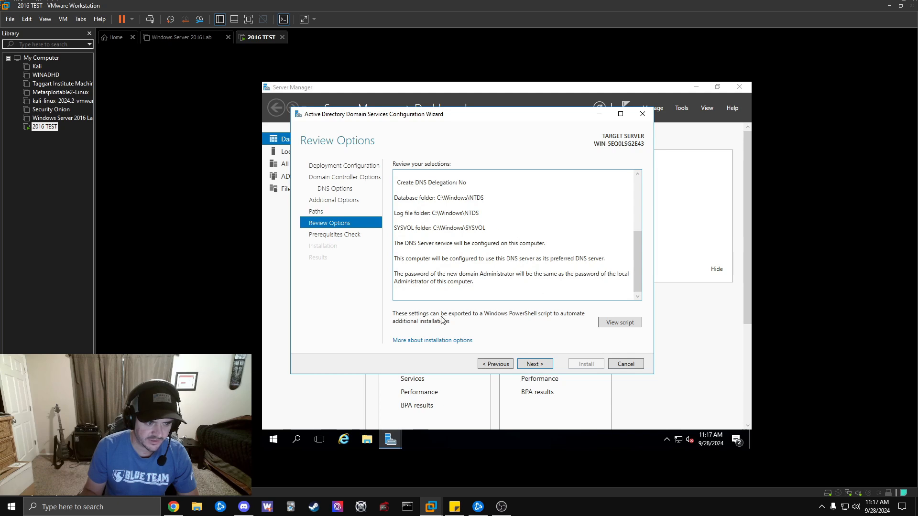
View the generated AD DS deployment script in Notepad and copy all of it.
click(611, 323)
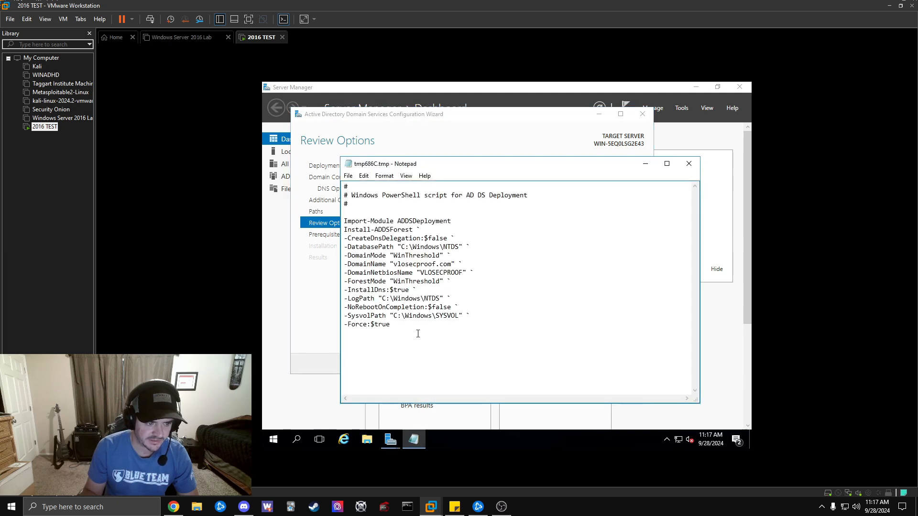
drag(418, 334, 344, 185)
right_click(408, 233)
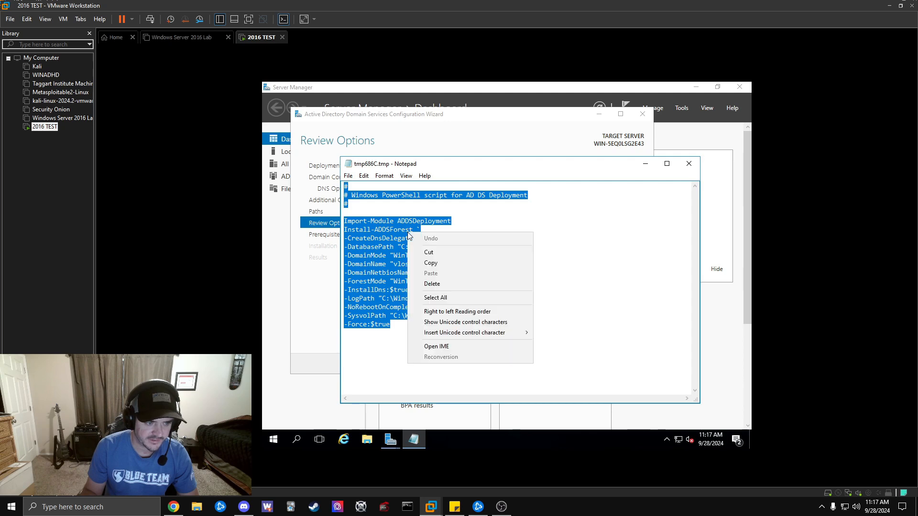
click(447, 263)
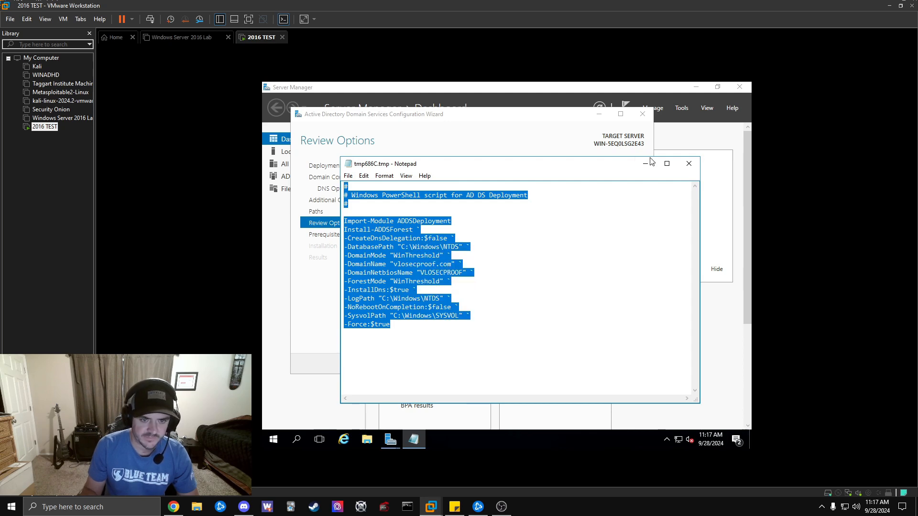
Close Notepad and cancel the AD DS configuration wizard.
click(689, 165)
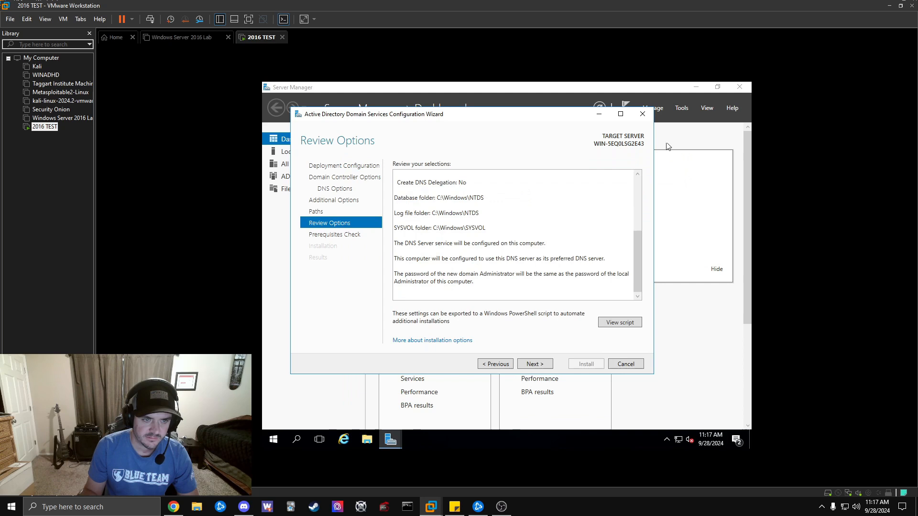
click(645, 119)
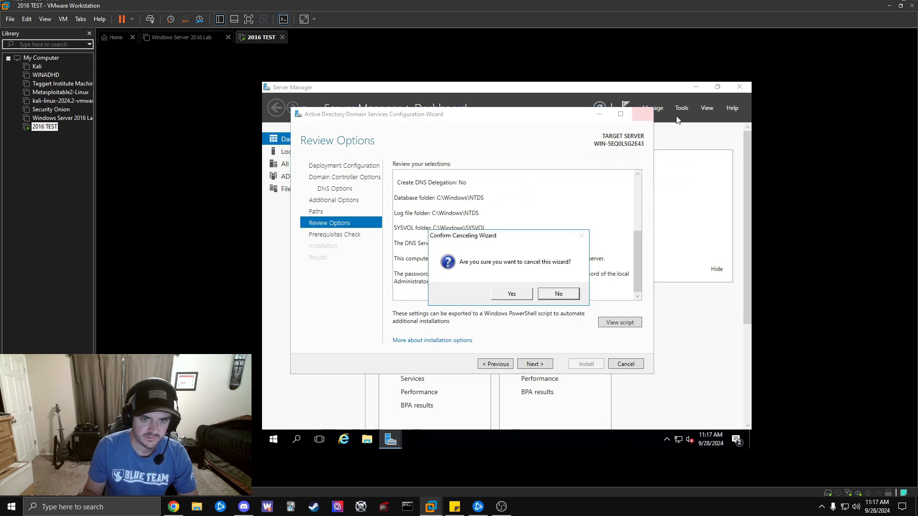
click(512, 295)
Minimize Server Manager and run Windows PowerShell as administrator from a 'power' search.
click(696, 87)
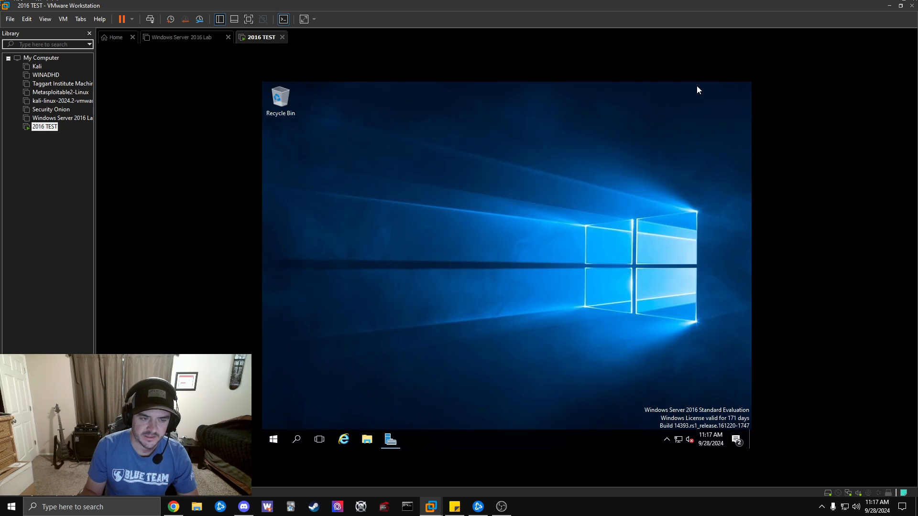
click(273, 439)
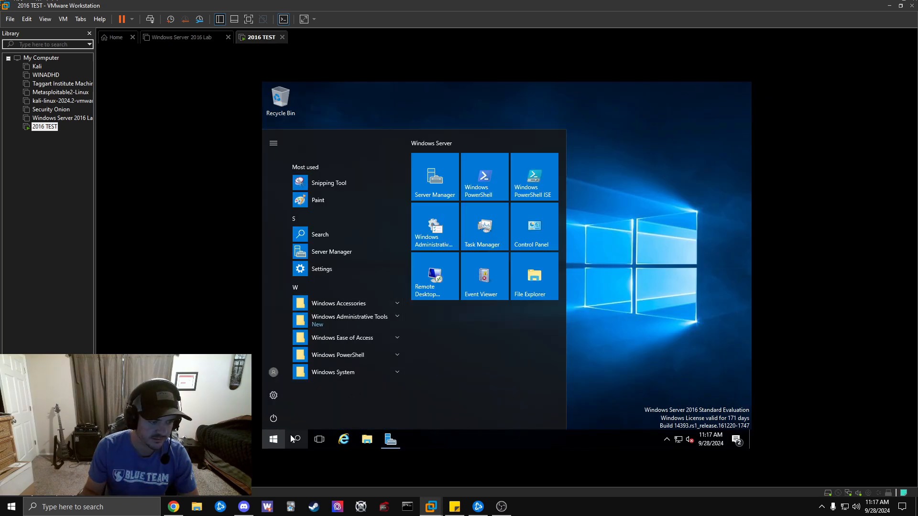
click(297, 439)
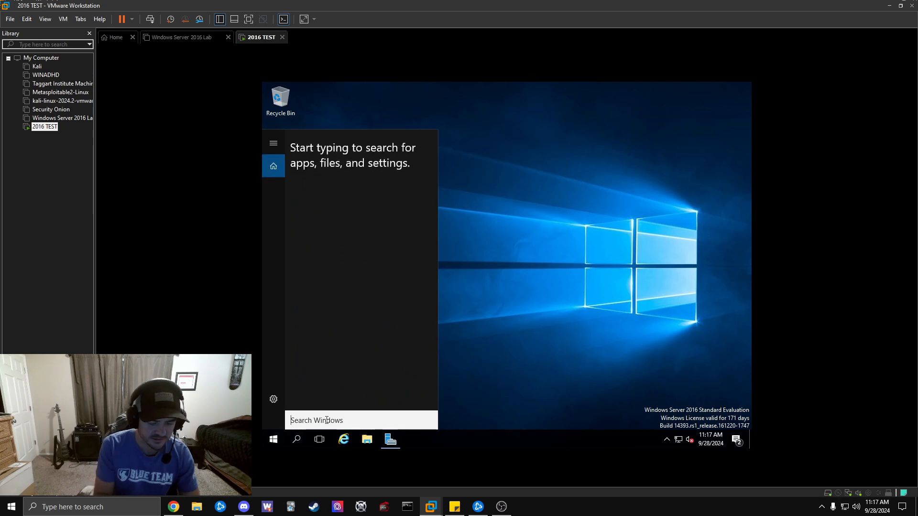
text(power)
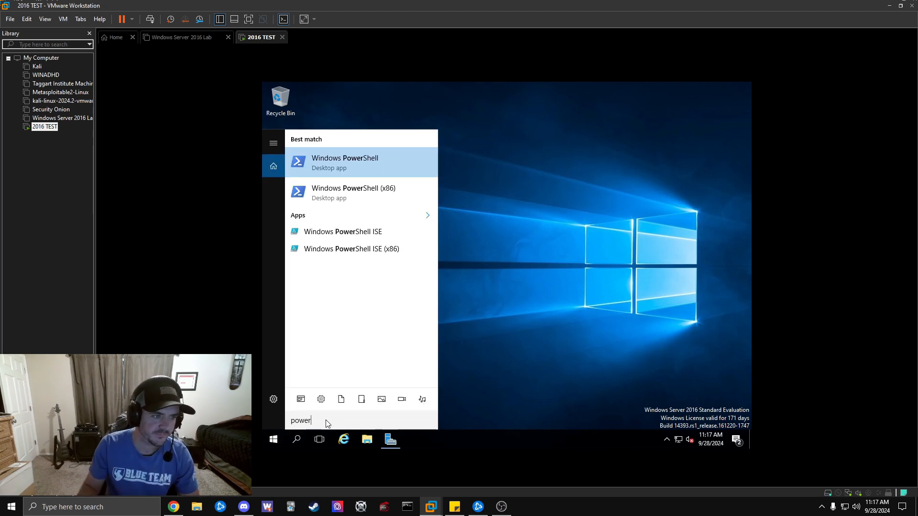
right_click(378, 163)
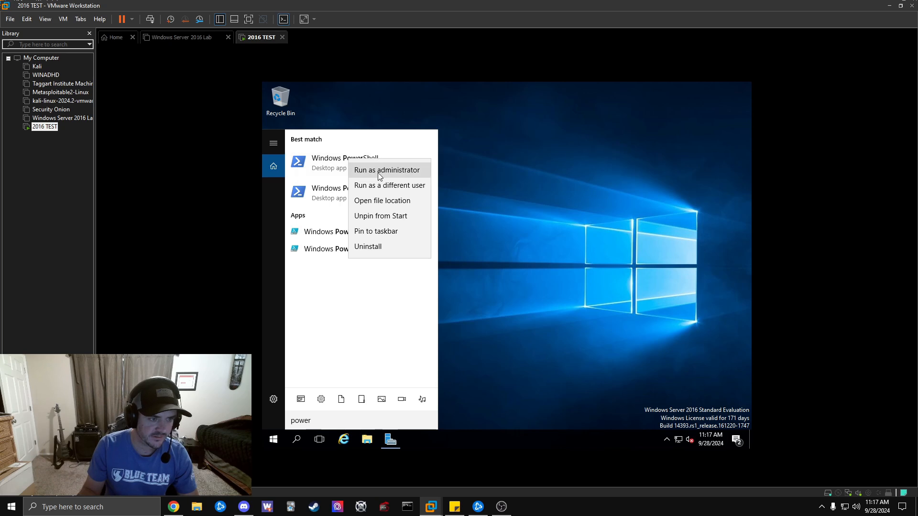
click(378, 171)
click(394, 135)
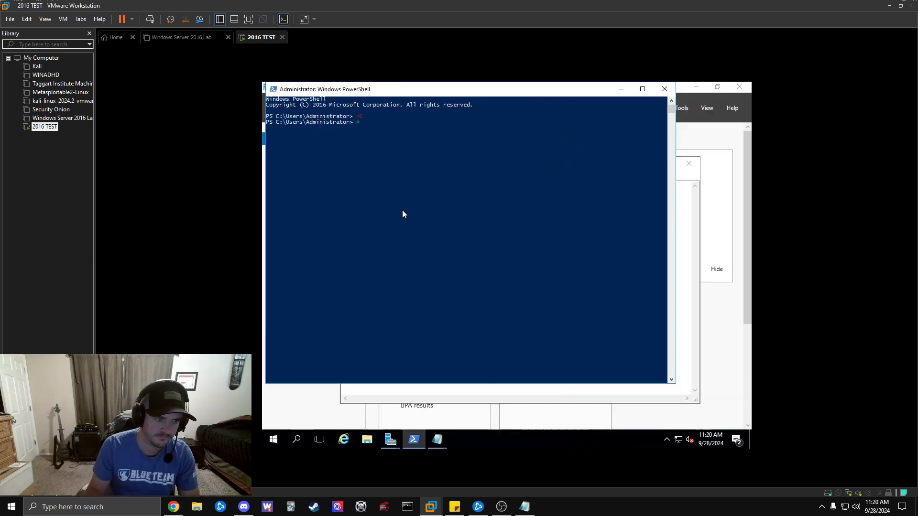
Paste the Install-ADDSForest script into PowerShell and run it, entering the safe mode password twice.
right_click(389, 186)
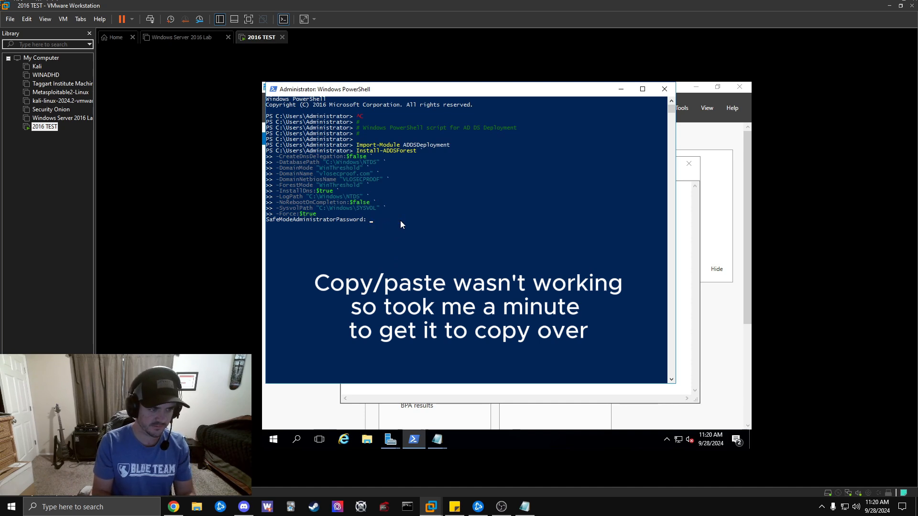
text(***)
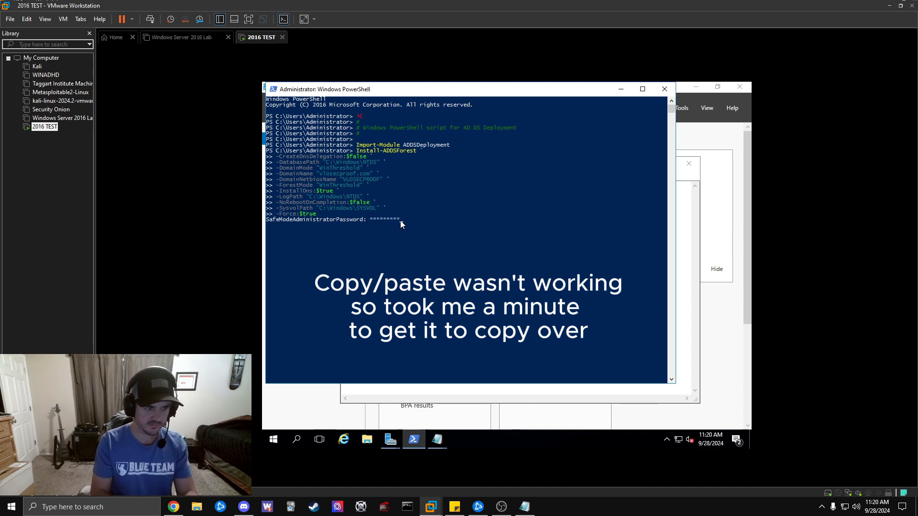
key(Return)
text(*********)
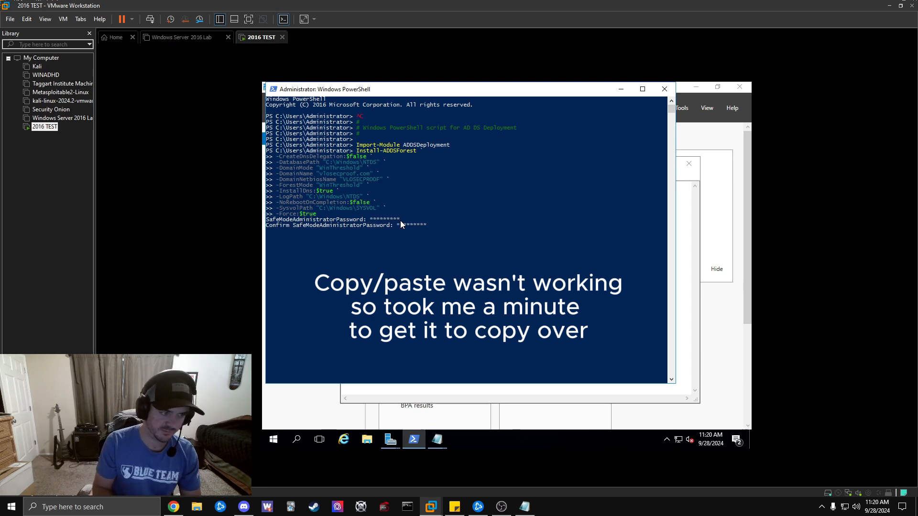
key(Return)
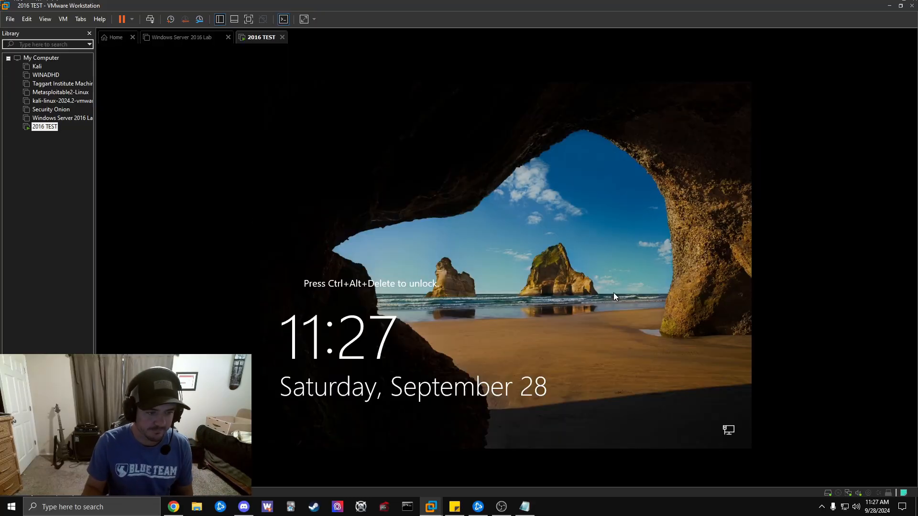
Sign back in as the domain Administrator with the account password via Send Ctrl+Alt+Del.
click(151, 20)
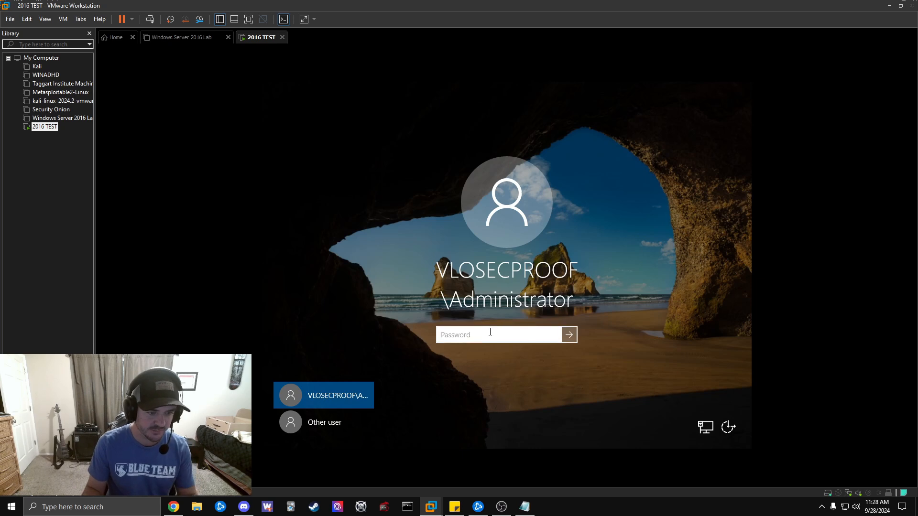
text(••••••)
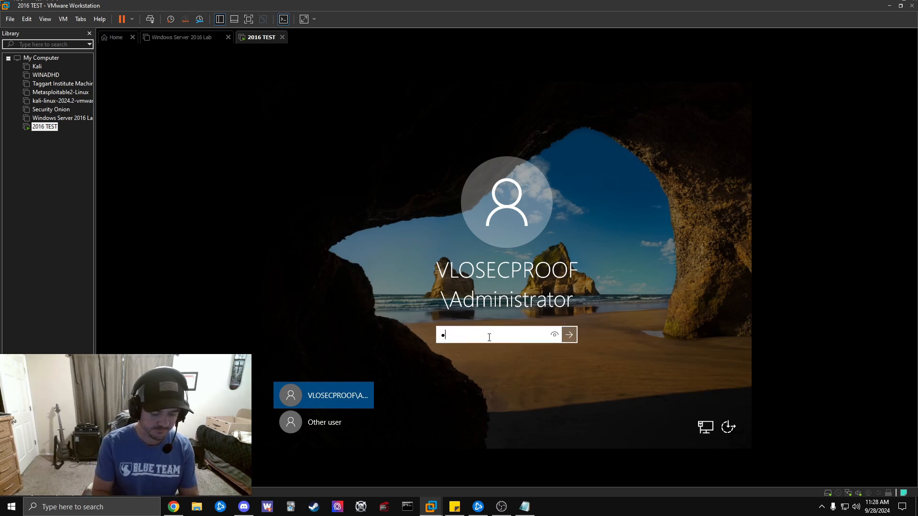
text(••)
key(Return)
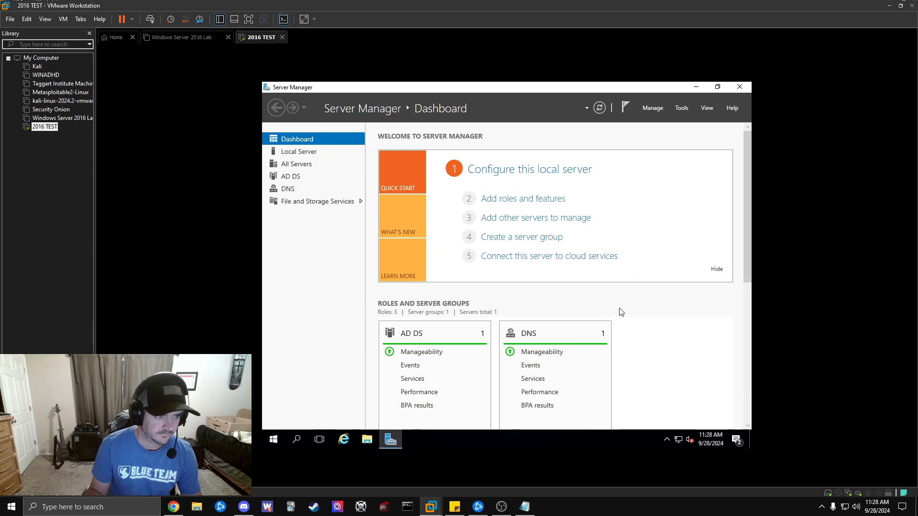
Launch Active Directory Users and Computers from the Tools menu and minimize Server Manager.
click(683, 108)
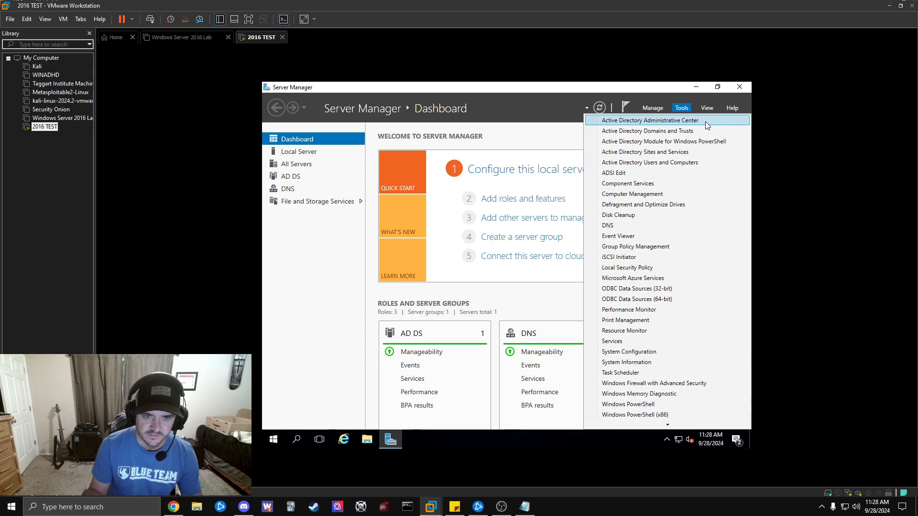
click(657, 163)
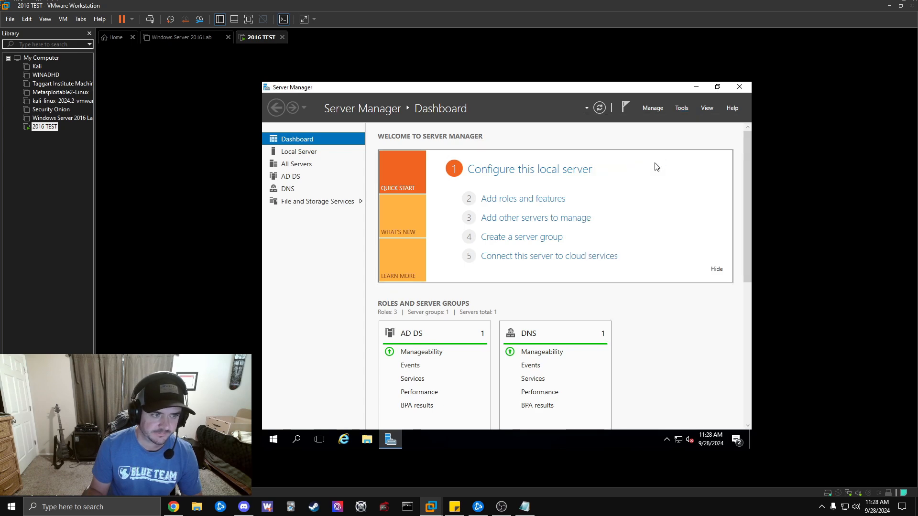
click(698, 87)
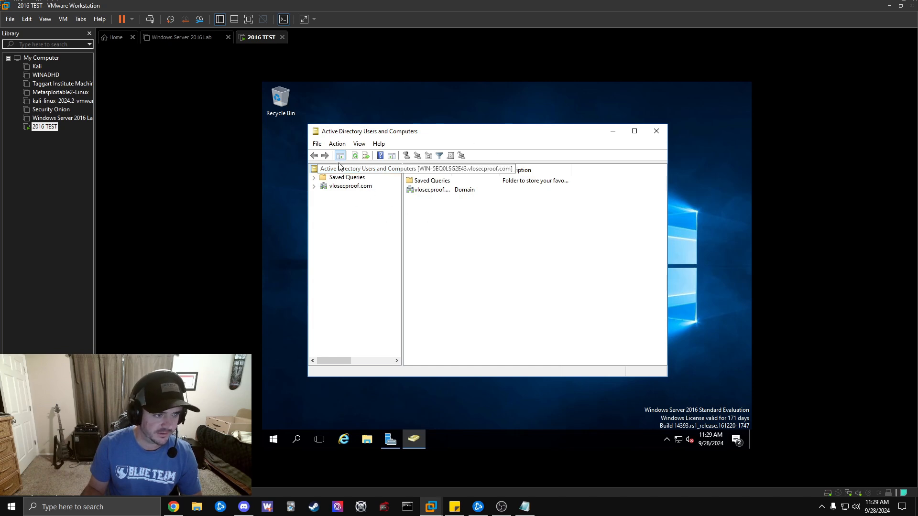
Enable the containers view and Advanced Features, then expand the vlosecproof.com domain.
click(357, 145)
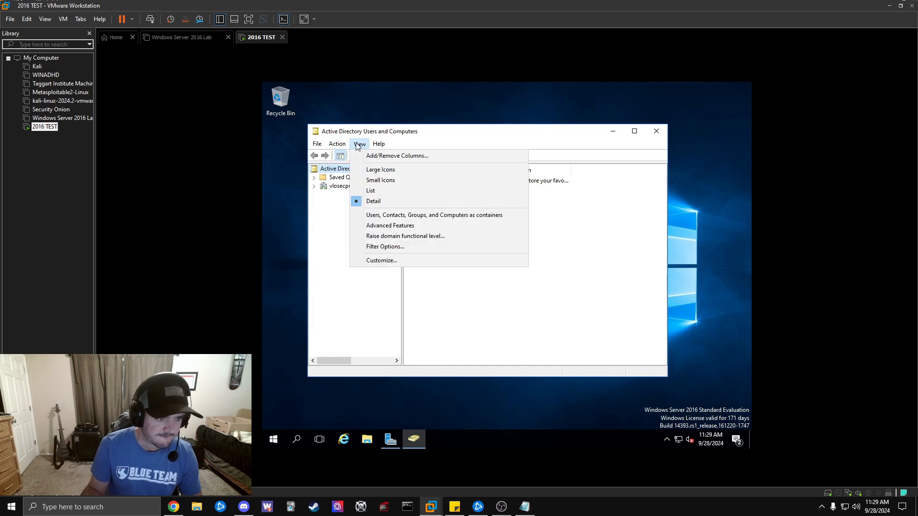
click(408, 216)
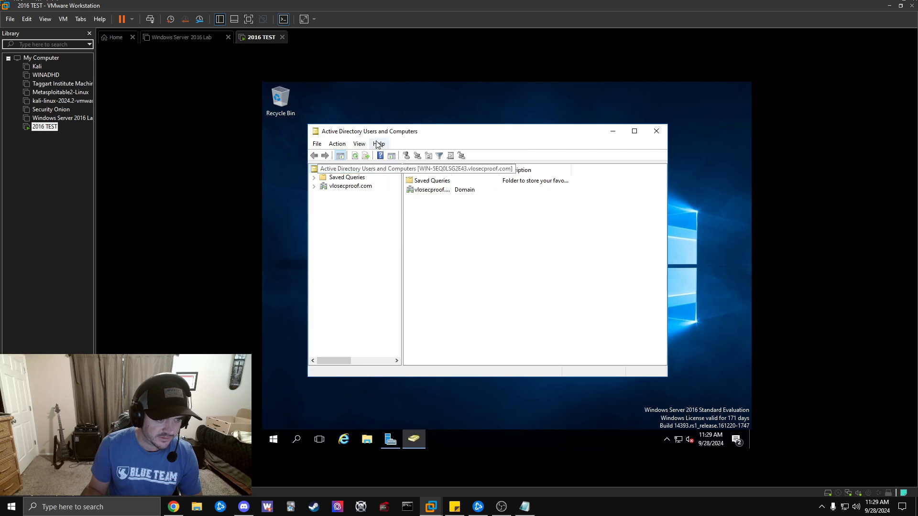
click(359, 143)
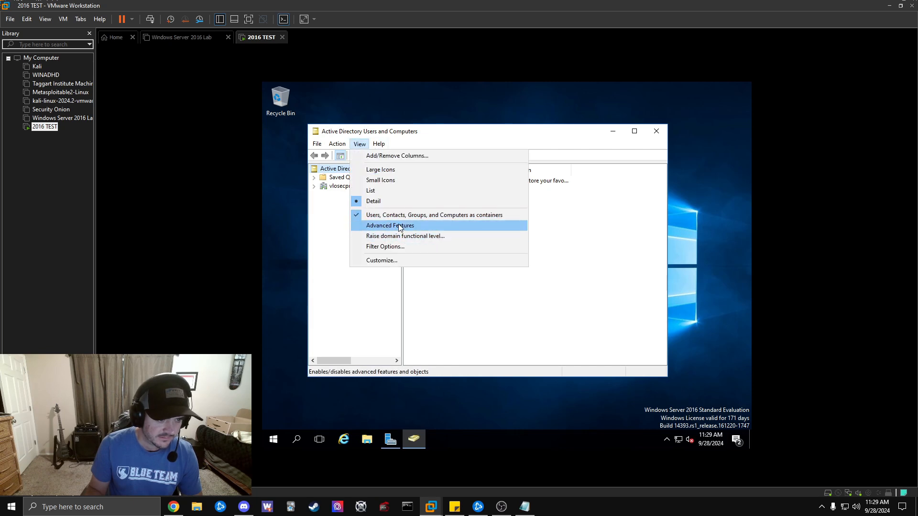
click(395, 227)
click(359, 144)
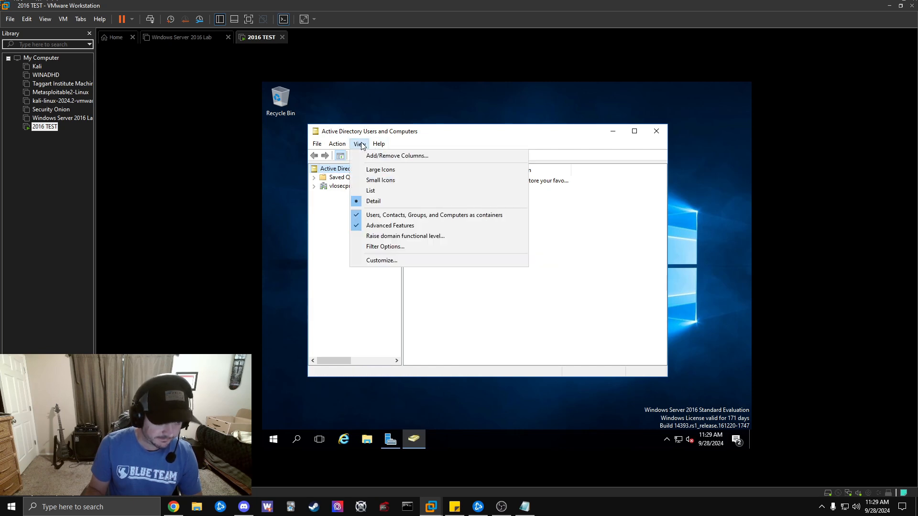
right_click(489, 218)
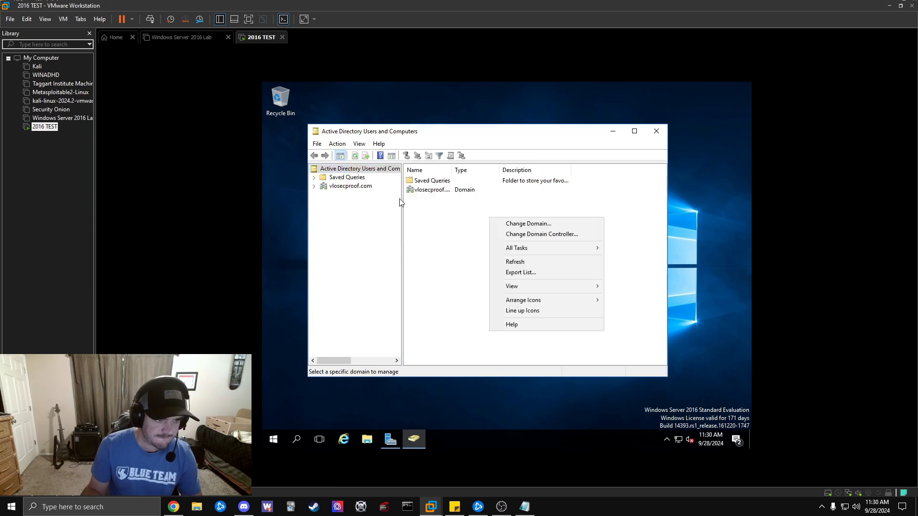
click(466, 230)
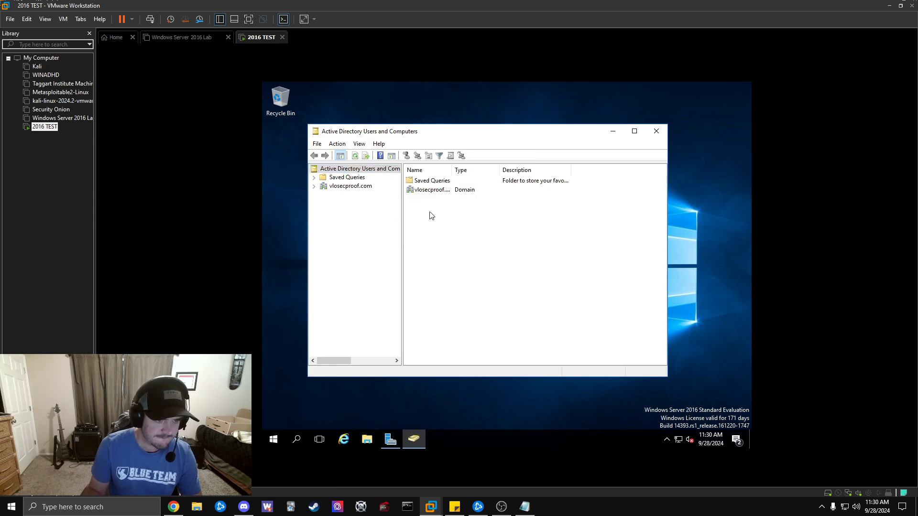
double_click(357, 190)
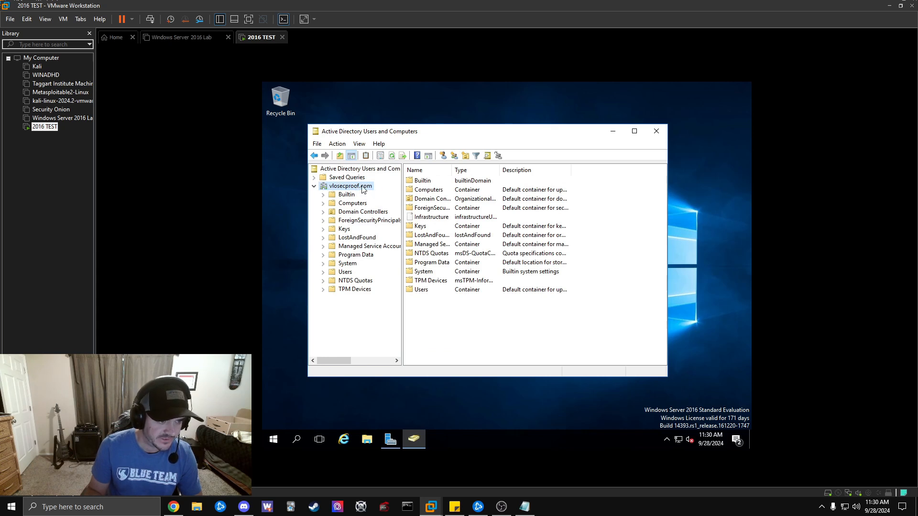
Start a new user with first name user1, last name test and a matching logon name.
click(444, 156)
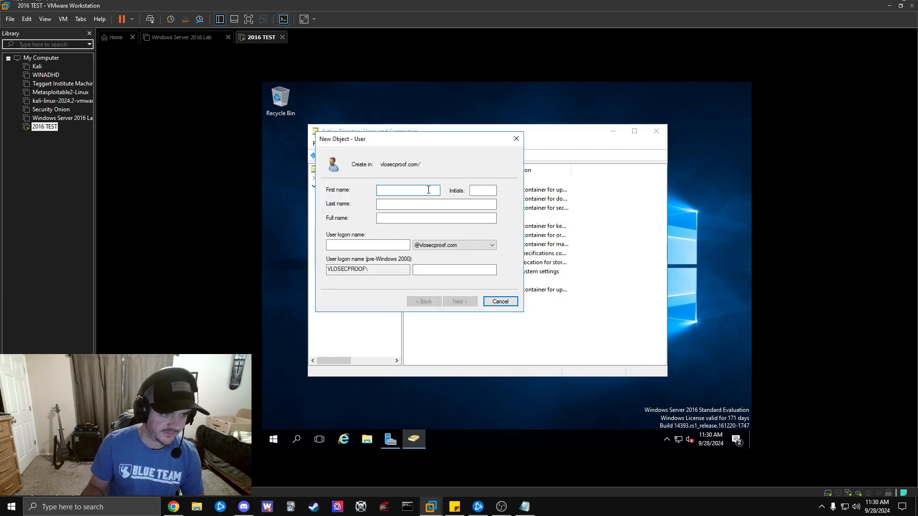
text(user1)
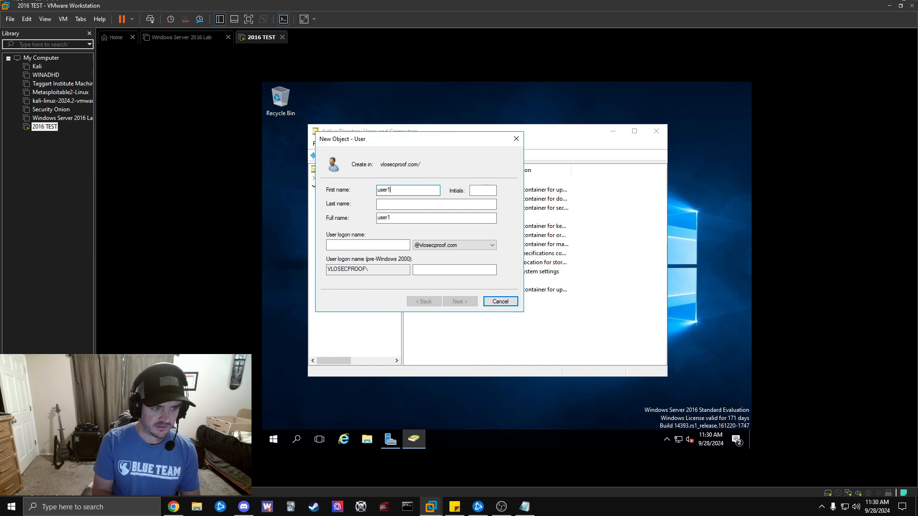
text(test)
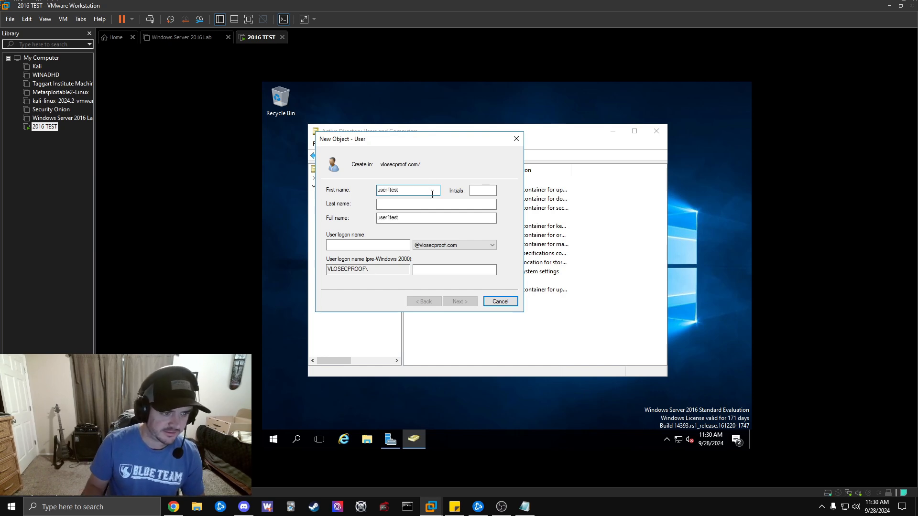
key(BackSpace)
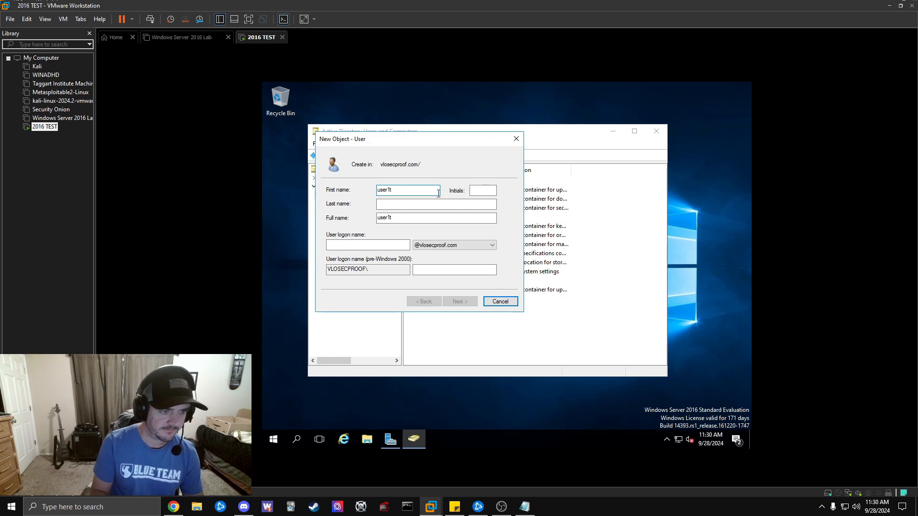
click(410, 205)
text(T)
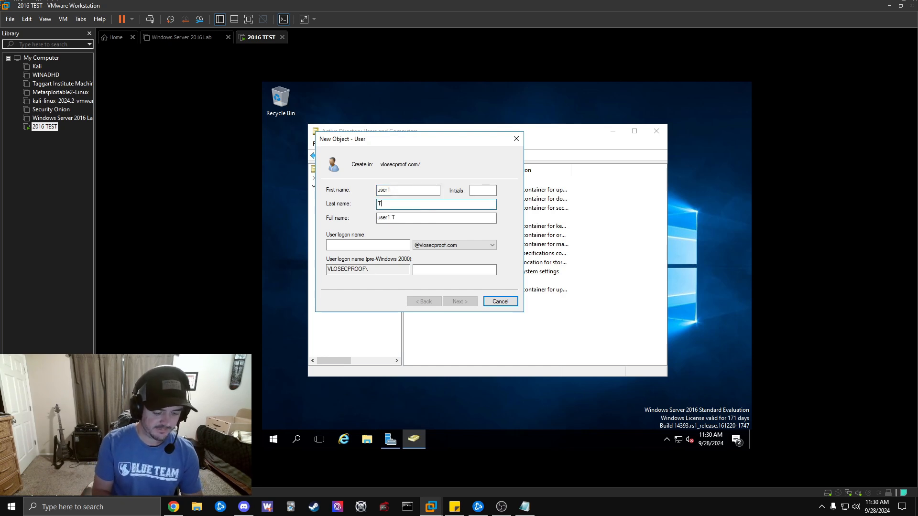
text(est)
key(BackSpace)
key(BackSpace)
key(BackSpace)
key(BackSpace)
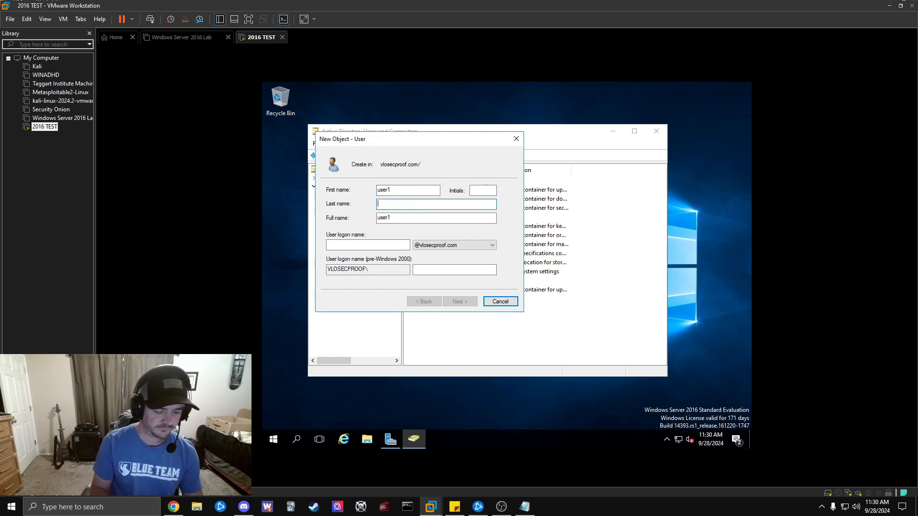
text(test)
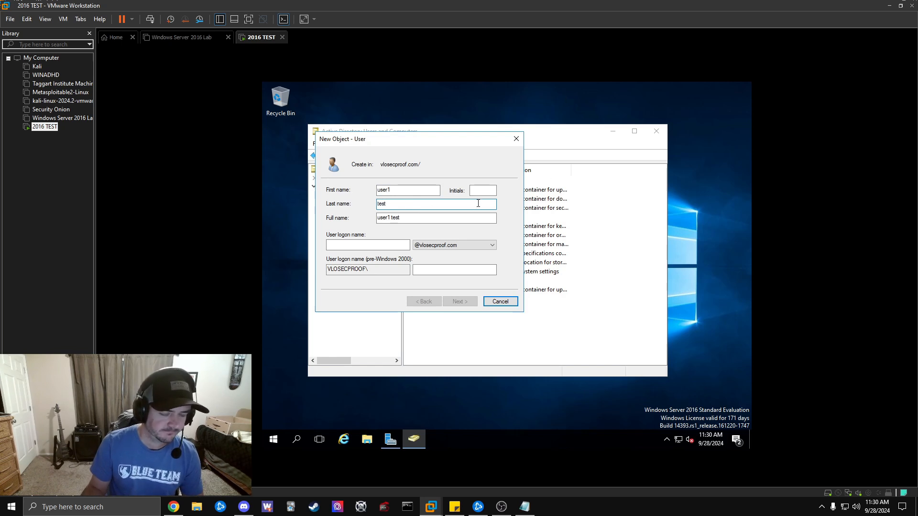
click(364, 243)
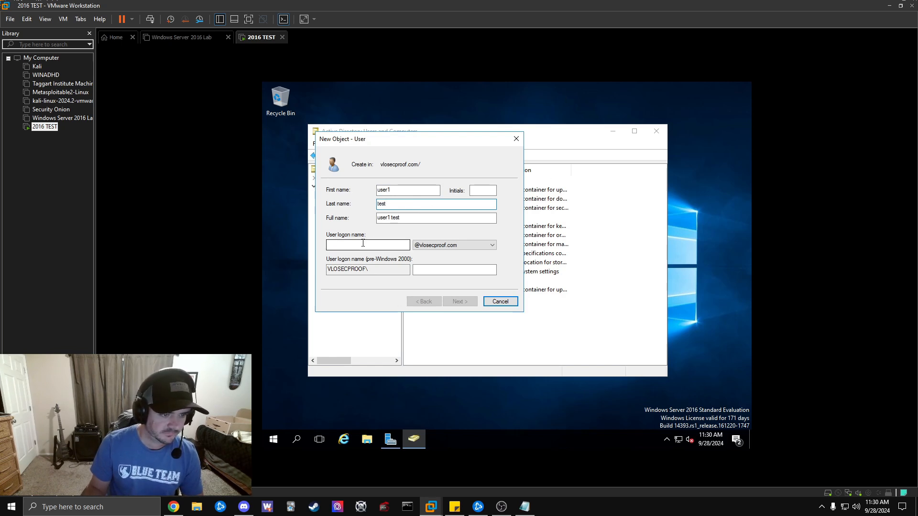
text(user1)
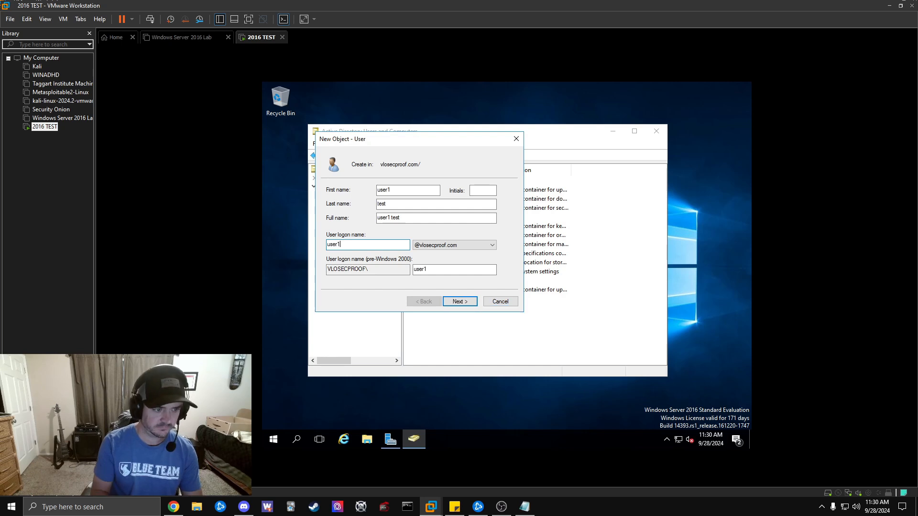
text(test)
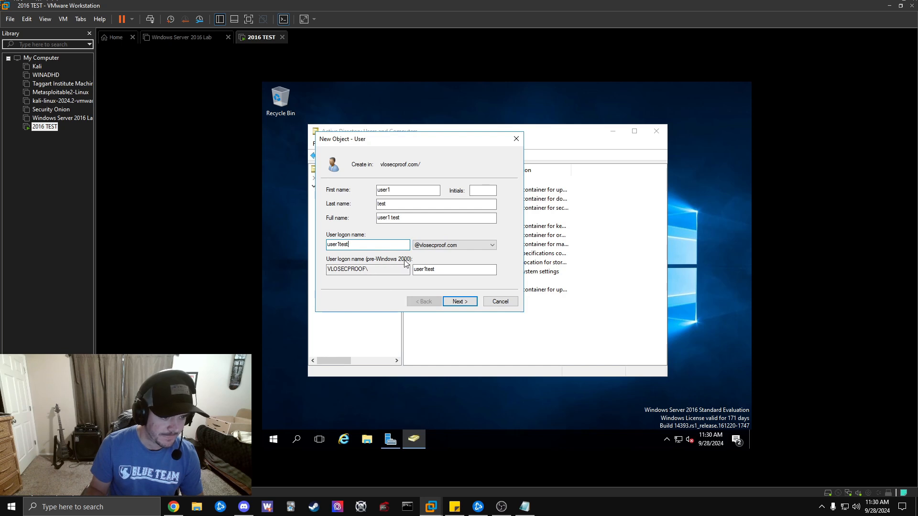
Enter and confirm the user's password and uncheck 'User must change password at next logon'.
click(460, 302)
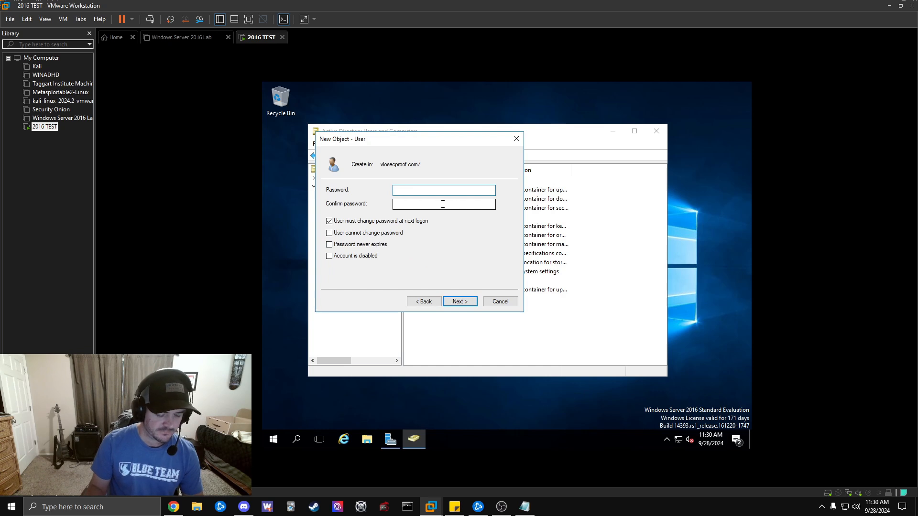
text(••••••••)
key(Tab)
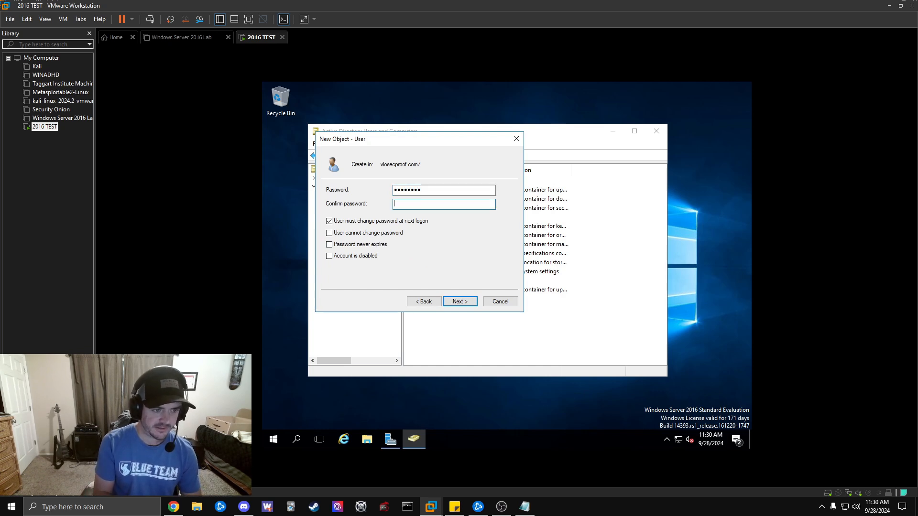
text(••••••••)
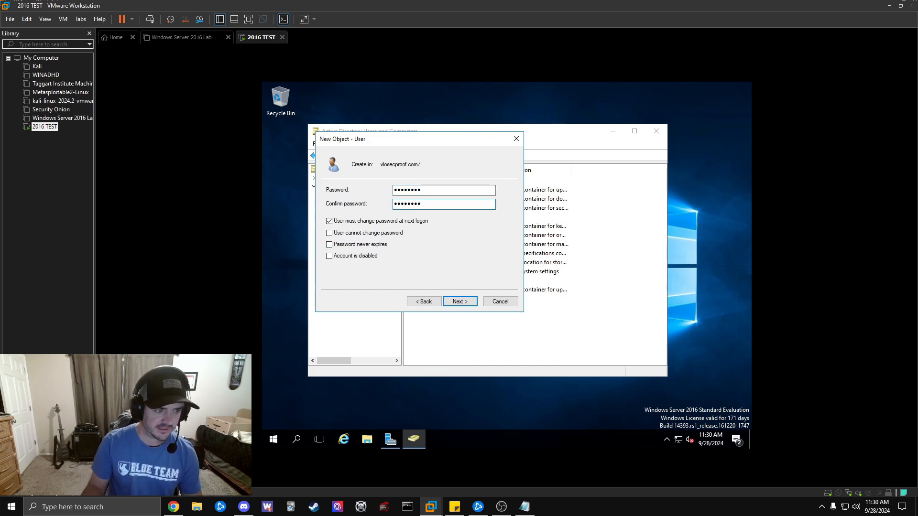
click(329, 222)
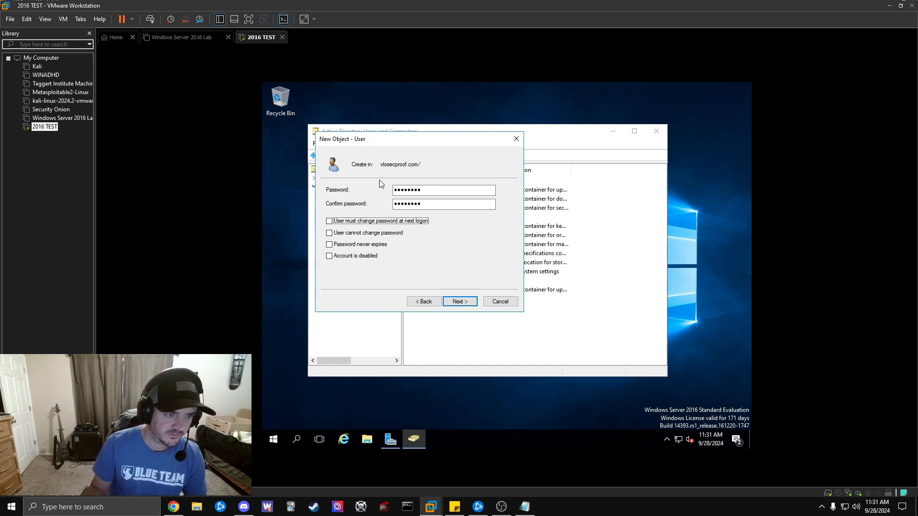
drag(425, 142, 527, 150)
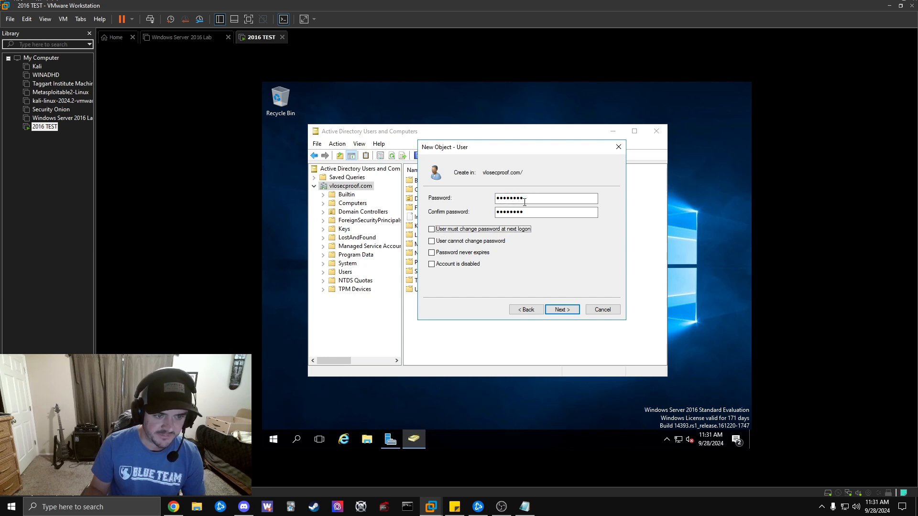
Try to finish the new-user wizard; the password policy rejects the password twice.
click(562, 310)
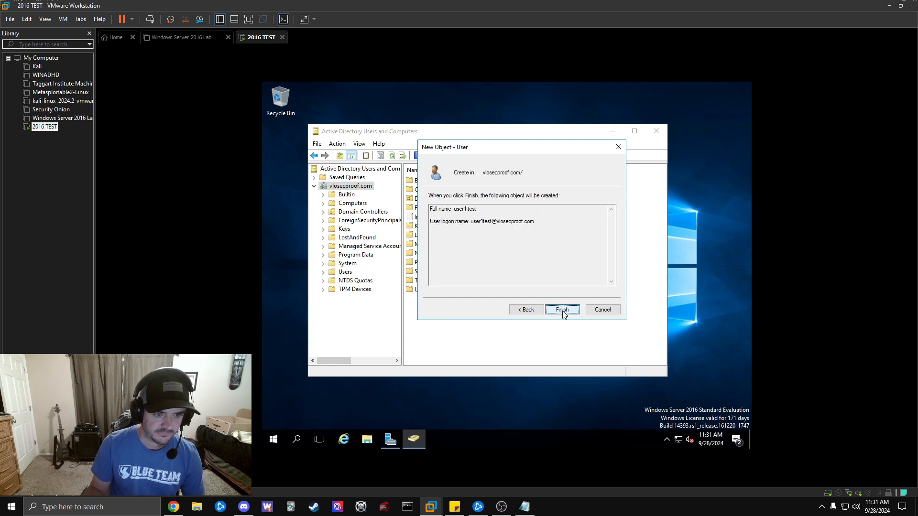
click(563, 310)
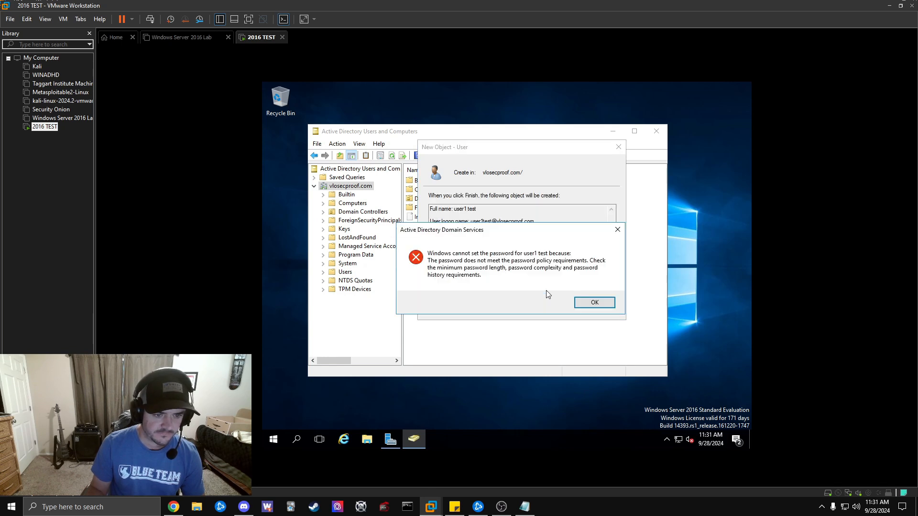
click(593, 304)
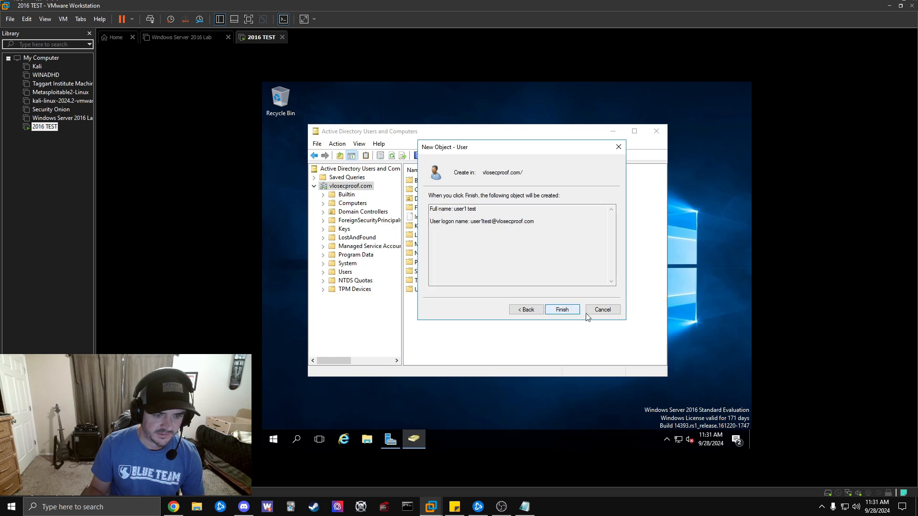
click(526, 309)
click(533, 199)
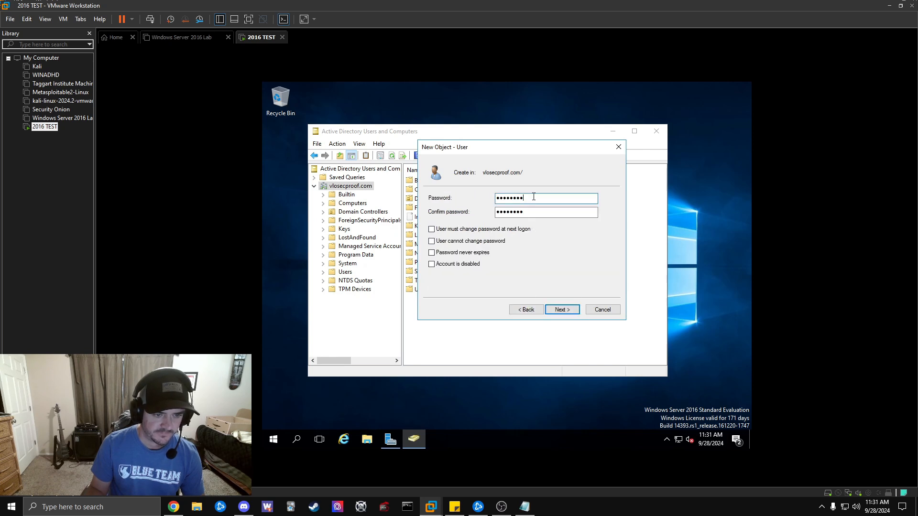
text(•••)
click(536, 213)
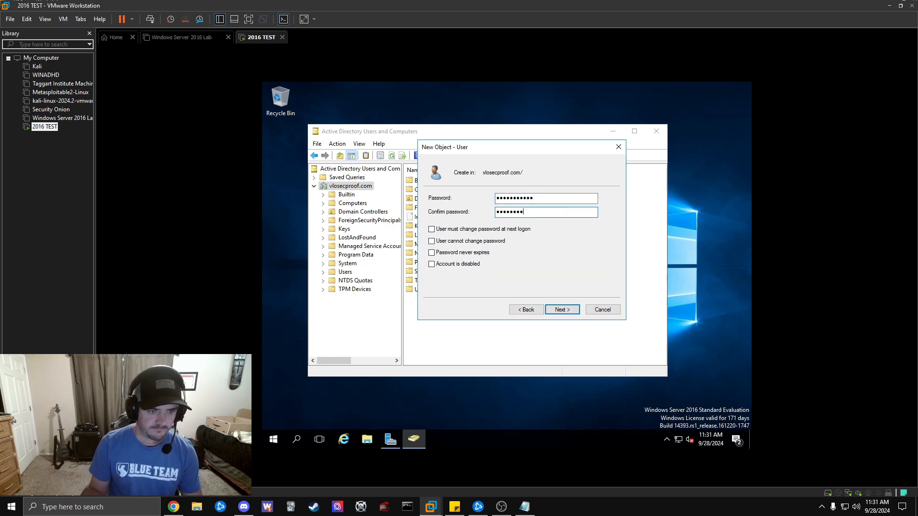
click(558, 309)
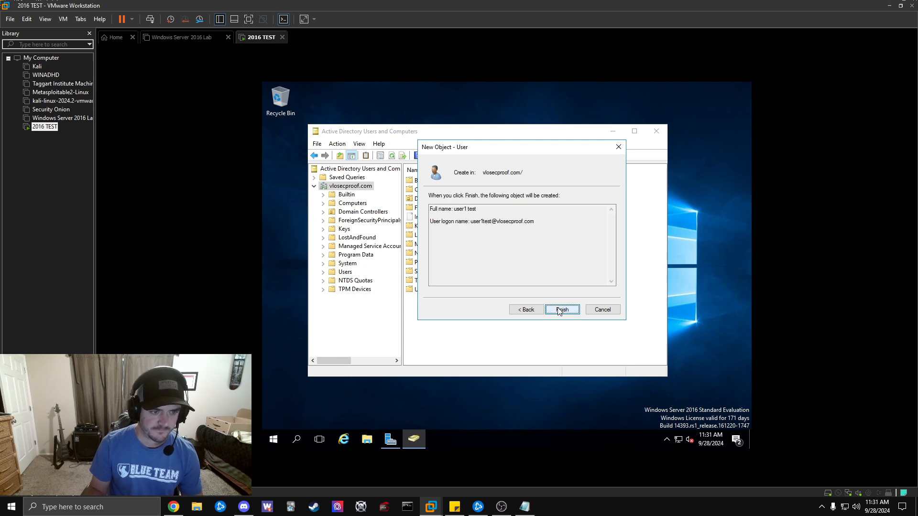
click(561, 311)
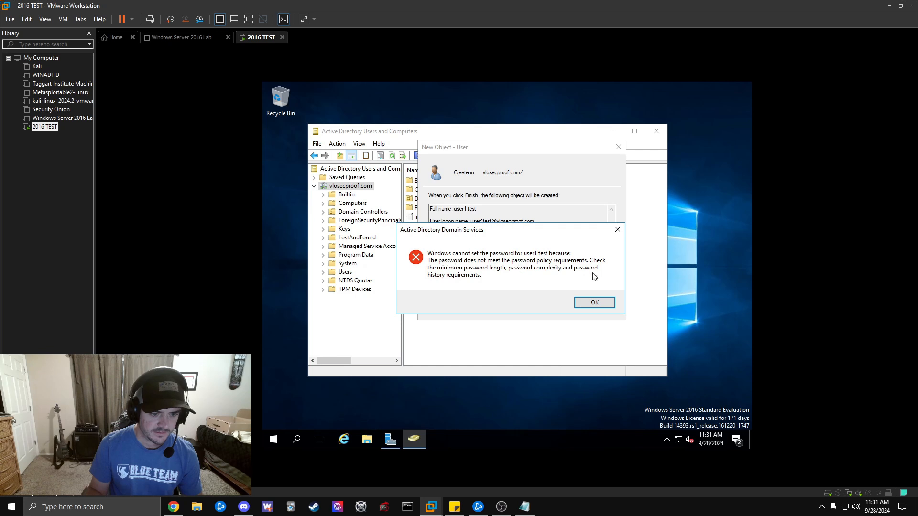
click(594, 302)
Enter and confirm a stronger password, then finish creating the user1 test account.
click(531, 310)
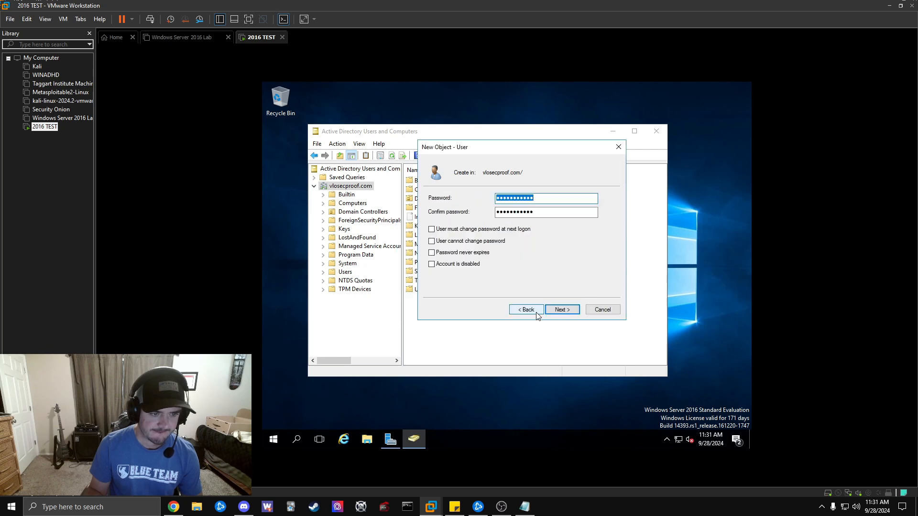
text(••••••)
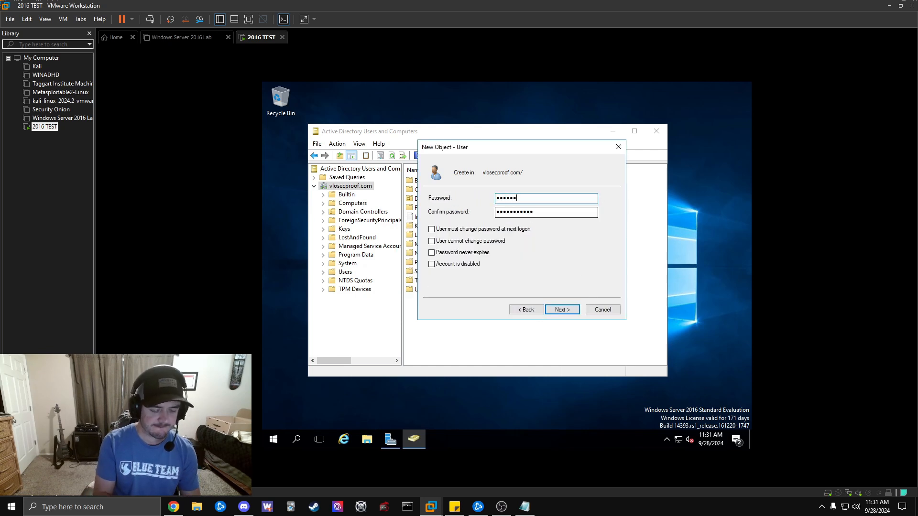
text(•••)
key(Tab)
text(•••)
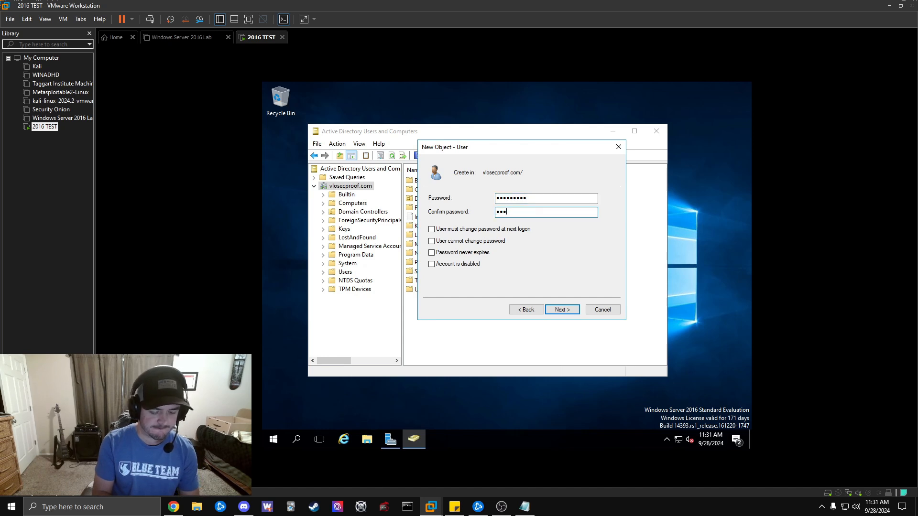
text(••••••)
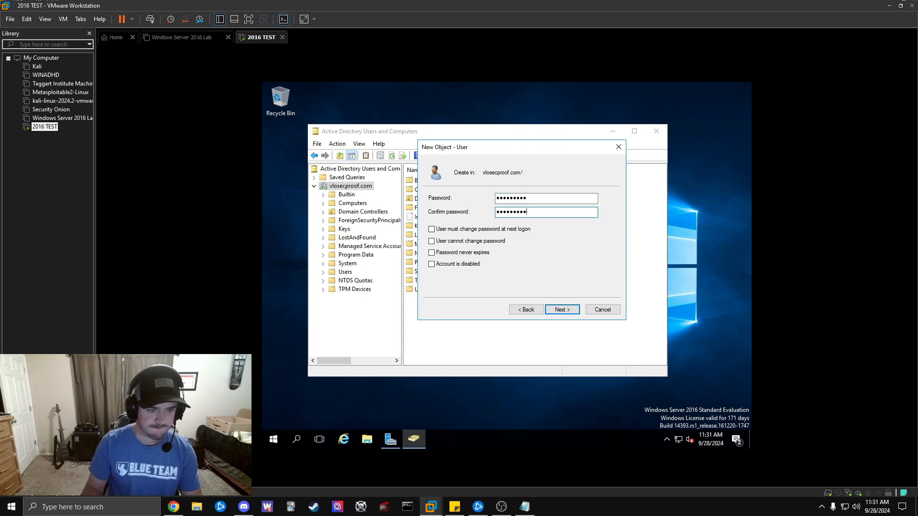
click(560, 310)
click(561, 311)
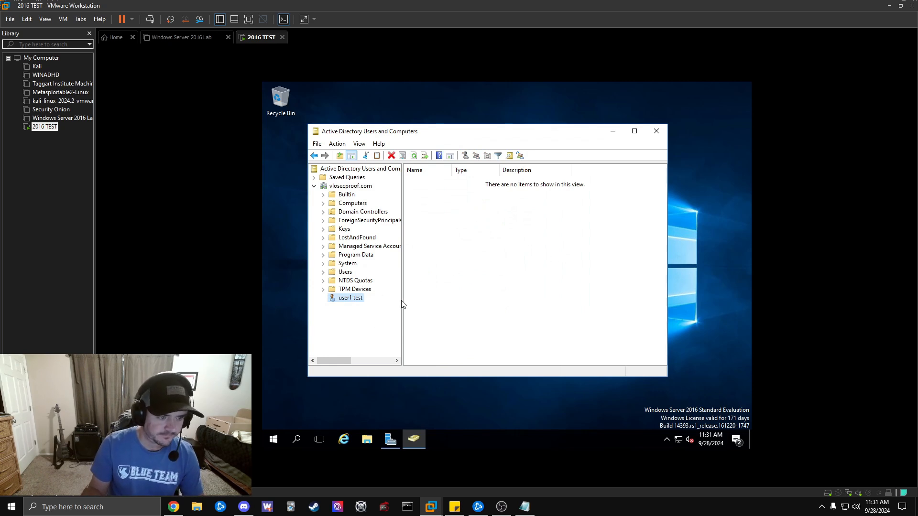
Select vlosecproof.com and sort its objects by Type descending, putting user1 test on top.
click(352, 186)
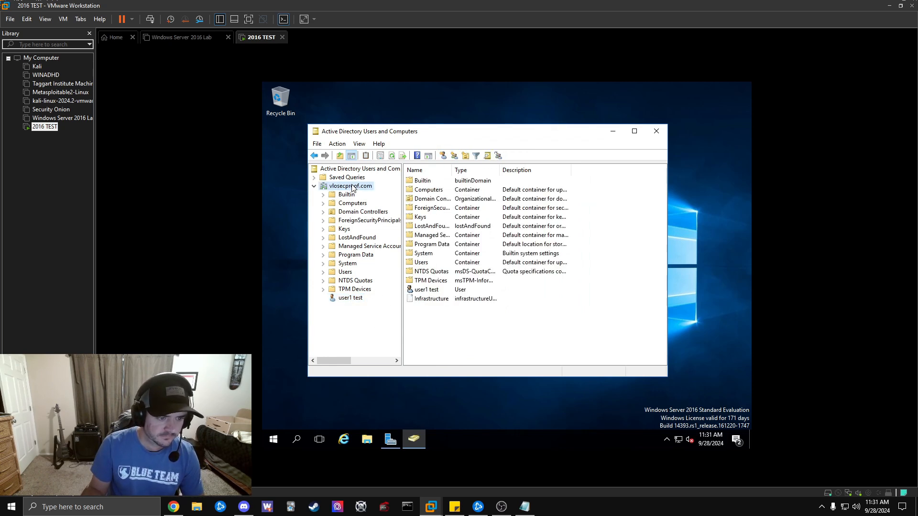
click(459, 170)
click(460, 171)
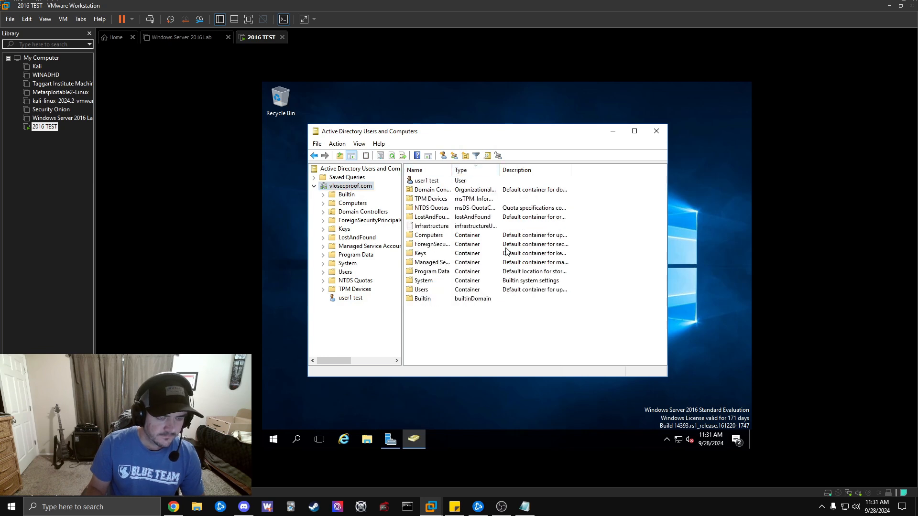
Open the user1 test Properties dialog, confirm Advanced Features is on, and move the dialog aside.
right_click(442, 183)
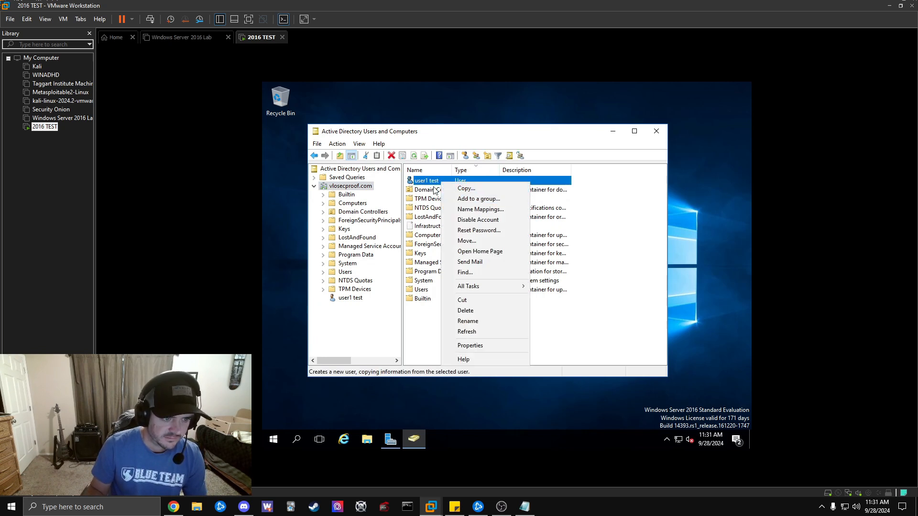
click(470, 345)
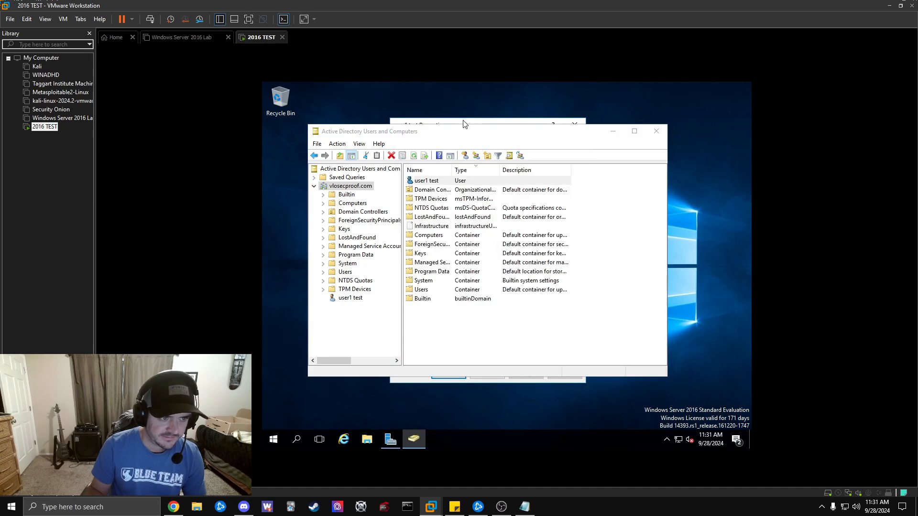
click(359, 144)
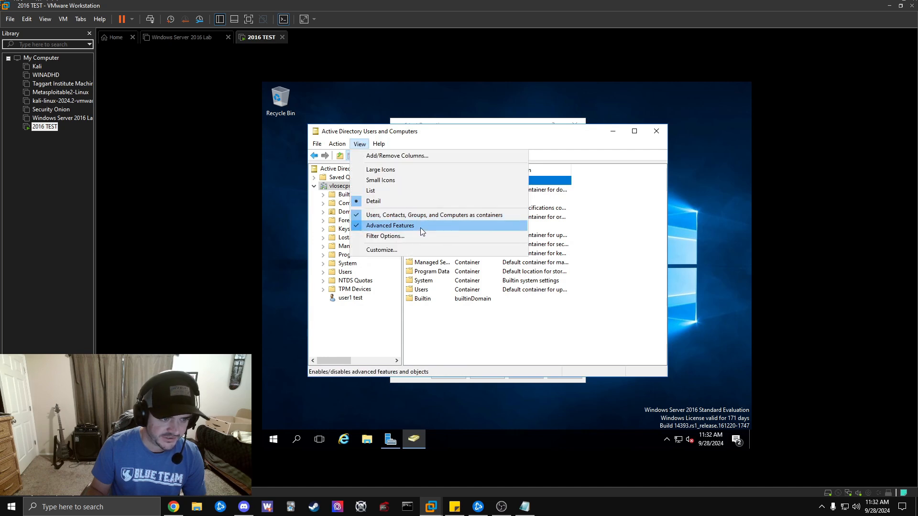
click(562, 138)
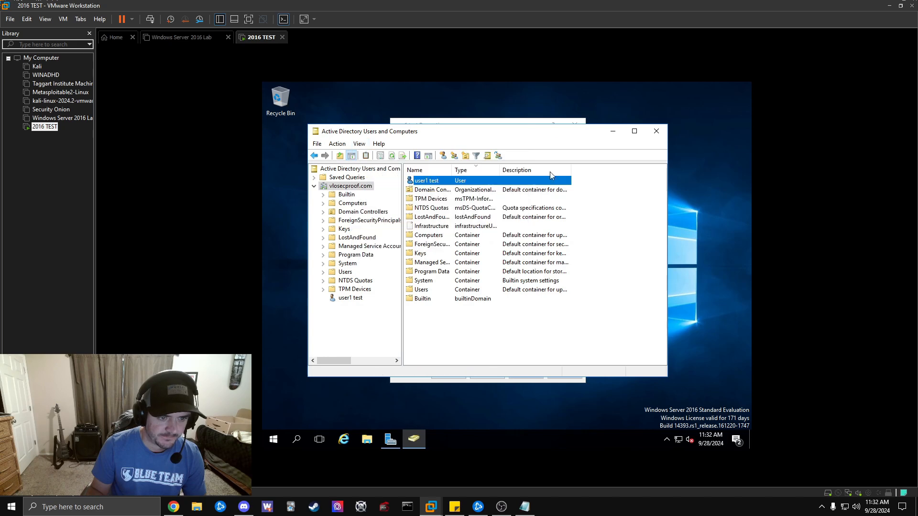
click(500, 122)
drag(486, 130, 549, 116)
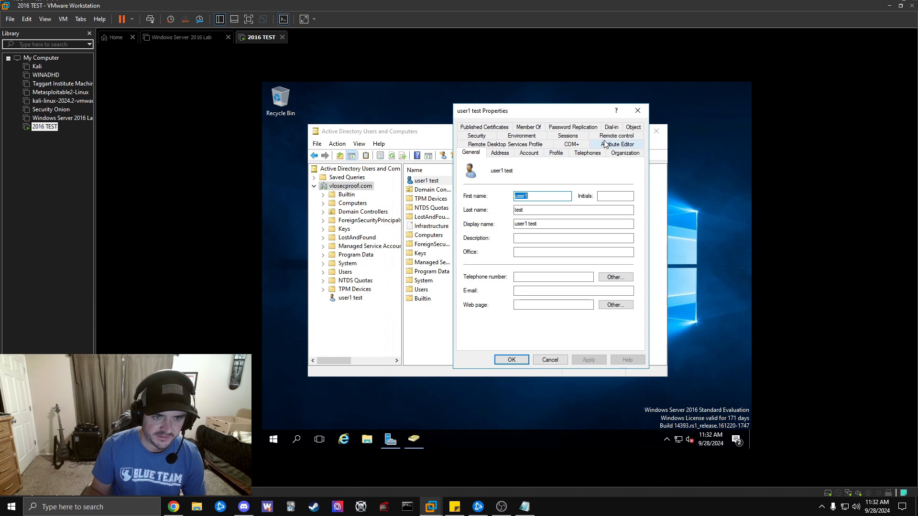
View user1 test's Account tab, then its Attribute Editor showing badPwdCount 0.
click(529, 153)
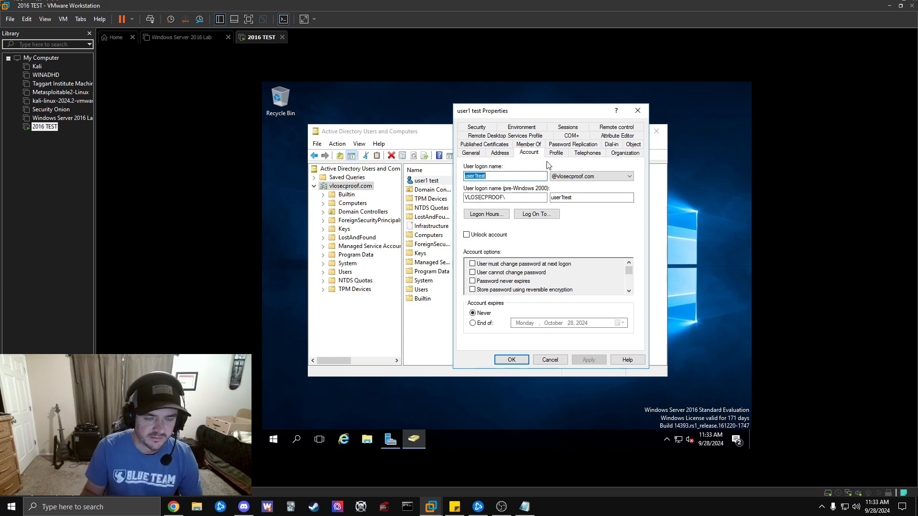
click(617, 136)
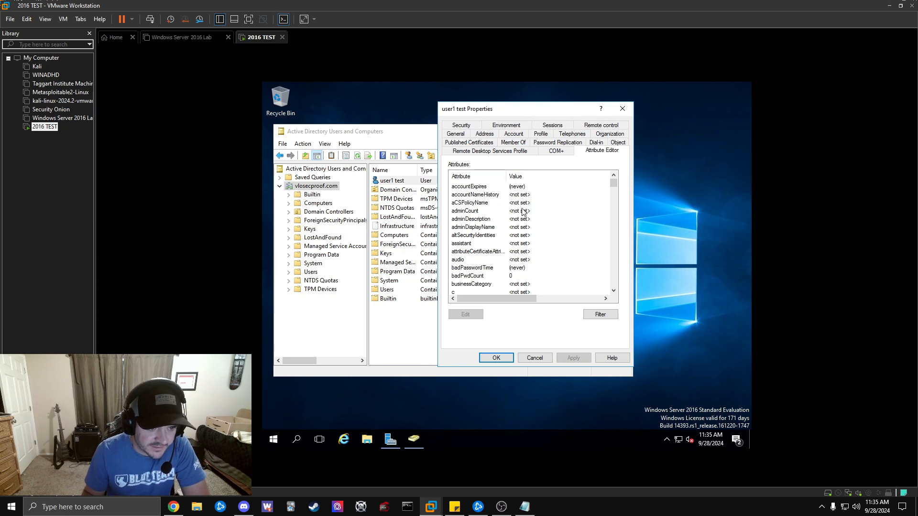
scroll(558, 203, down, 1)
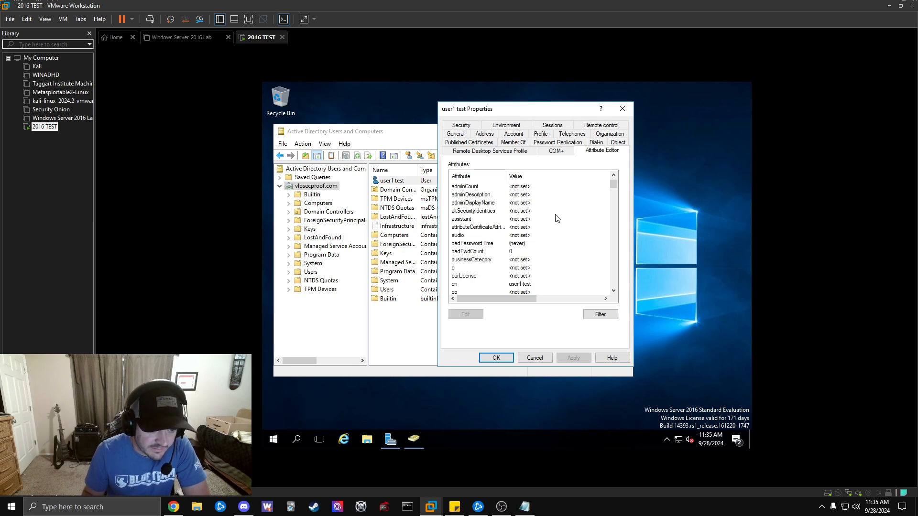
scroll(559, 216, down, 1)
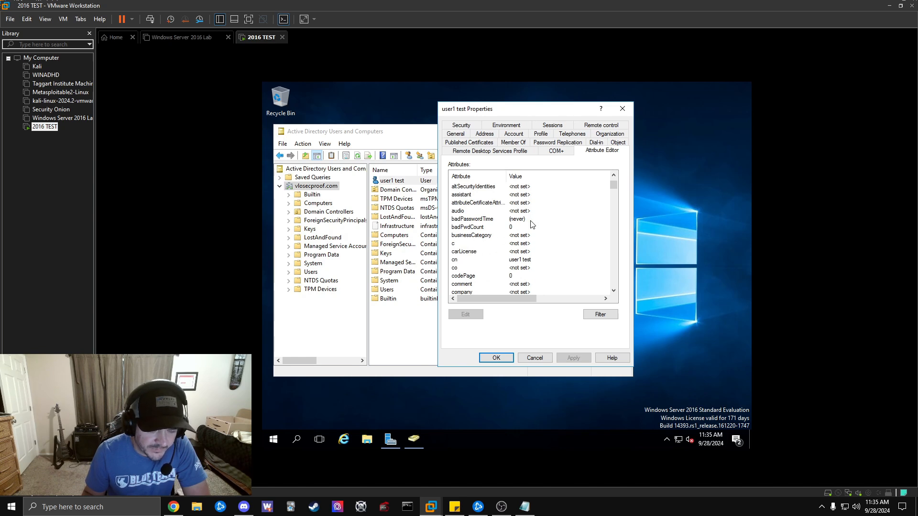
scroll(528, 223, down, 1)
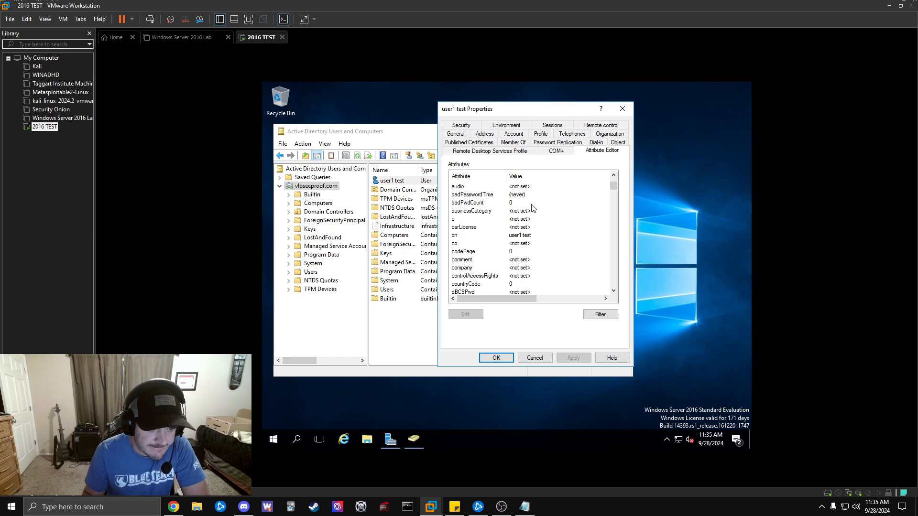
scroll(533, 207, down, 2)
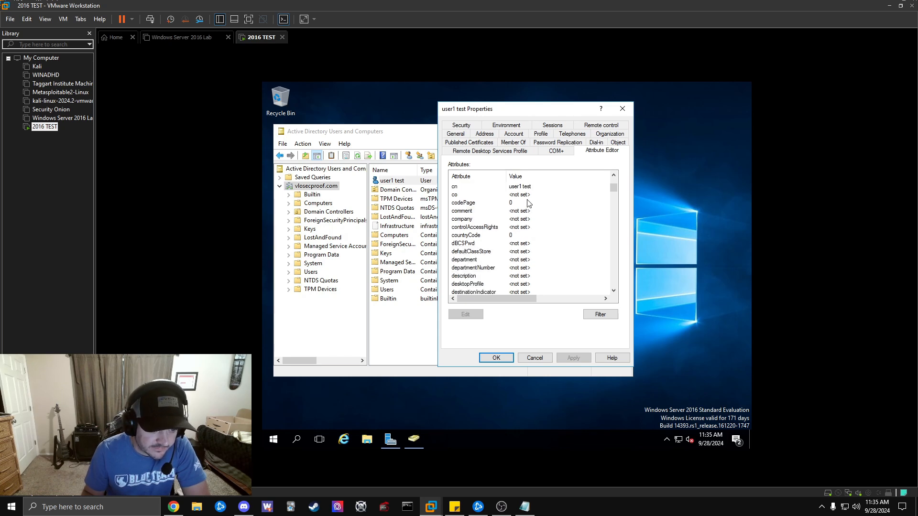
scroll(528, 204, down, 1)
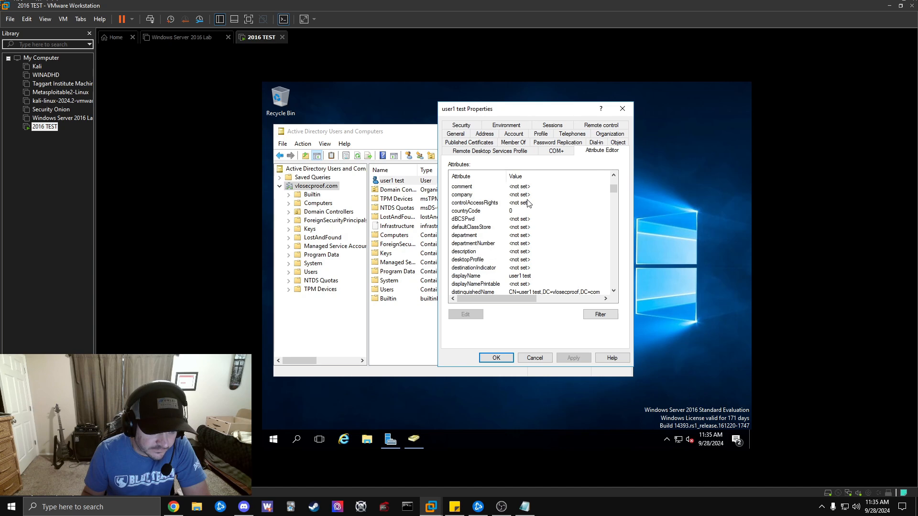
scroll(528, 203, down, 1)
scroll(575, 241, down, 1)
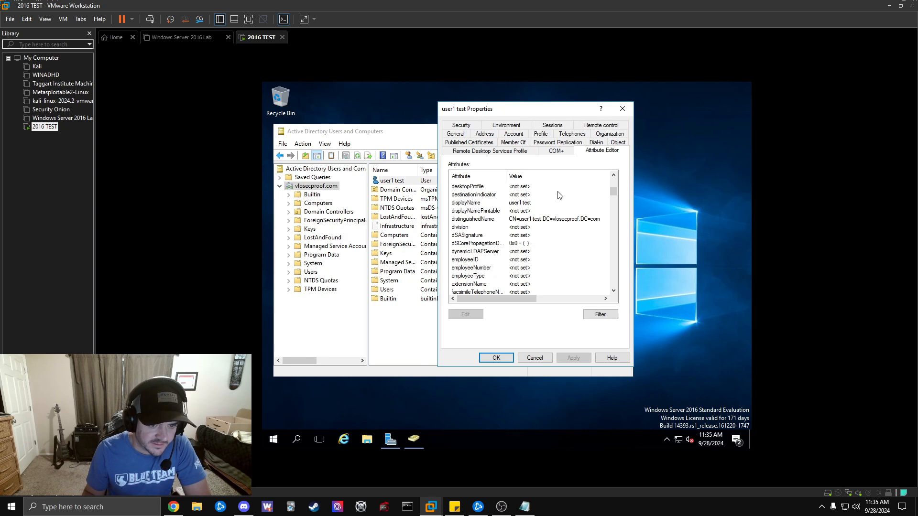
scroll(557, 196, down, 15)
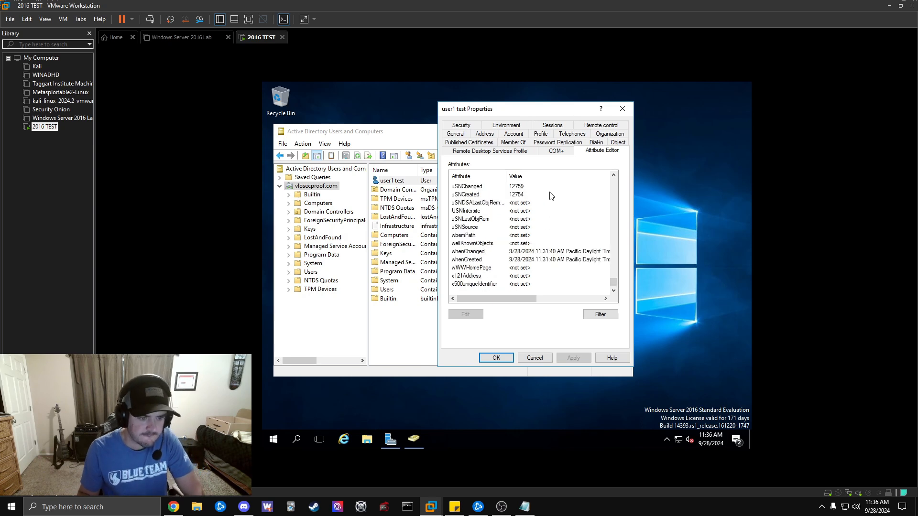
Close the user1 test Properties, minimize Active Directory Users and Computers and show the Start menu.
click(623, 110)
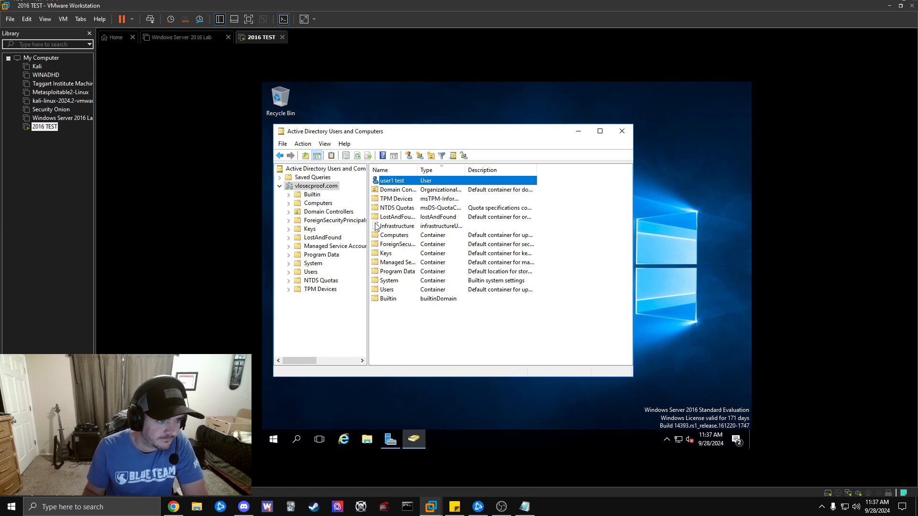
click(578, 131)
click(273, 439)
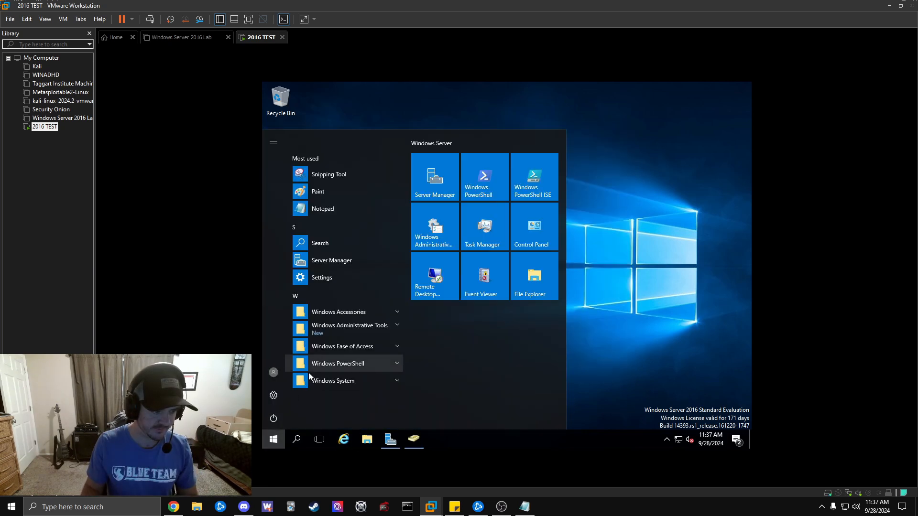
Shut down the server from the Start power options with the reason Other (Unplanned).
click(274, 419)
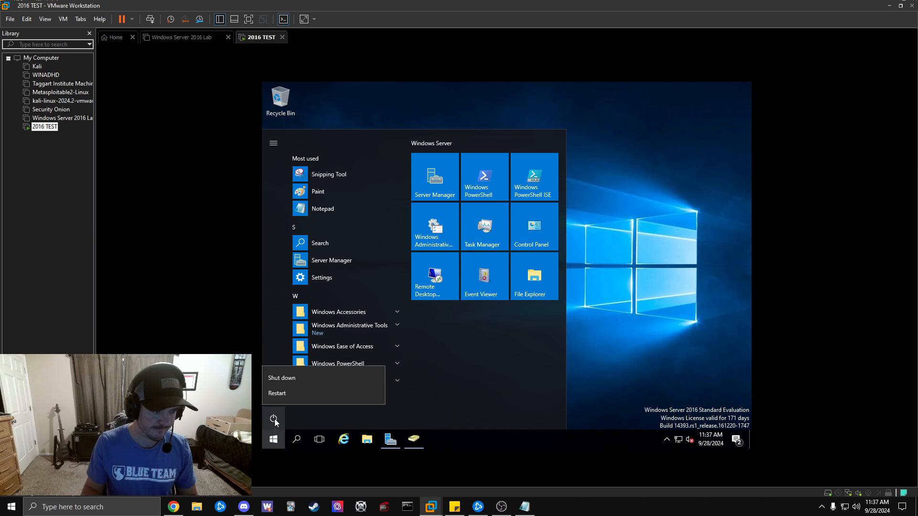
click(293, 378)
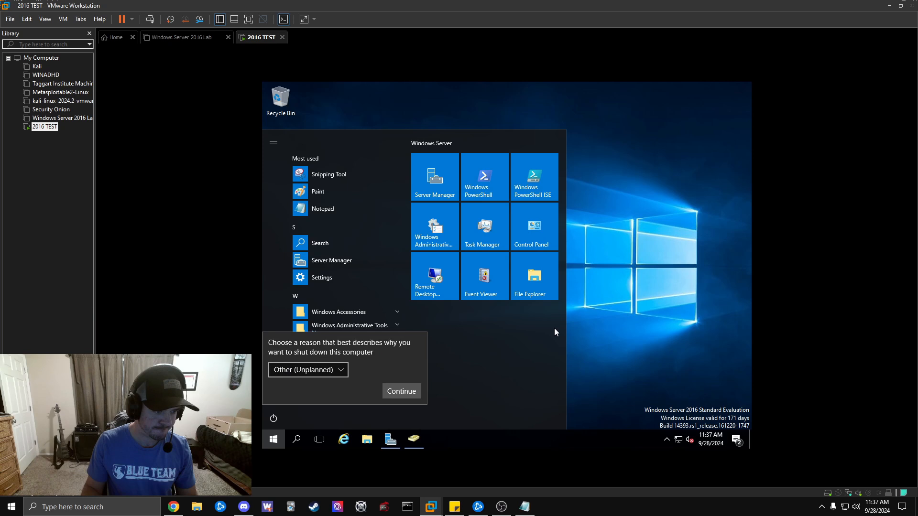
click(409, 391)
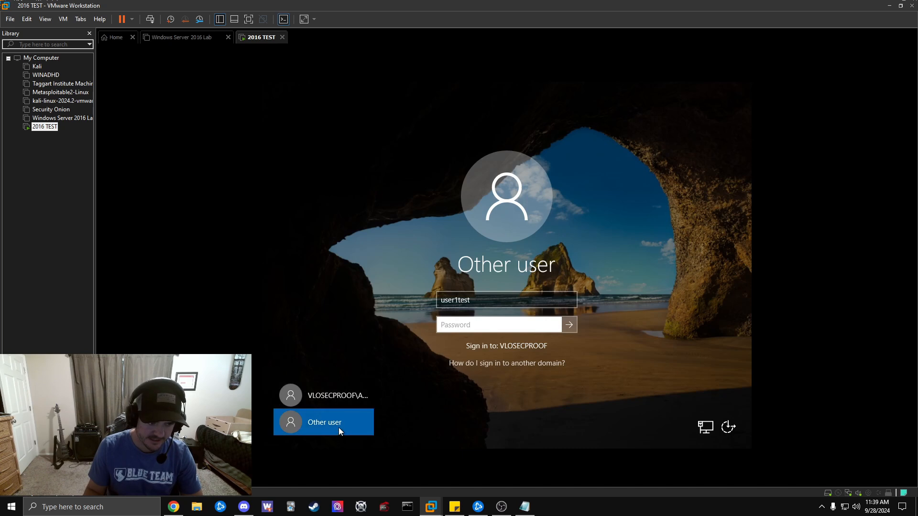
Sign in as VLOSECPROOF\Administrator with the account password.
click(351, 395)
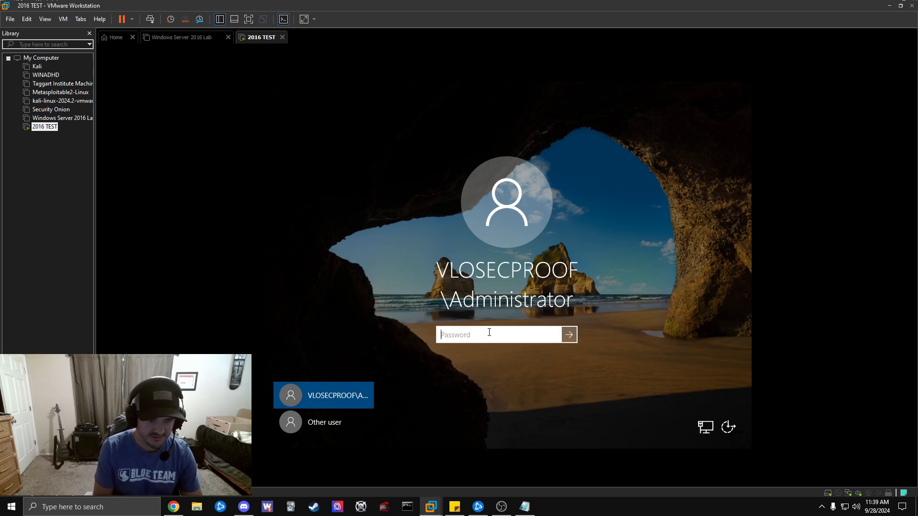
text(•)
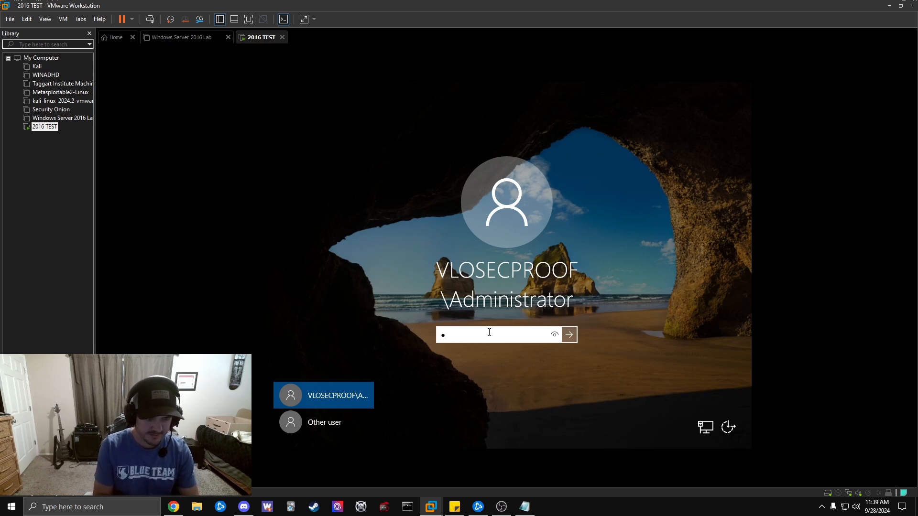
text(•••••••)
key(Return)
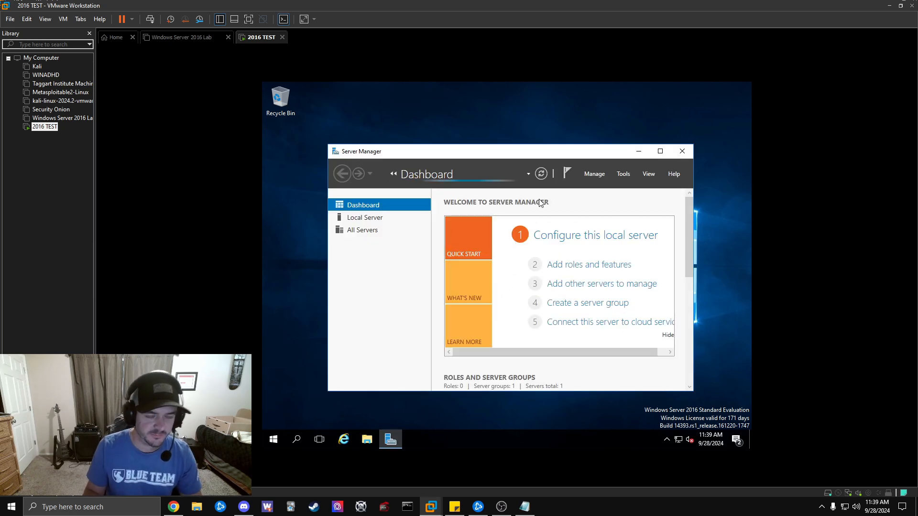
Launch Active Directory Users and Computers and select the vlosecproof.com Builtin container.
click(624, 175)
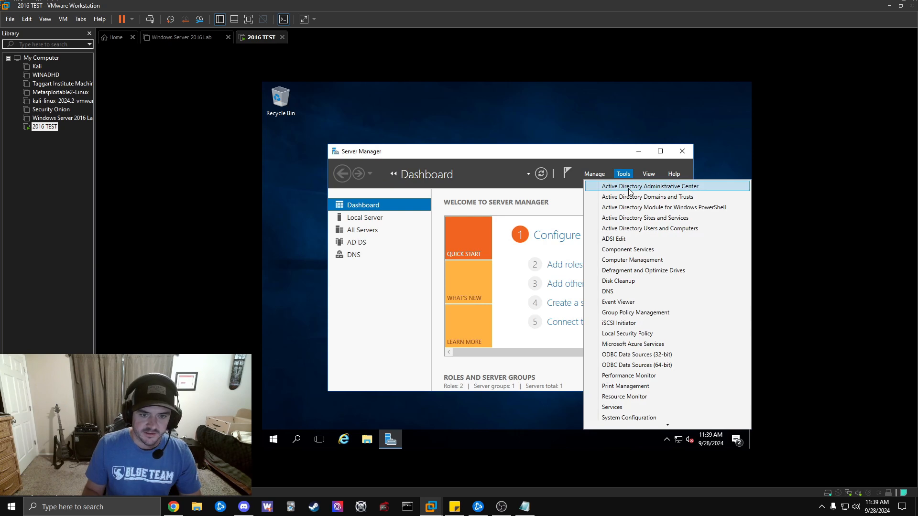
click(661, 229)
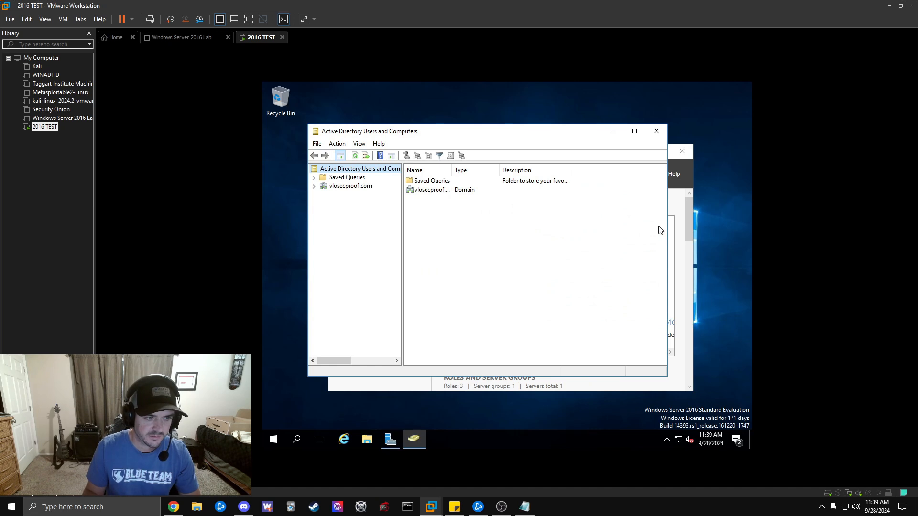
click(350, 189)
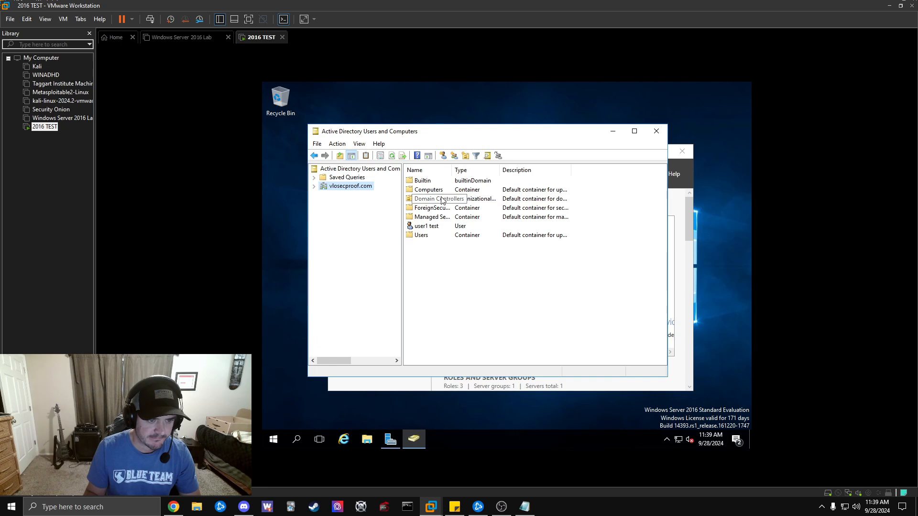
double_click(359, 188)
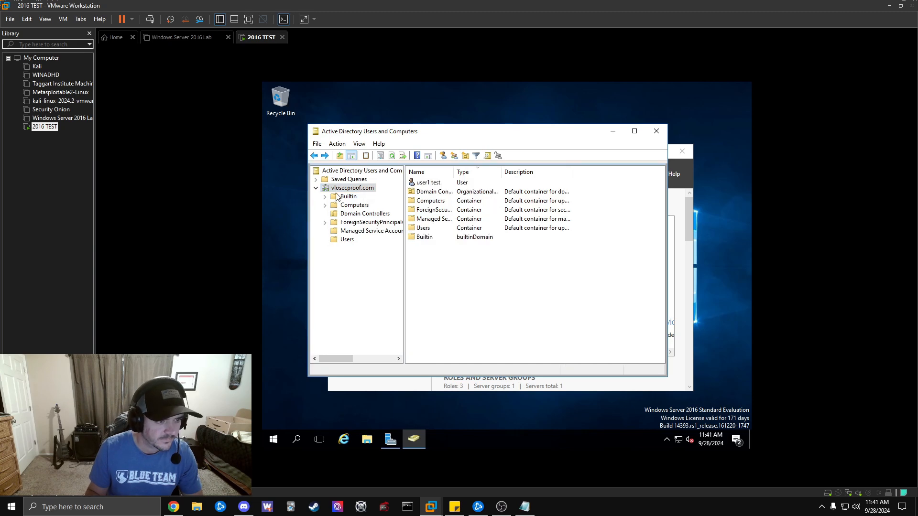
click(345, 196)
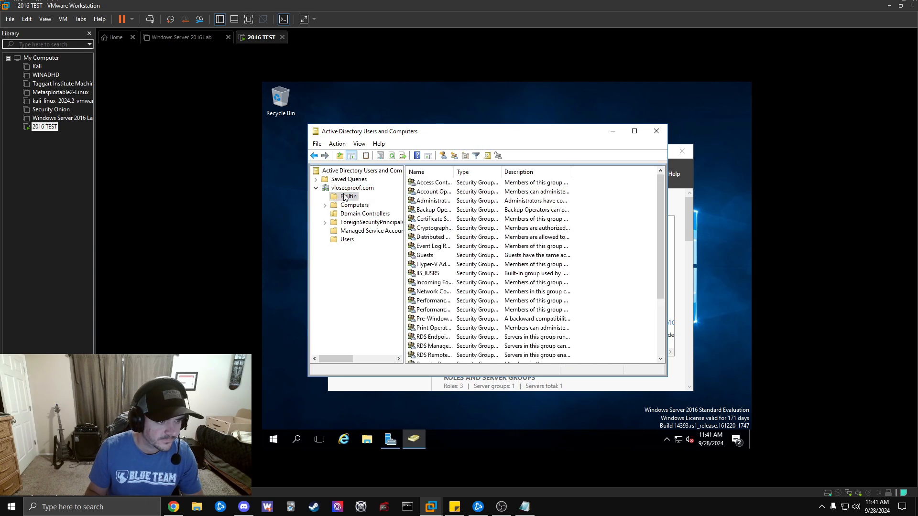
Open the Administrators group's Members tab and inspect the Administrator account's properties.
double_click(436, 201)
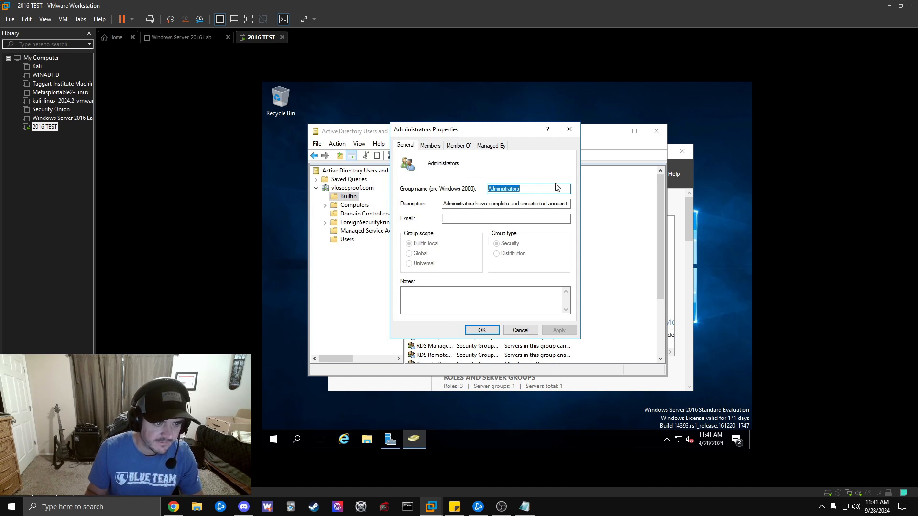
click(432, 146)
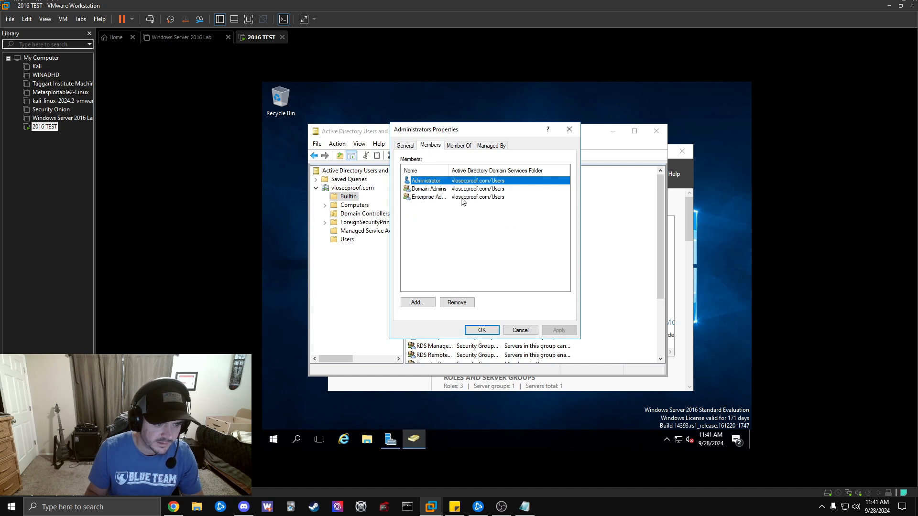
double_click(477, 181)
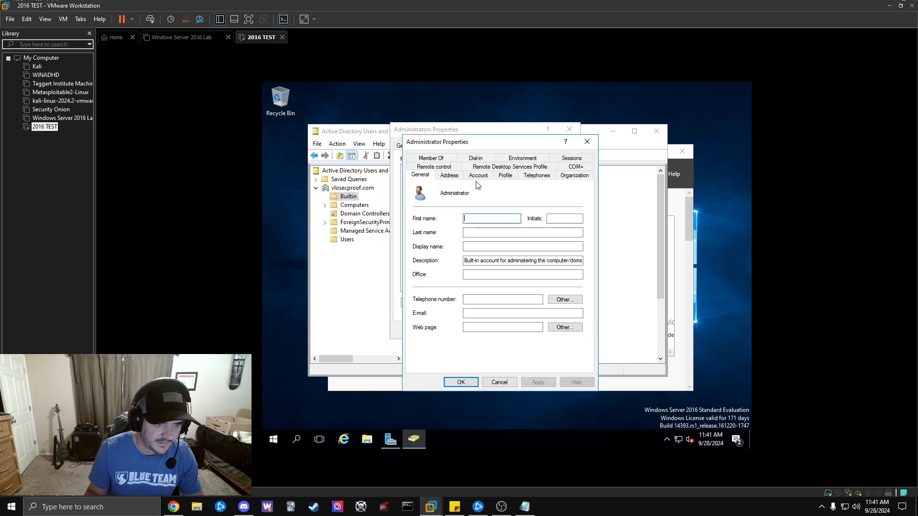
click(588, 142)
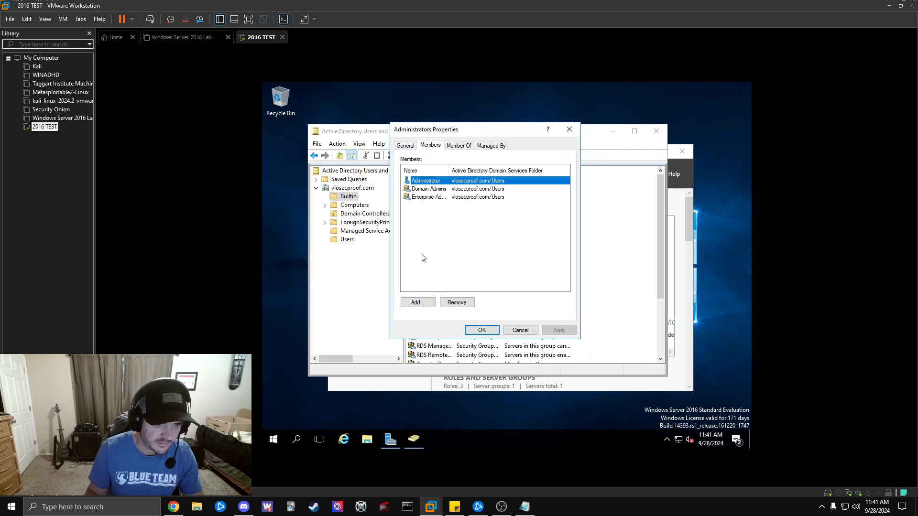
Add user1test as a member of Administrators and apply the change.
click(417, 303)
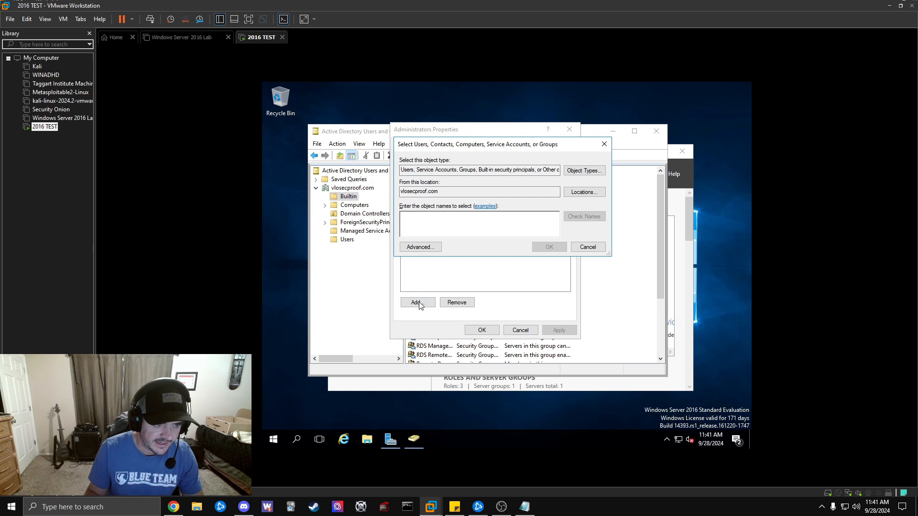
text(user)
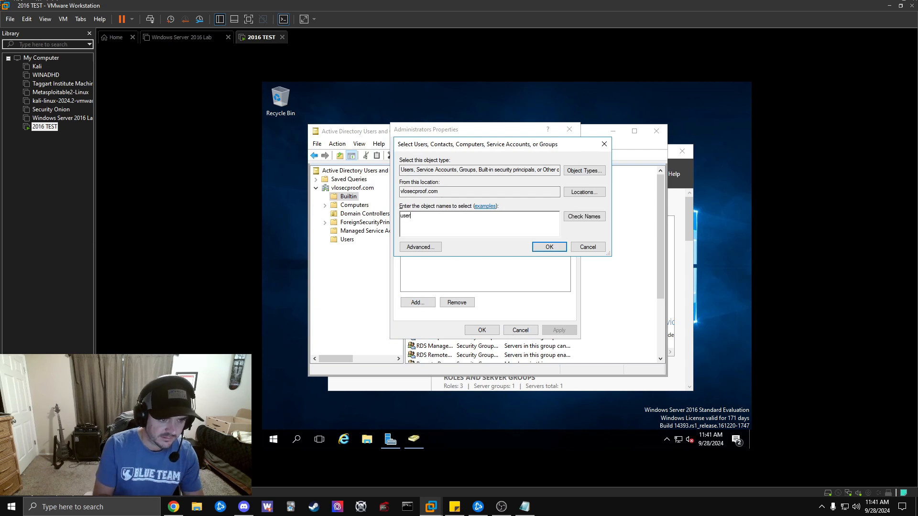
text(1test)
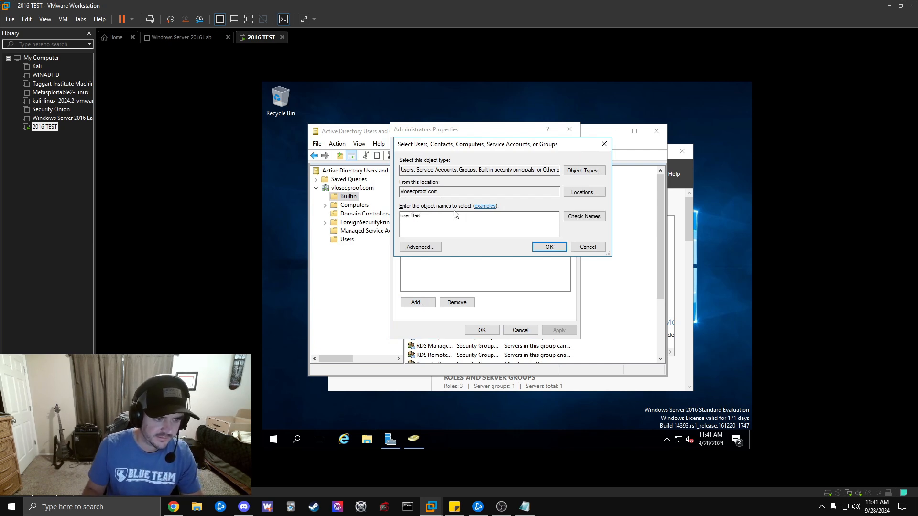
click(550, 247)
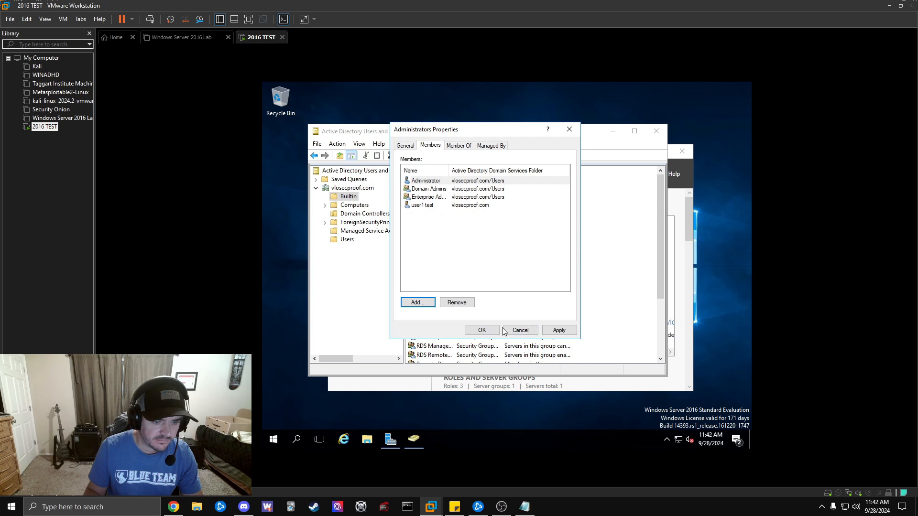
click(557, 331)
Save Administrators, reopen it to review Members, Member Of and Managed By, then close the console.
click(485, 333)
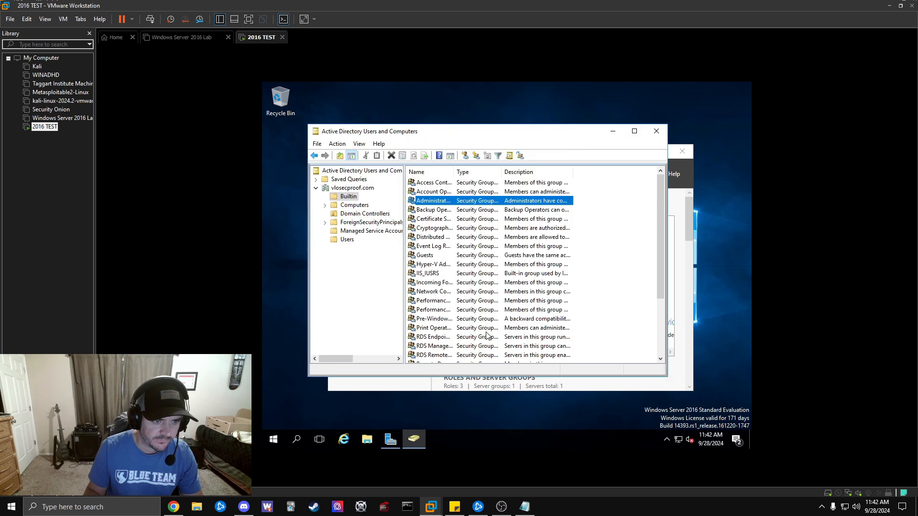
double_click(437, 202)
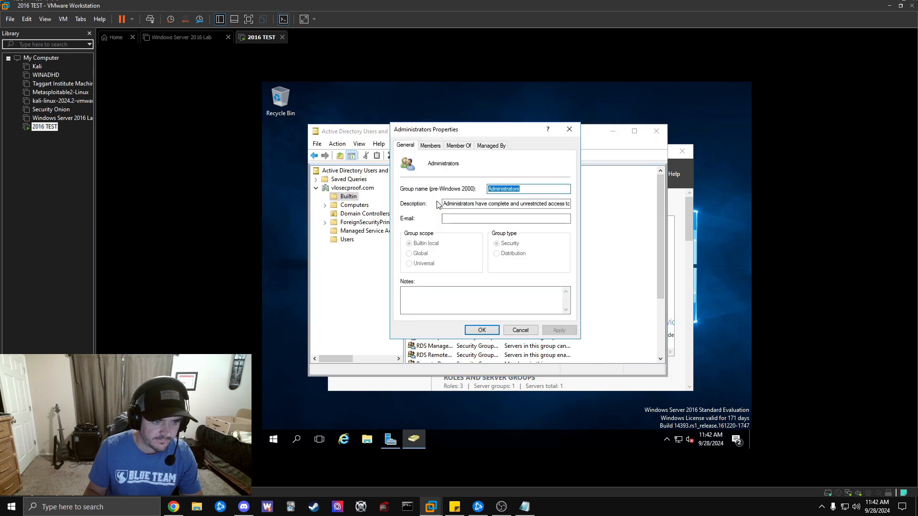
click(435, 149)
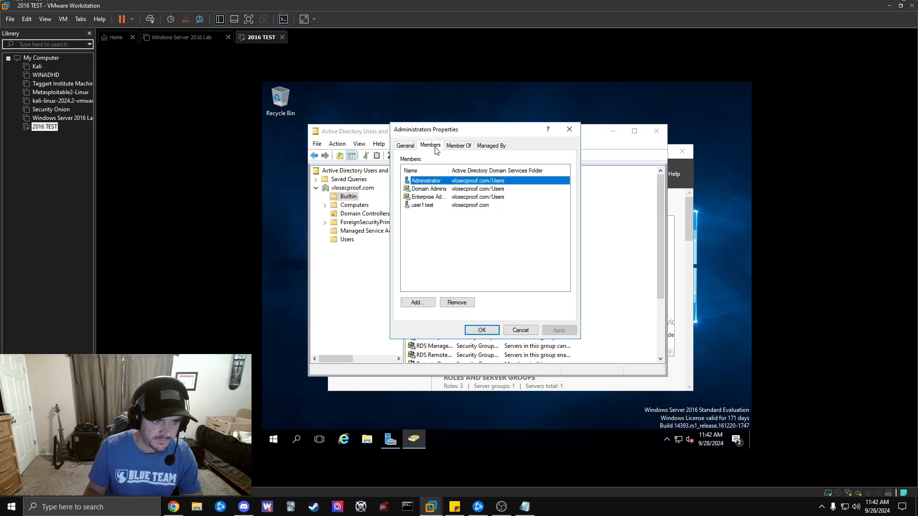
click(453, 148)
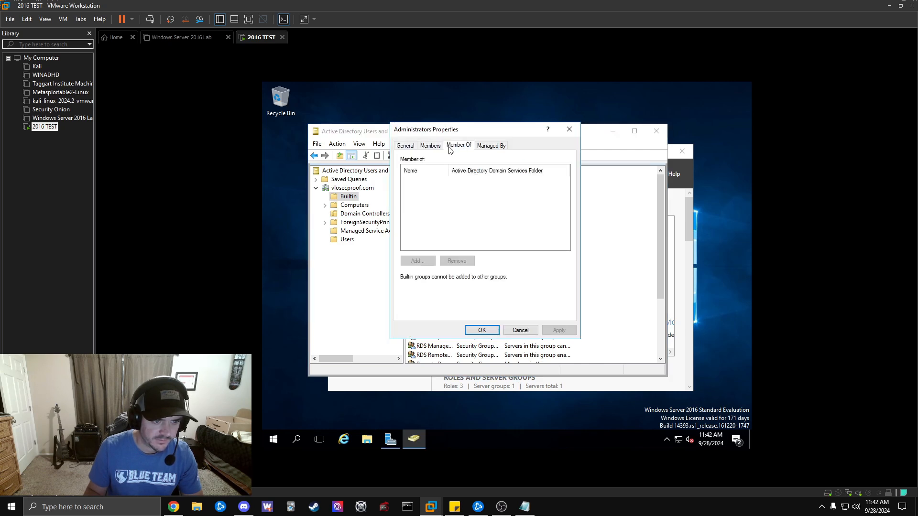
click(431, 149)
click(492, 148)
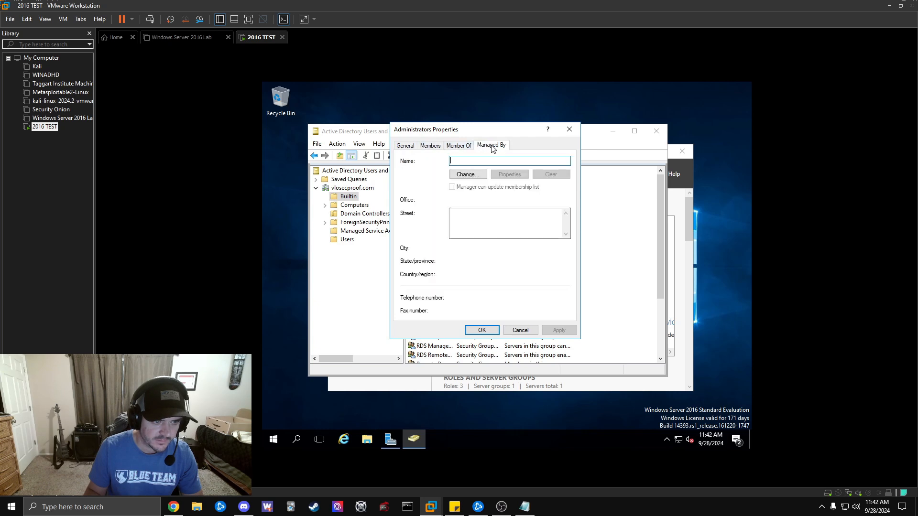
click(569, 129)
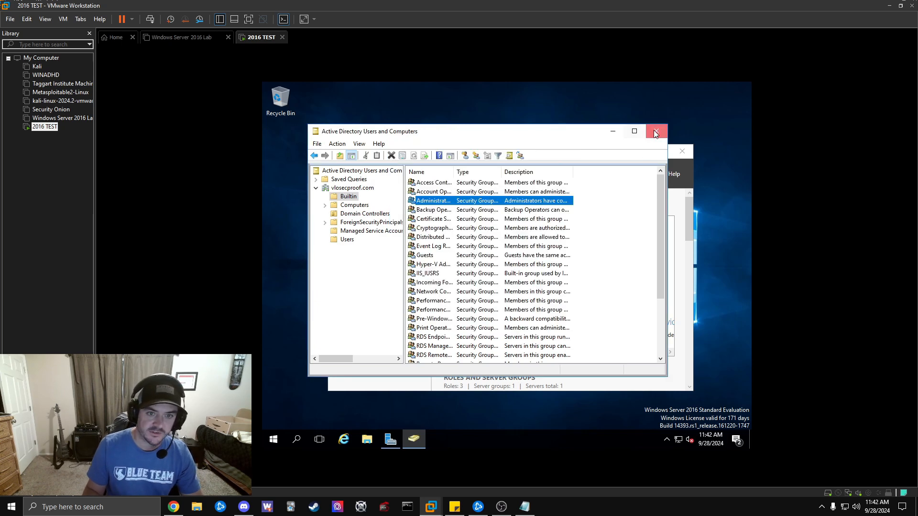
click(656, 131)
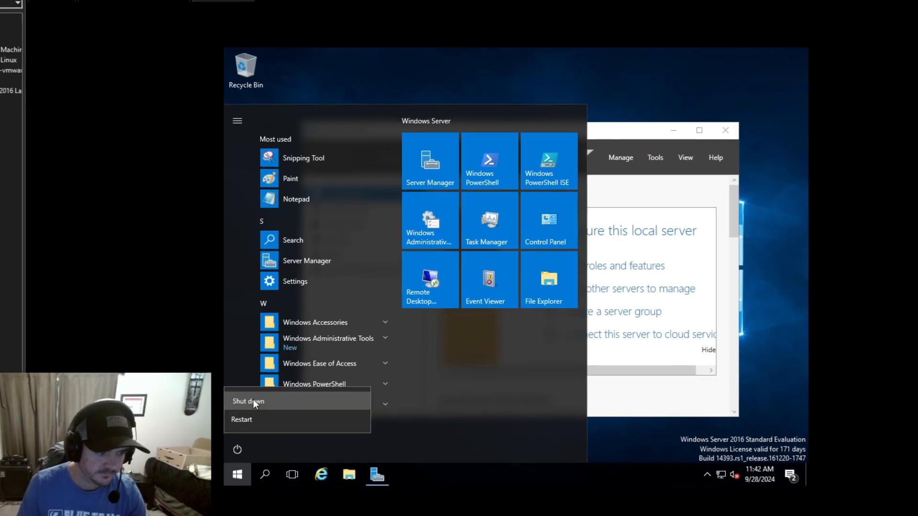
Shut down the server with a shutdown reason, then power the VM back on.
click(253, 401)
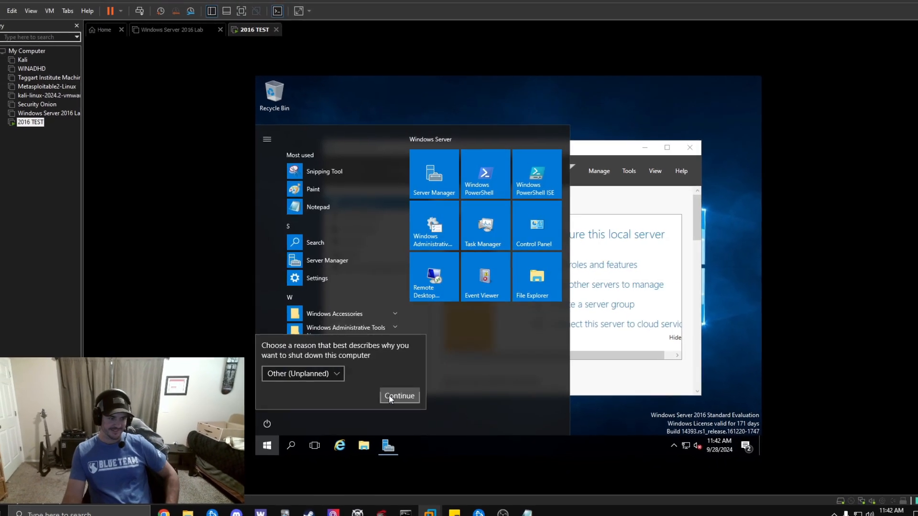
click(389, 395)
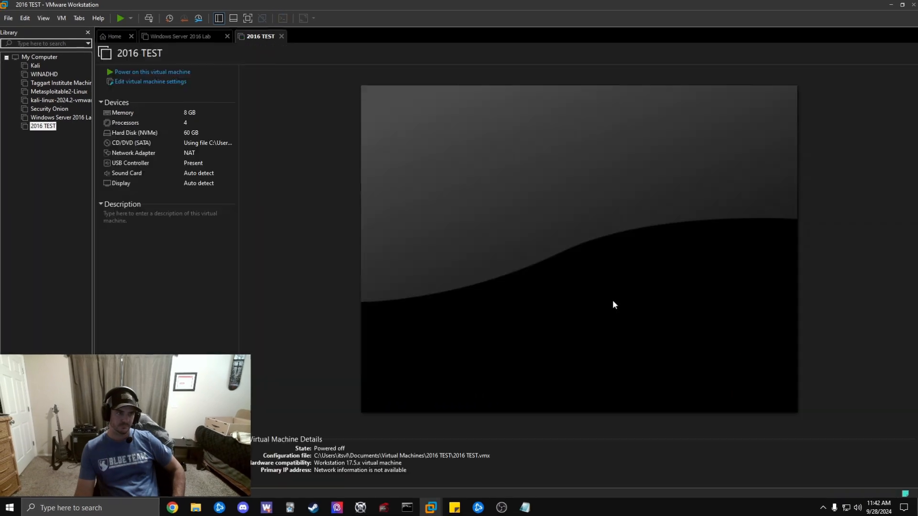
click(530, 221)
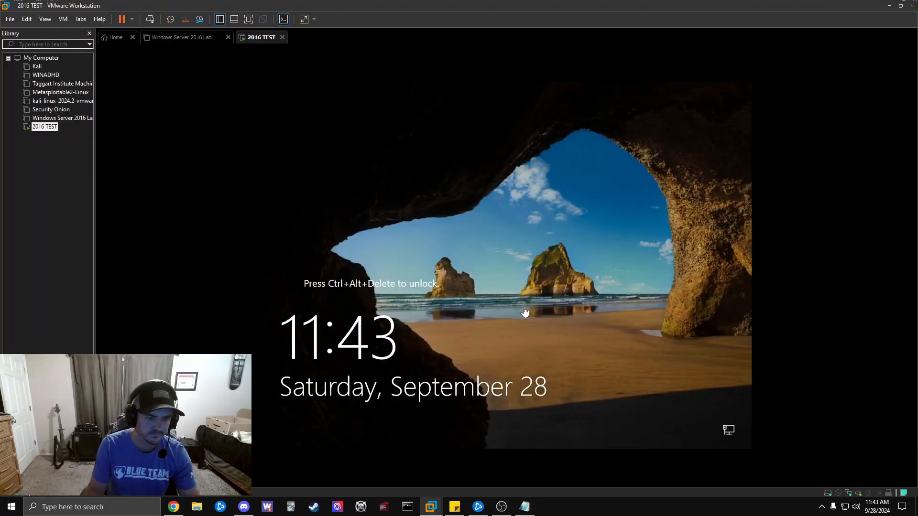
Sign in as Other user with username user1test and its password.
click(149, 19)
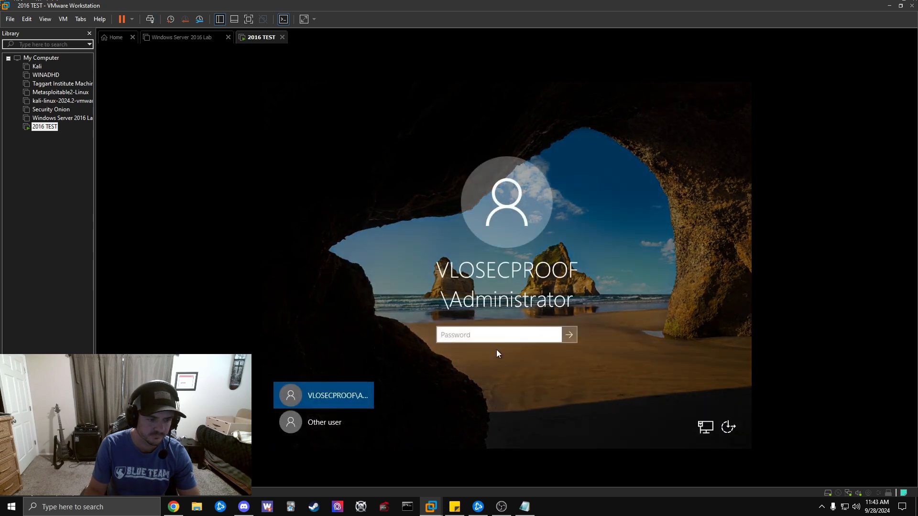
click(325, 427)
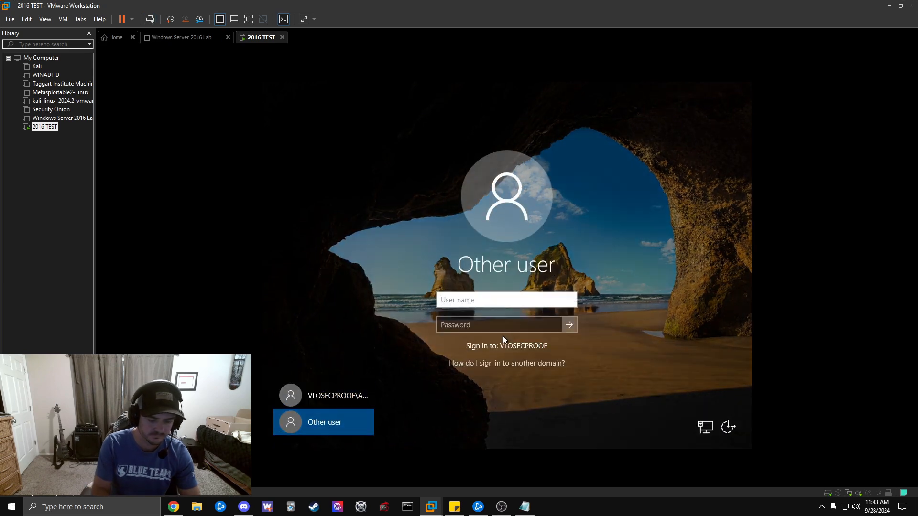
text(user1test)
key(Tab)
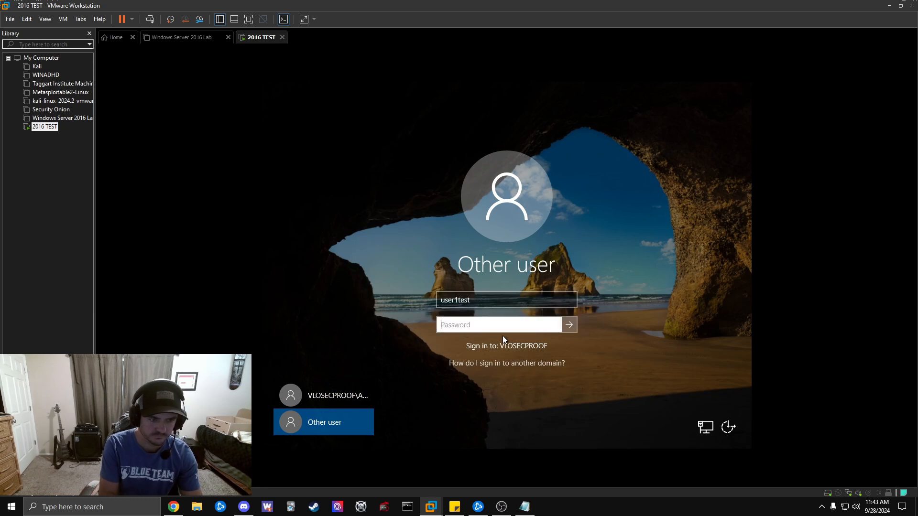
text(Password1)
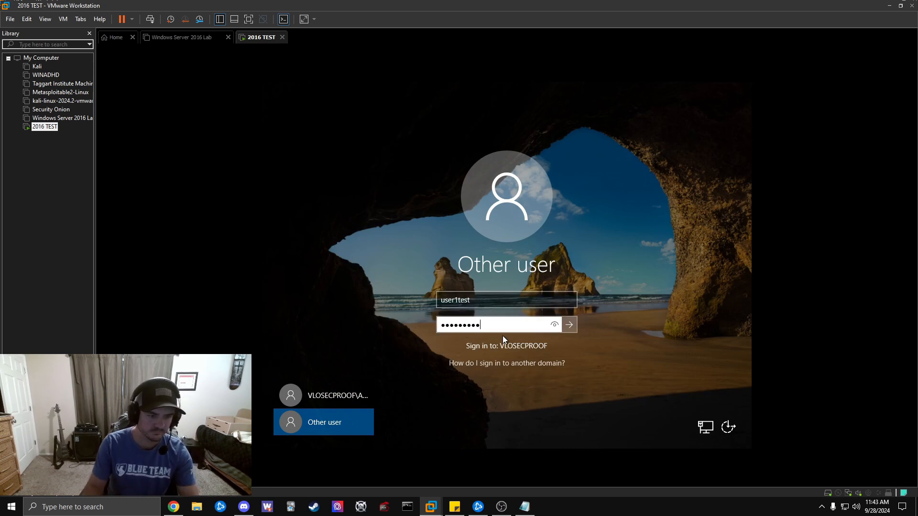
key(Return)
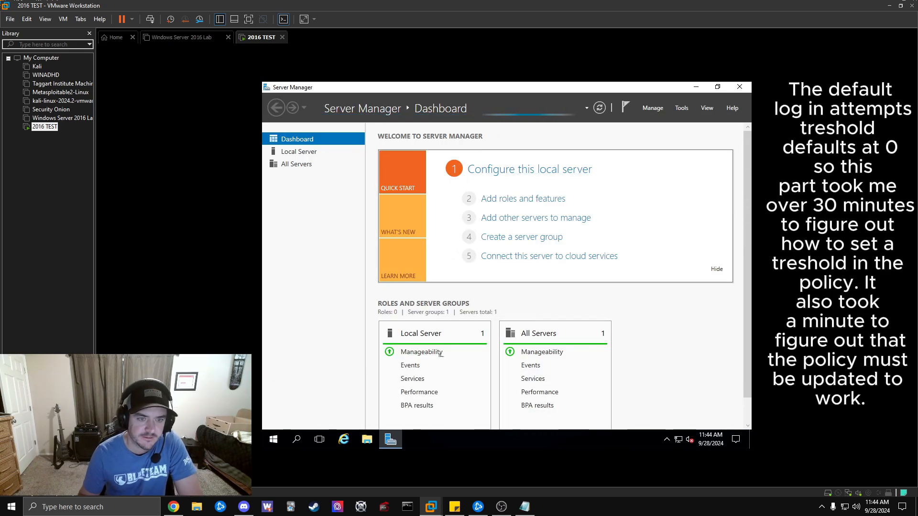
Bring up the Start power options to sign the test user out.
click(273, 439)
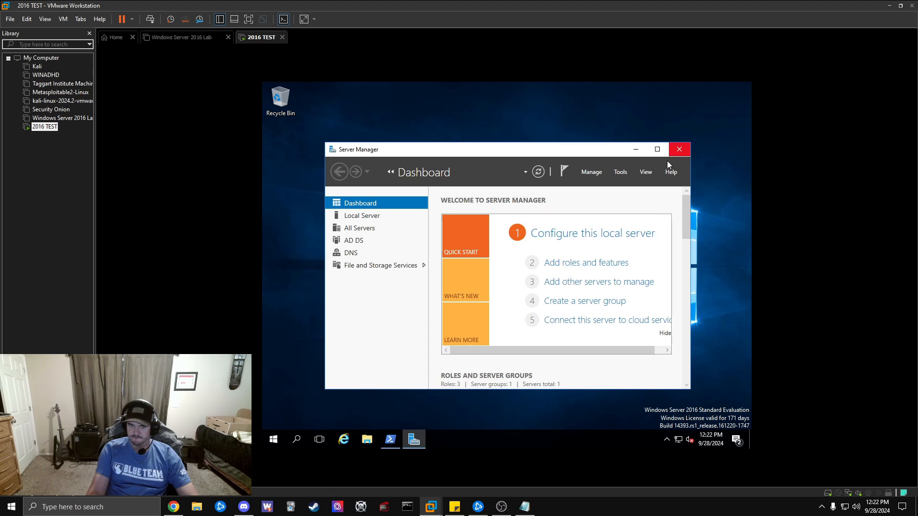
Launch Group Policy Management, select vlosecproof.com's Default Domain Policy, dismiss the link warning, maximize.
click(620, 173)
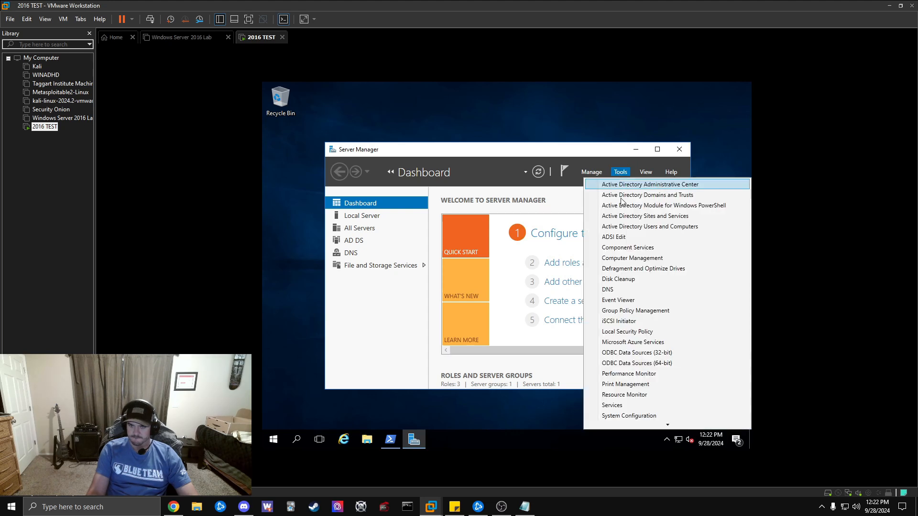
click(635, 310)
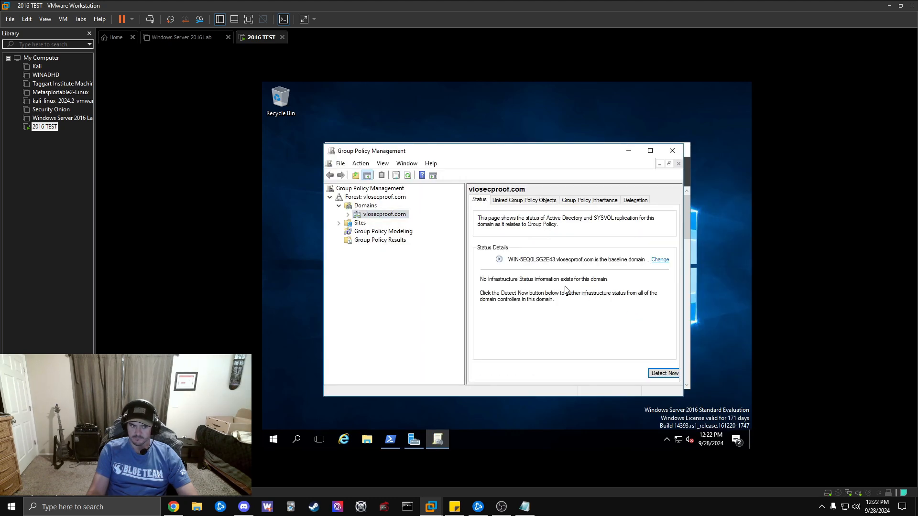
double_click(381, 216)
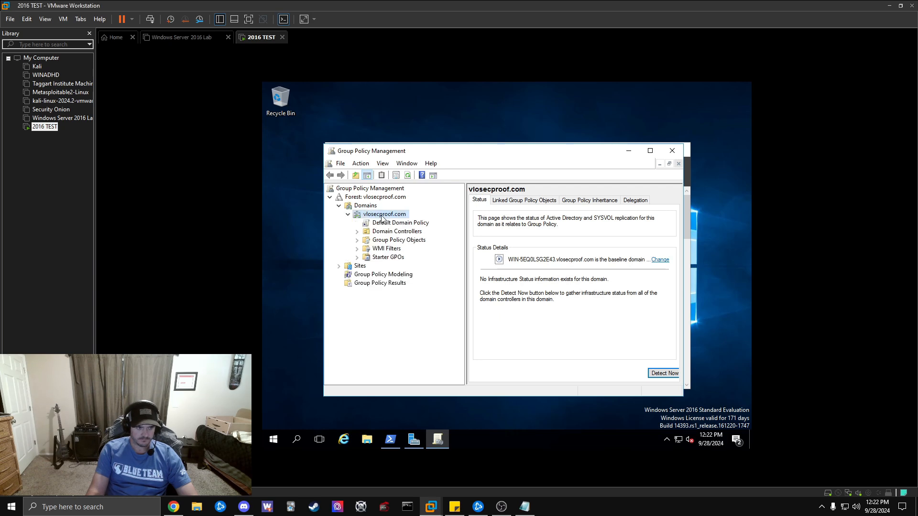
click(396, 223)
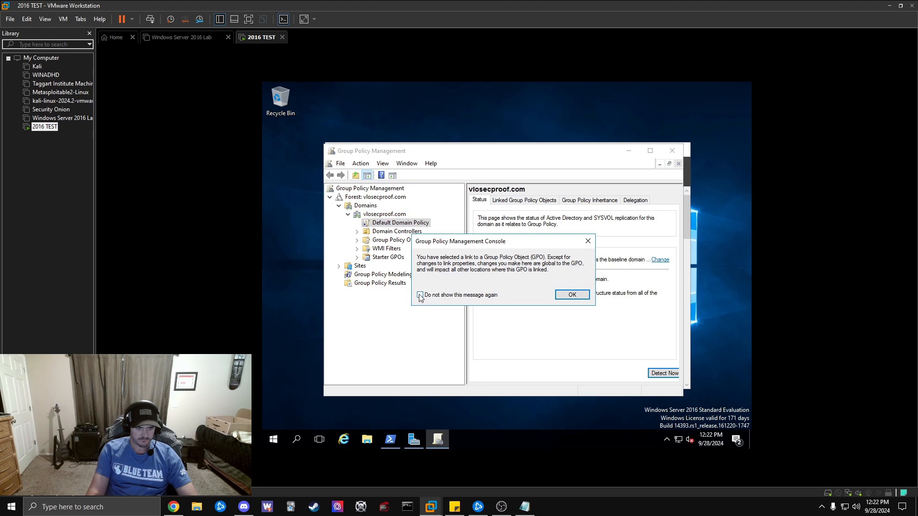
click(569, 295)
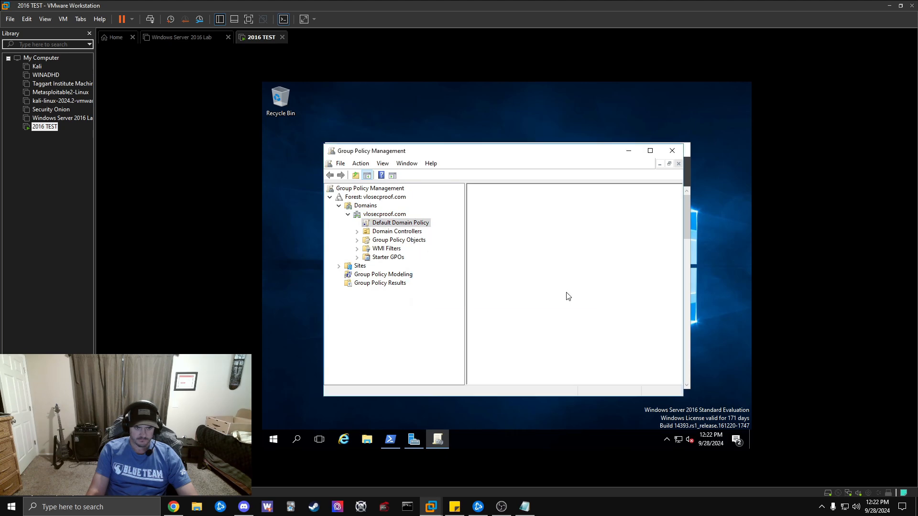
click(650, 151)
click(695, 313)
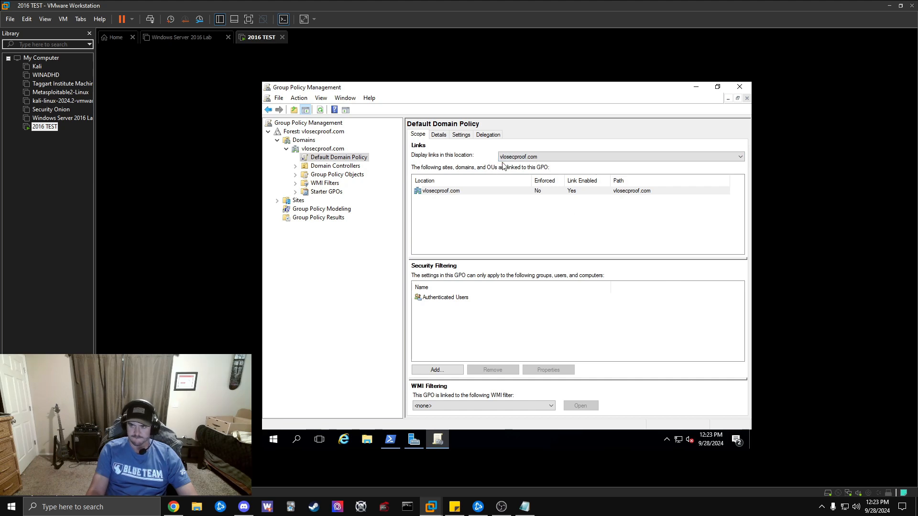
Open the Default Domain Policy Settings report and scroll through it to the lockout threshold 0.
click(439, 134)
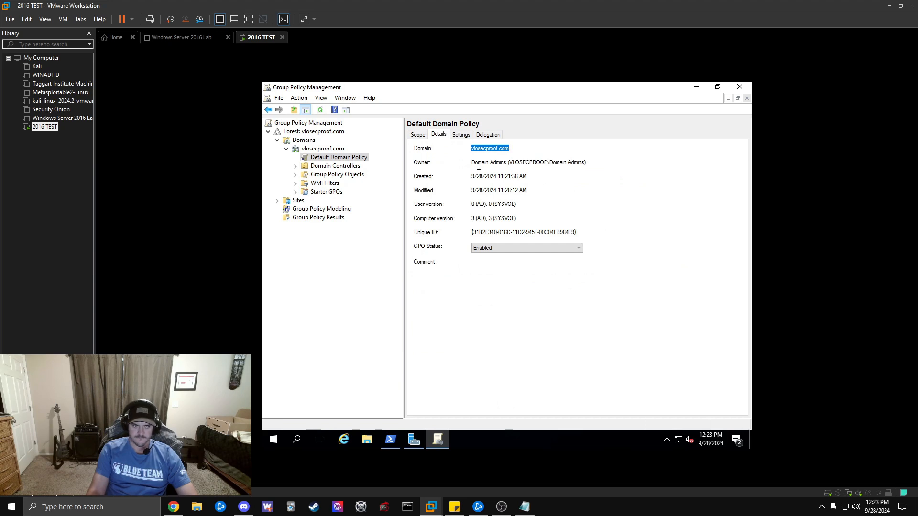
click(459, 135)
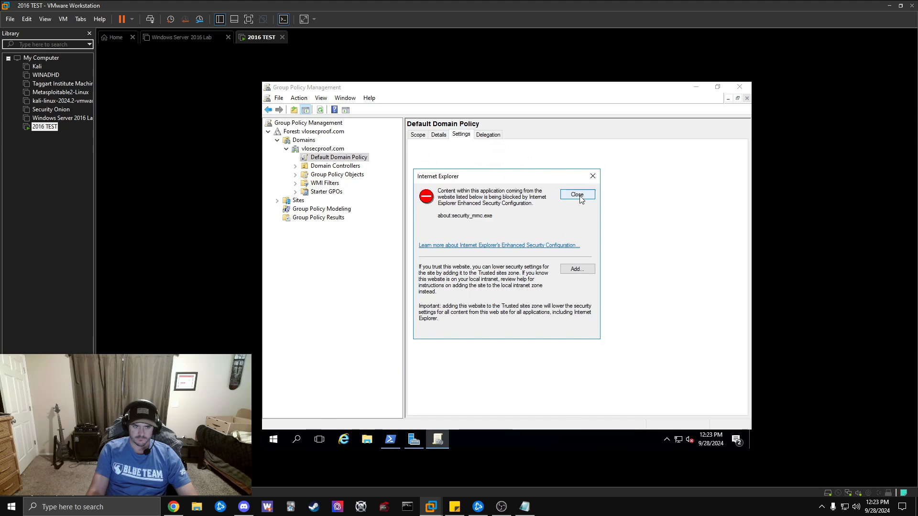
click(577, 195)
scroll(592, 202, down, 2)
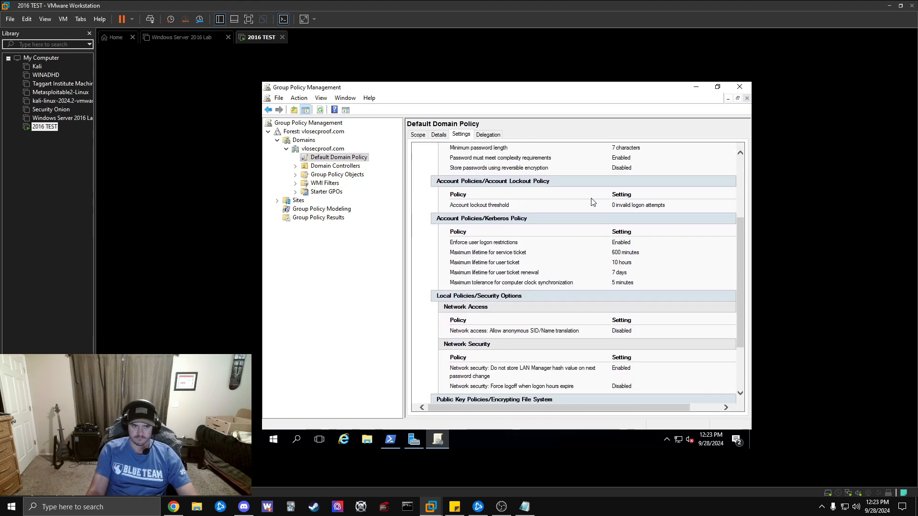
scroll(592, 202, down, 3)
scroll(603, 215, up, 2)
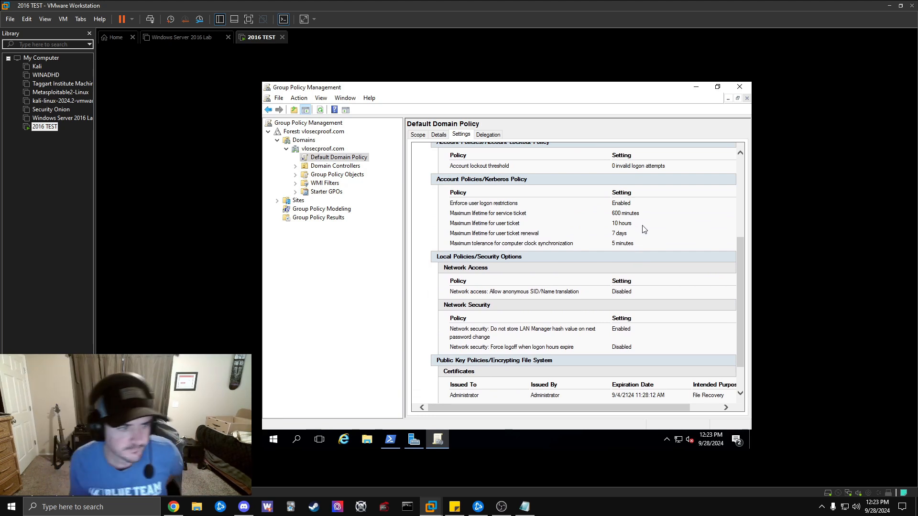
scroll(641, 227, up, 1)
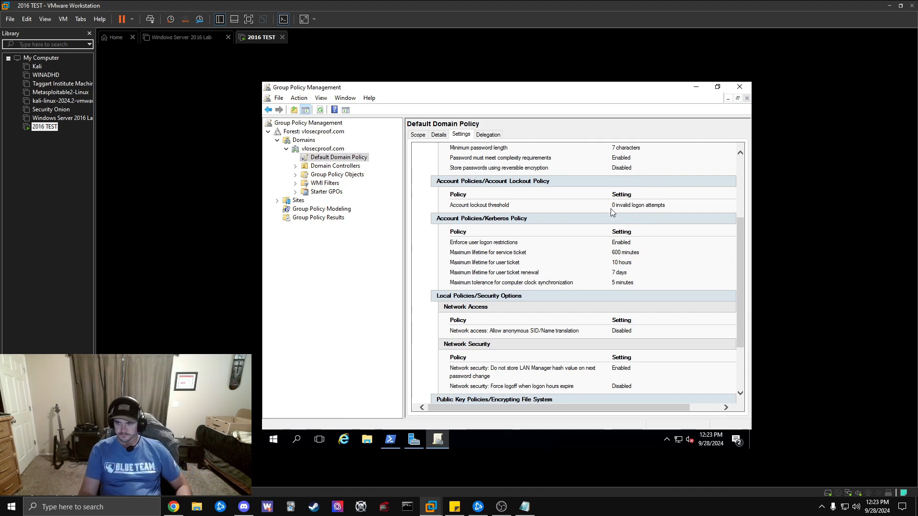
scroll(610, 208, up, 1)
Edit the Default Domain Policy and expand Computer Configuration > Policies > Windows Settings > Security Settings.
right_click(352, 160)
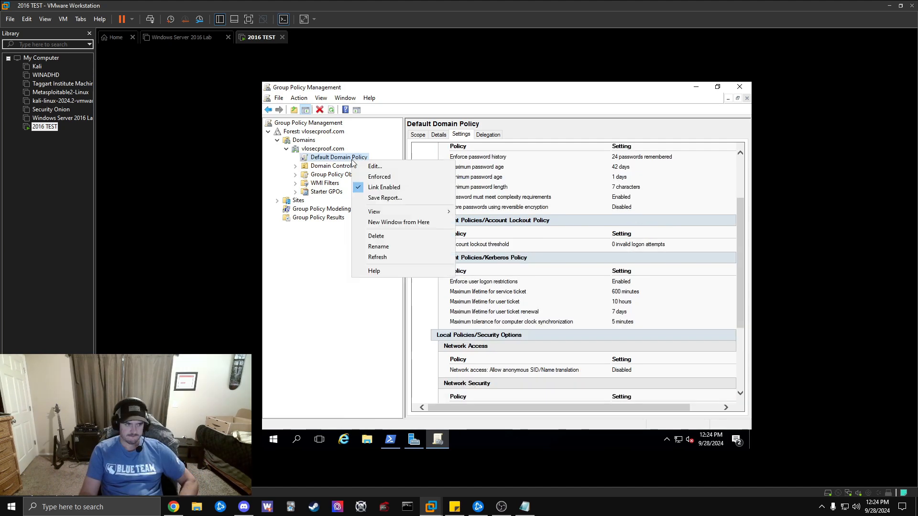
click(383, 166)
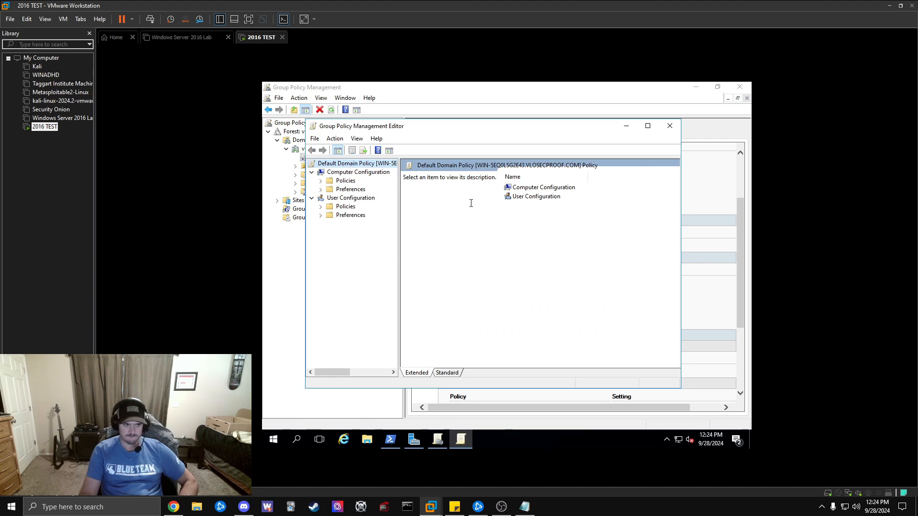
click(343, 182)
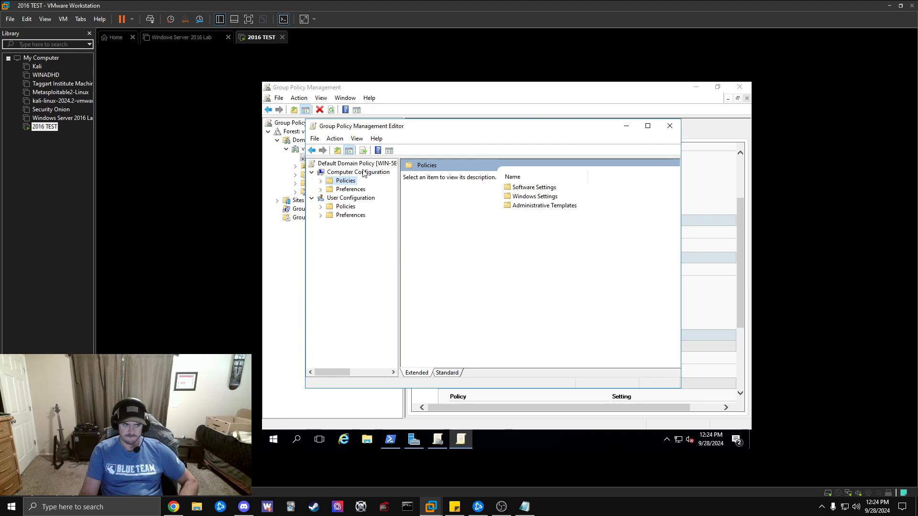
double_click(348, 182)
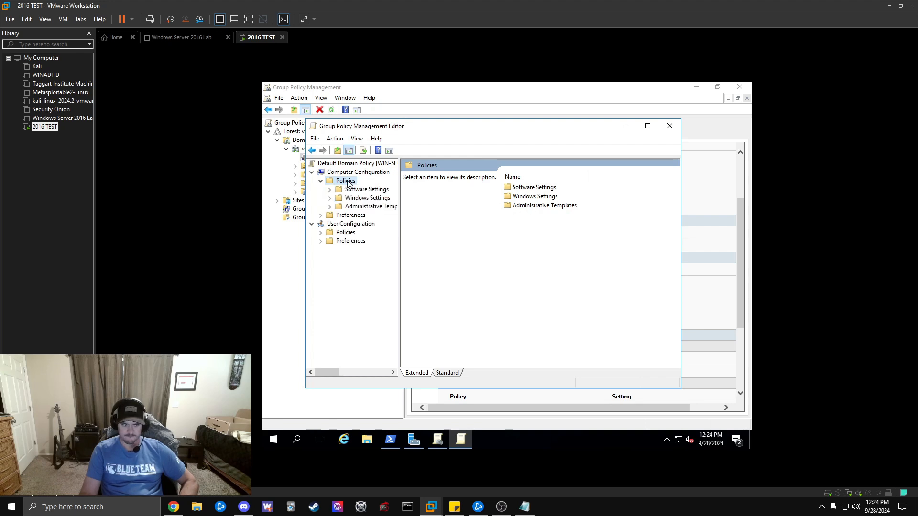
double_click(373, 203)
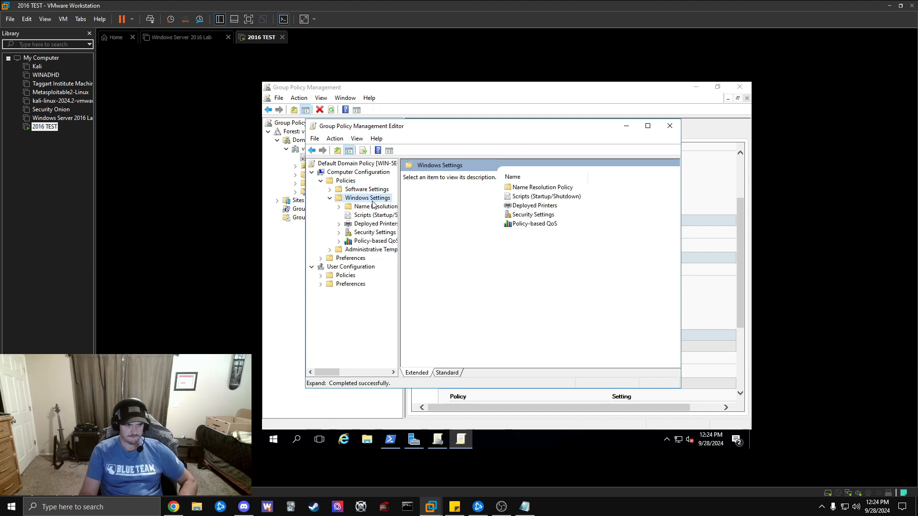
double_click(378, 233)
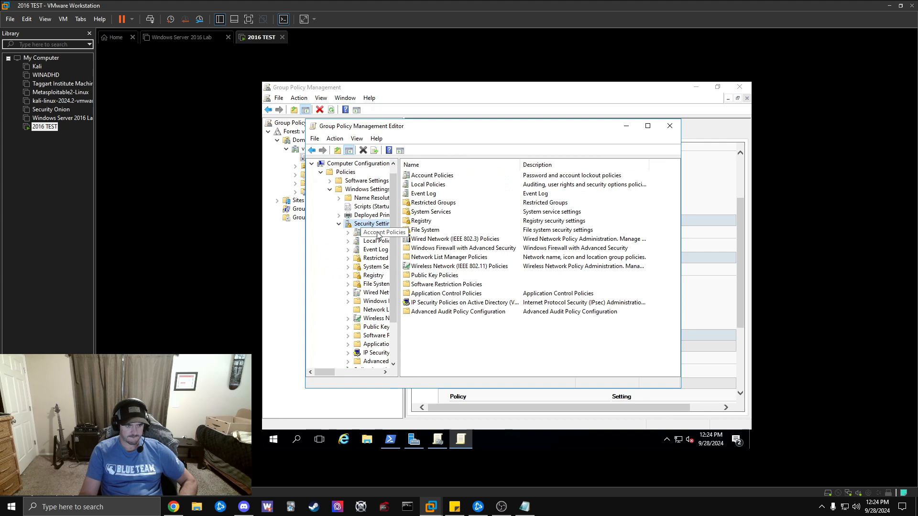
Maximize the editor and show Account Policies > Account Lockout Policy, threshold 0.
drag(328, 375, 336, 376)
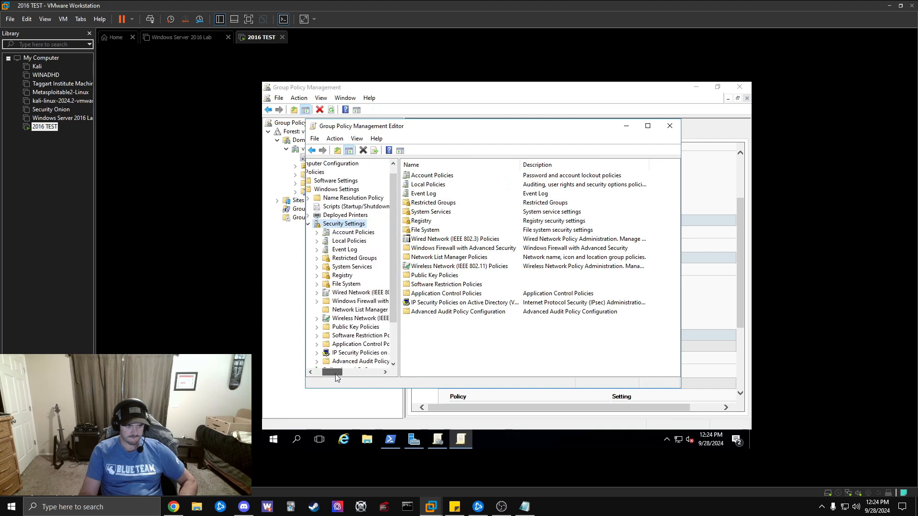
click(648, 126)
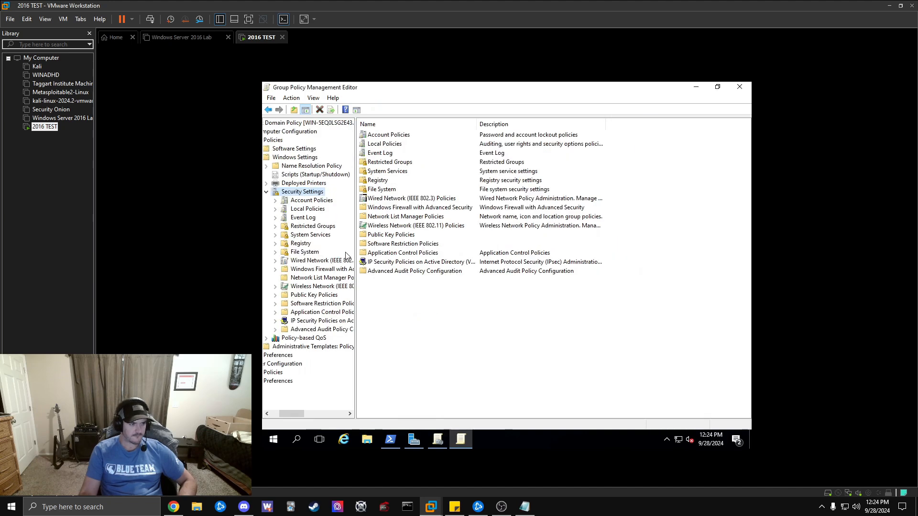
double_click(313, 210)
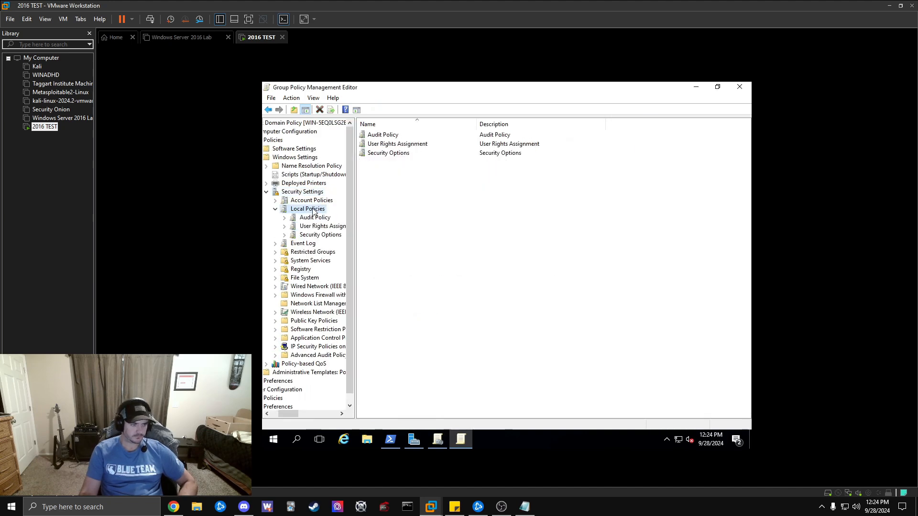
double_click(313, 201)
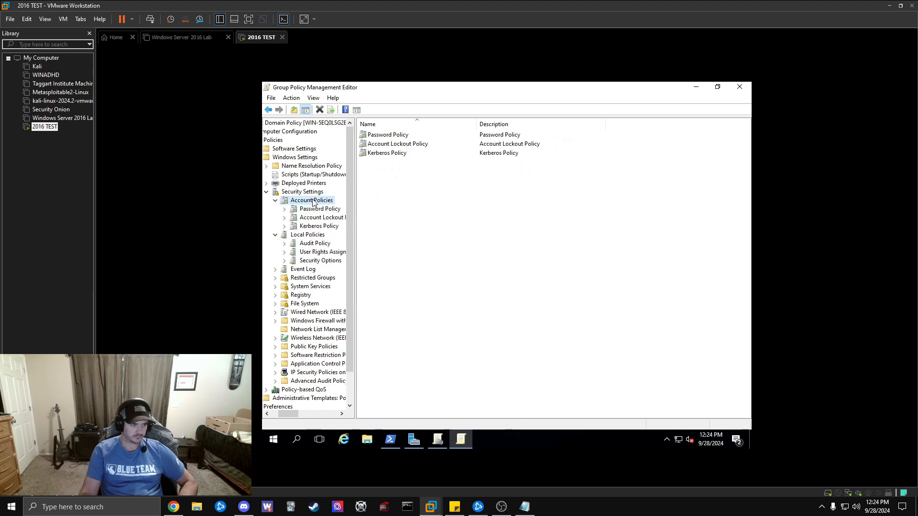
double_click(399, 145)
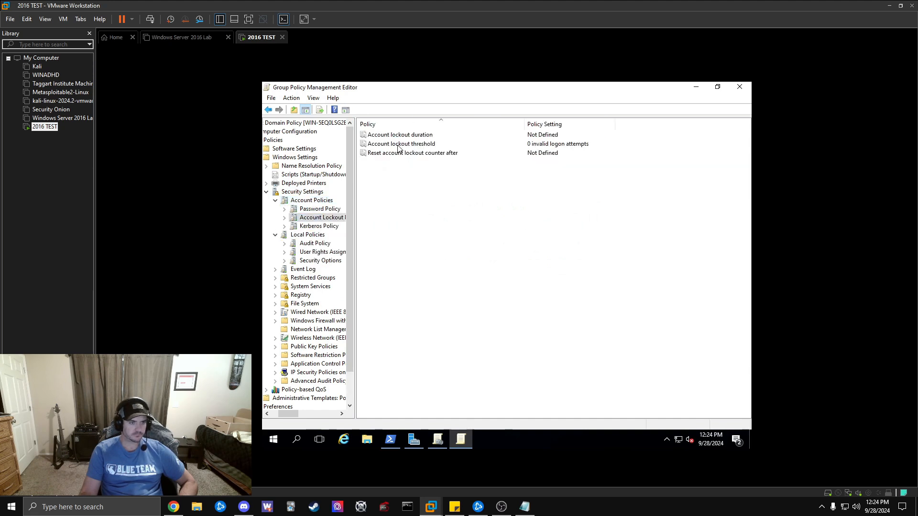
Set the Account lockout threshold to 3 invalid attempts, accepting the suggested 30-minute duration and reset values.
double_click(498, 146)
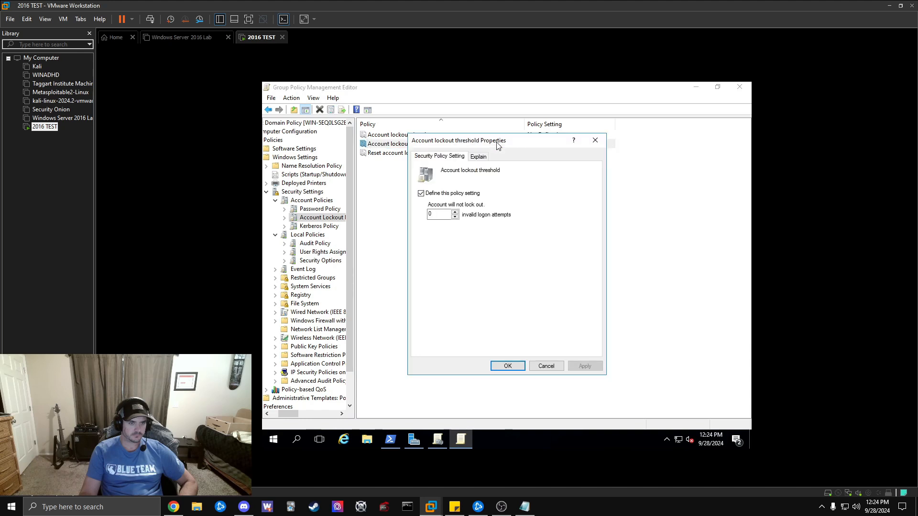
click(455, 212)
click(455, 212)
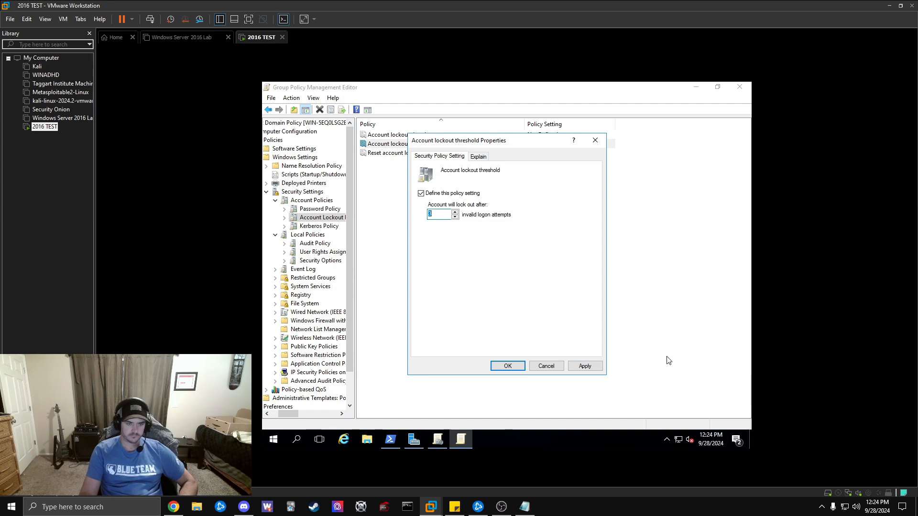
key(alt+Tab)
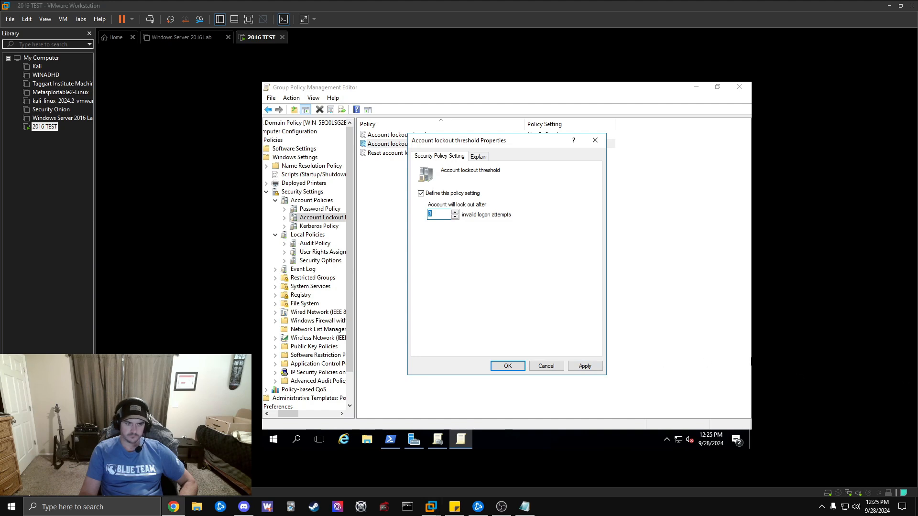
click(594, 369)
click(593, 369)
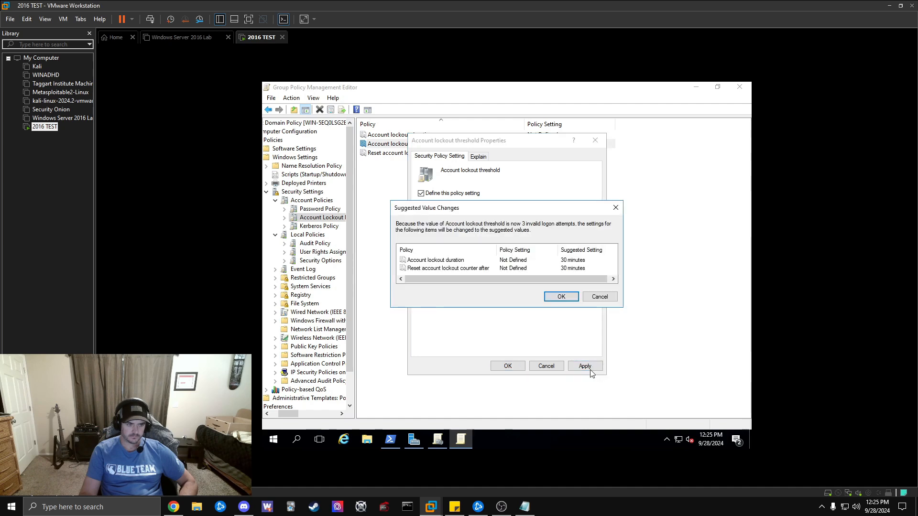
scroll(534, 268, left, 1)
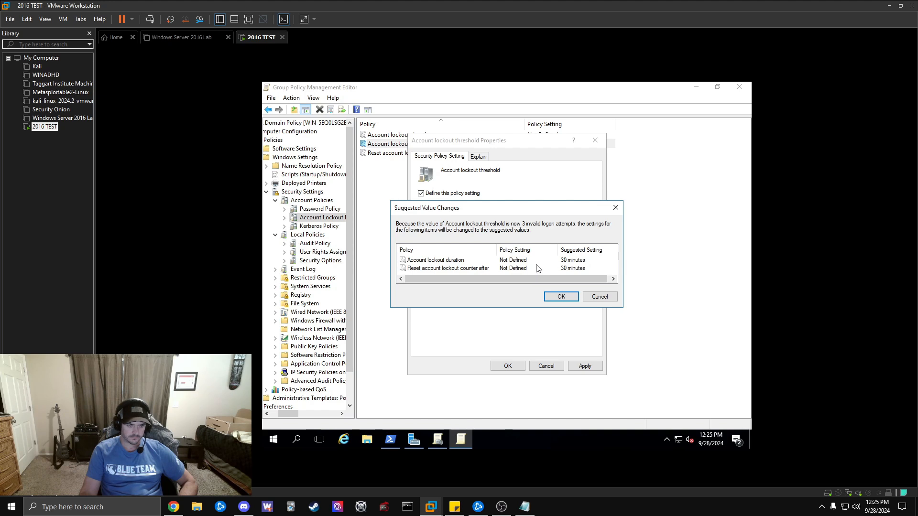
click(562, 297)
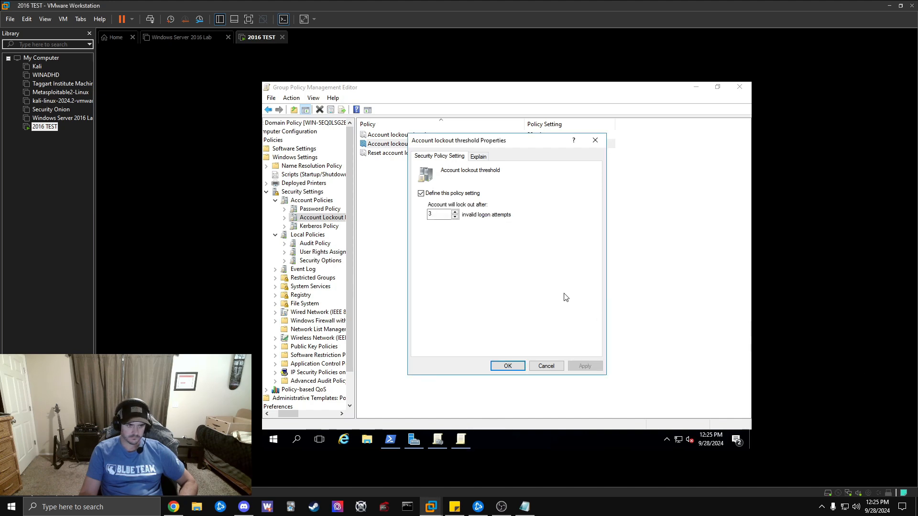
click(506, 366)
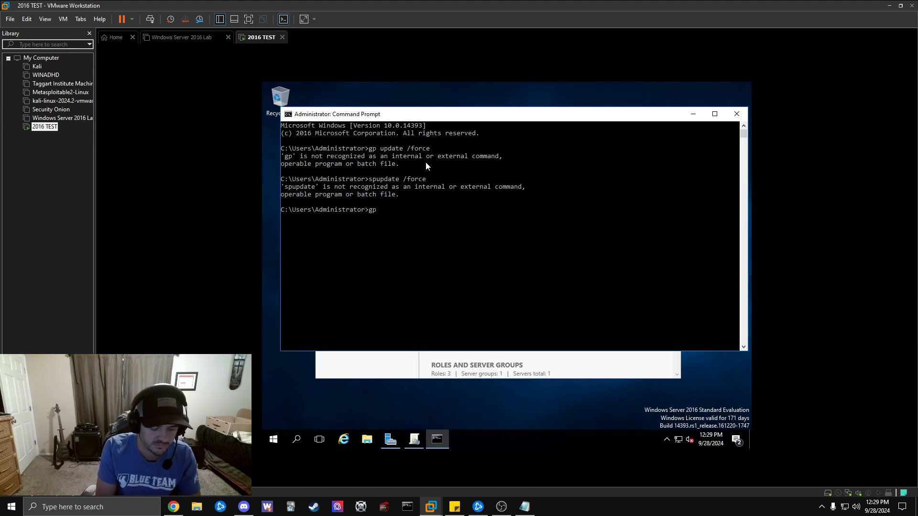
Run gpupdate /force in the Command Prompt to refresh Computer and User policy.
text(upda)
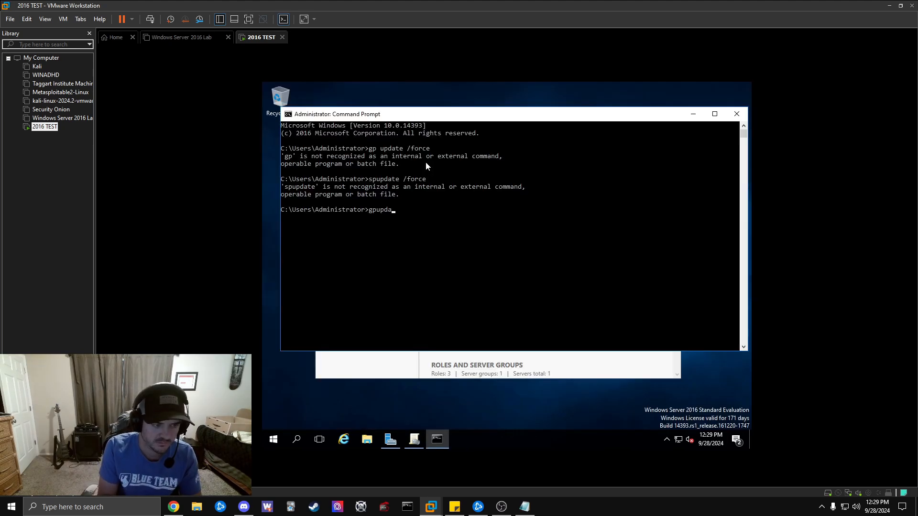
text(te /f)
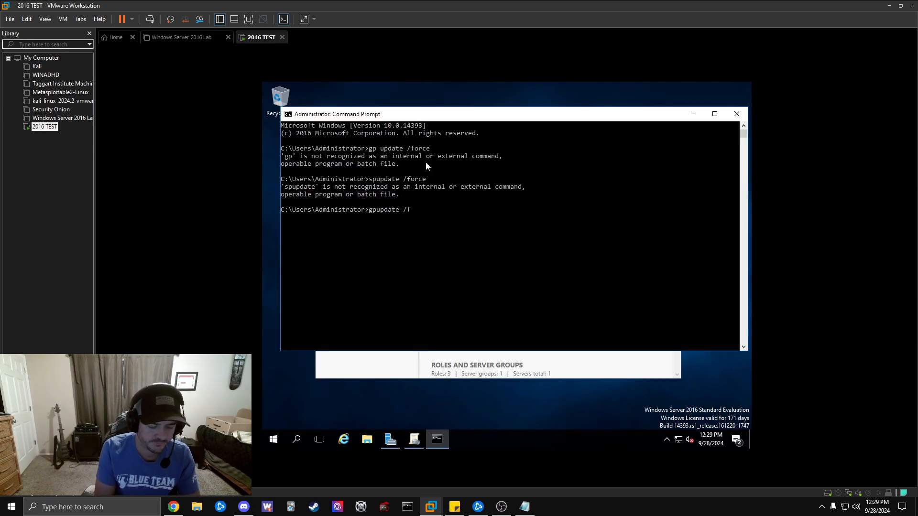
text(oree)
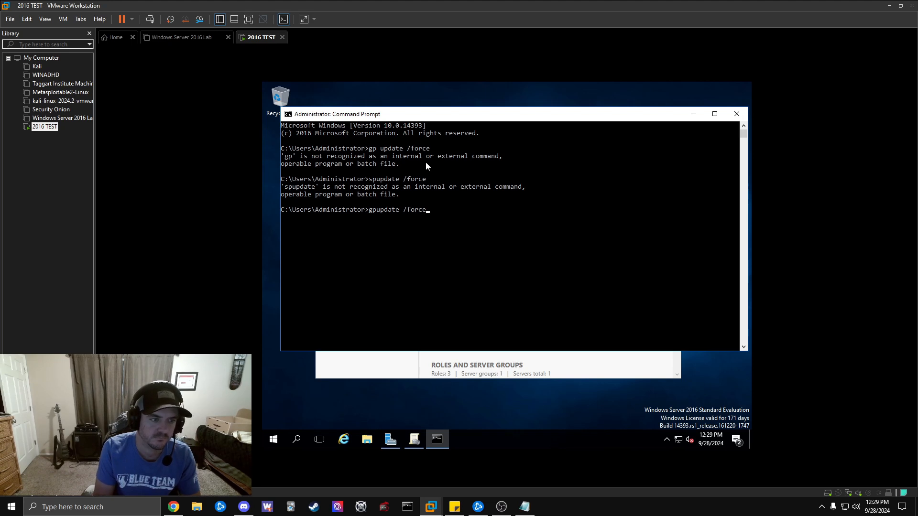
key(Return)
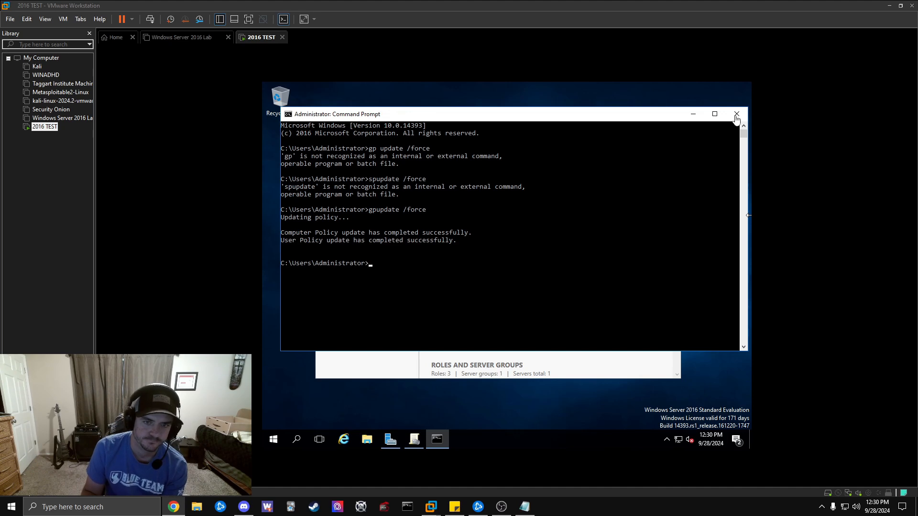
Close the Command Prompt and sign out of the administrator session from the Start menu.
click(736, 114)
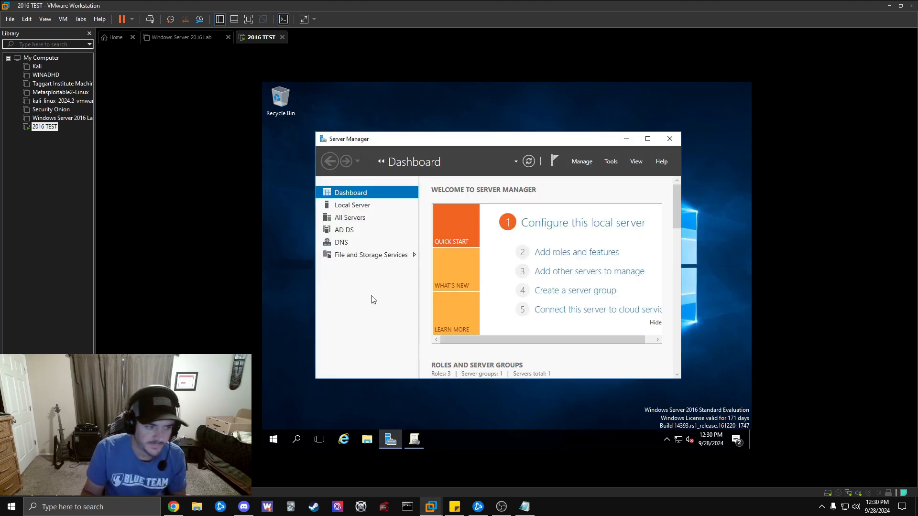
click(274, 440)
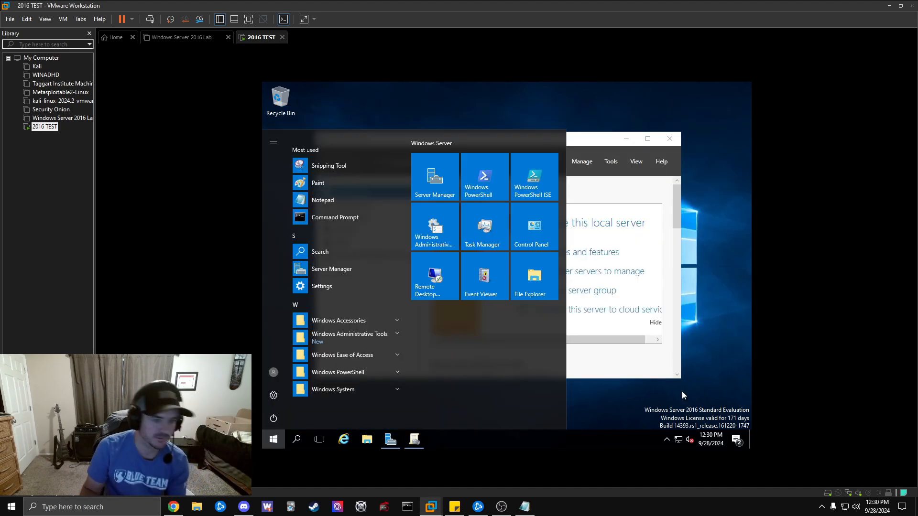
click(682, 391)
click(274, 440)
click(274, 373)
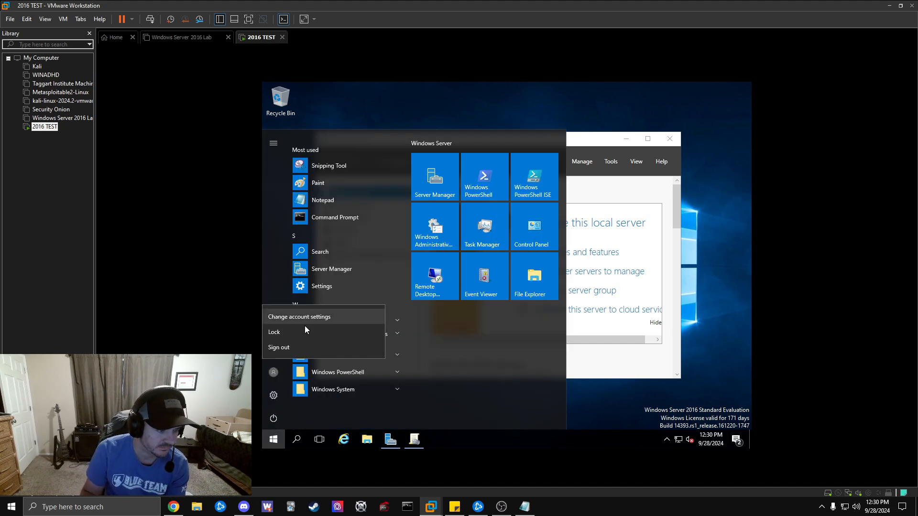
click(294, 349)
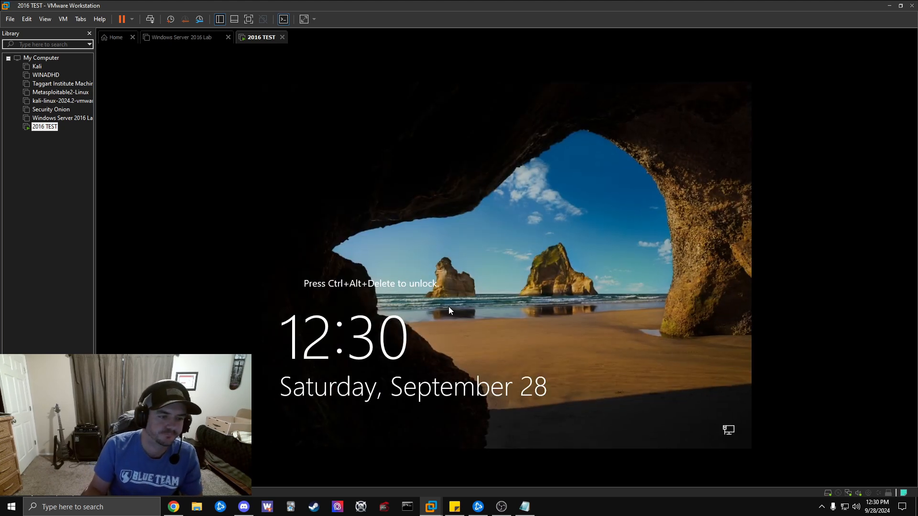
From the lock screen, choose Other user and attempt signing in as the test domain user.
click(150, 19)
text(••)
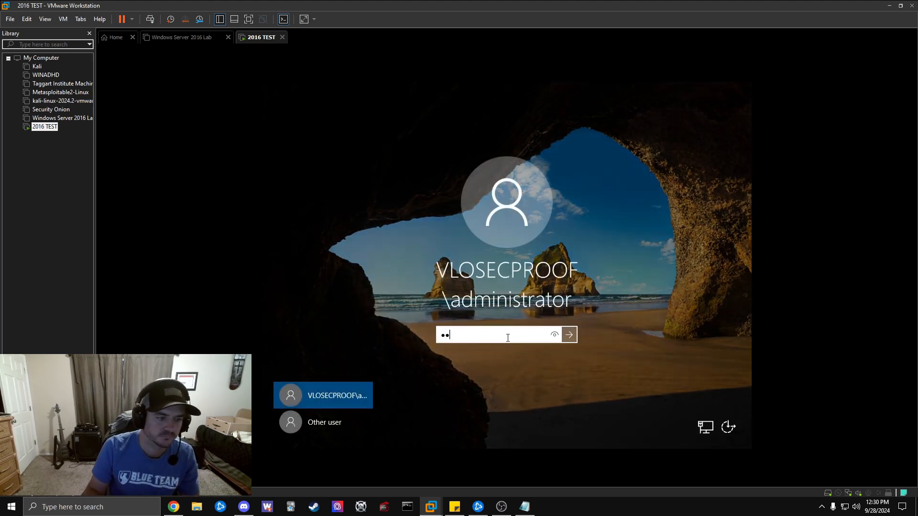
key(BackSpace)
key(BackSpace)
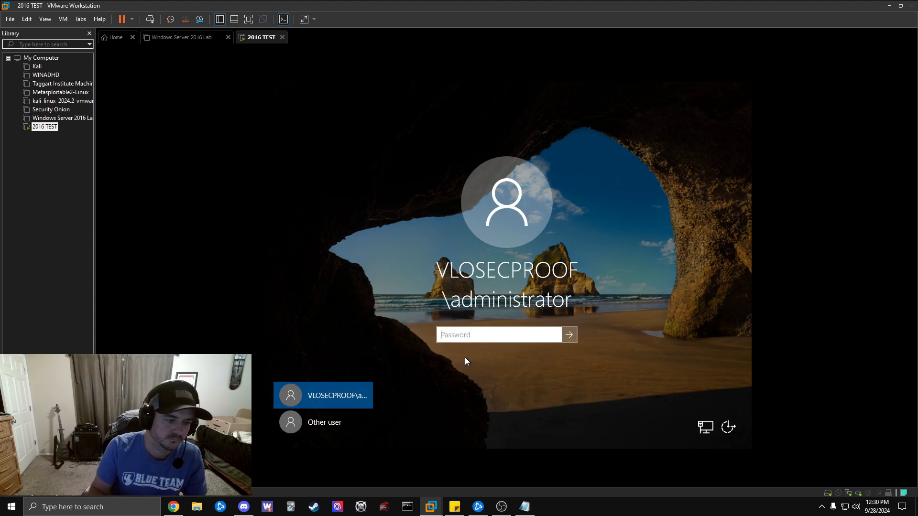
click(340, 422)
text(user1test)
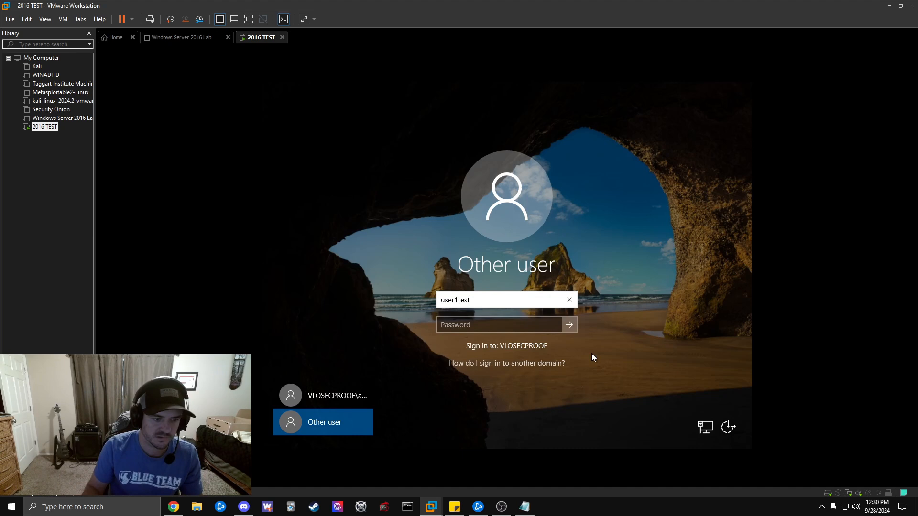
click(494, 324)
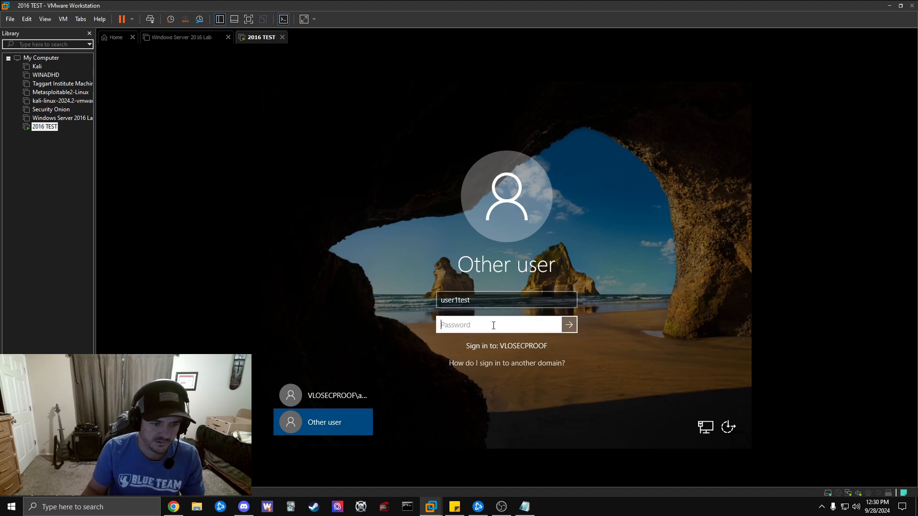
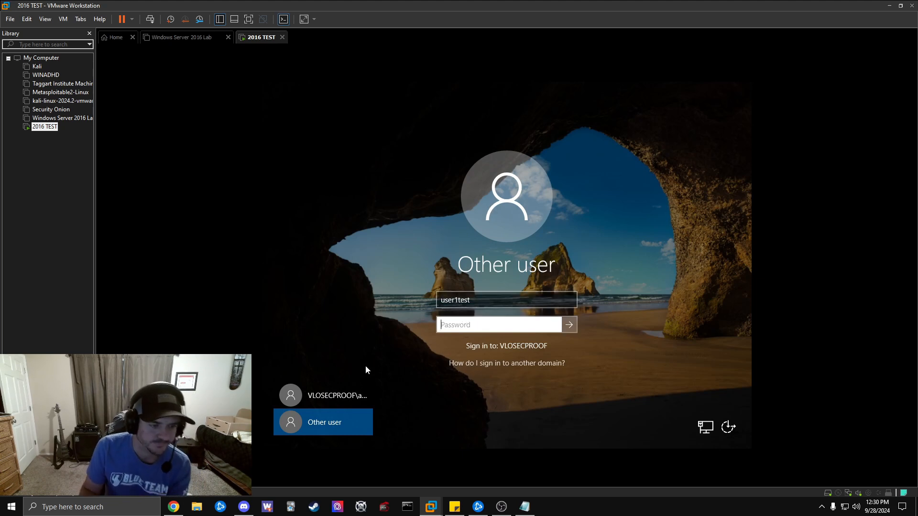
Sign in on the administrator tile with the domain administrator's password.
click(338, 397)
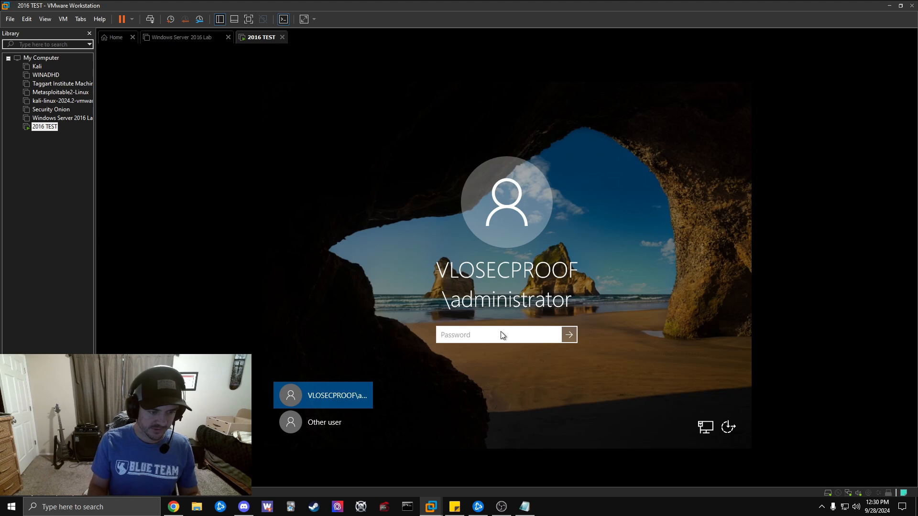
text(P)
key(Return)
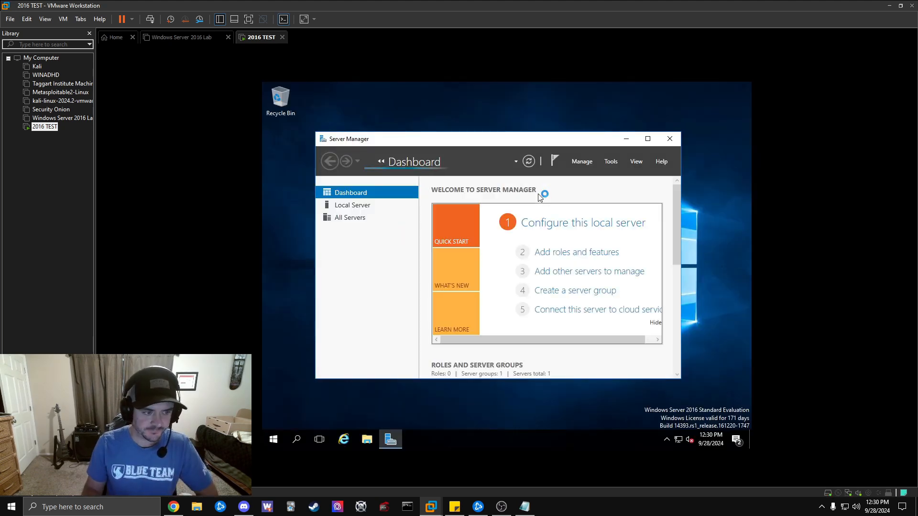
Launch Active Directory Users and Computers from Server Manager's Tools menu and right-click the test user.
click(612, 162)
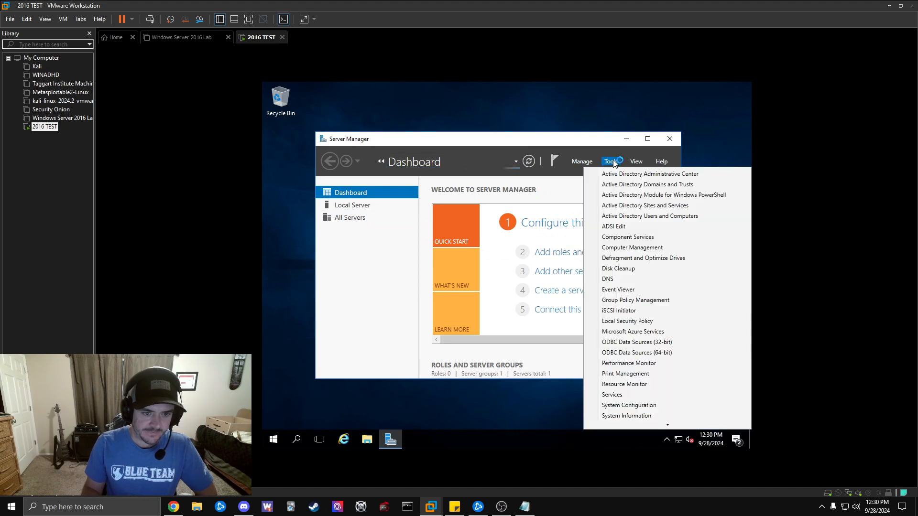
click(659, 217)
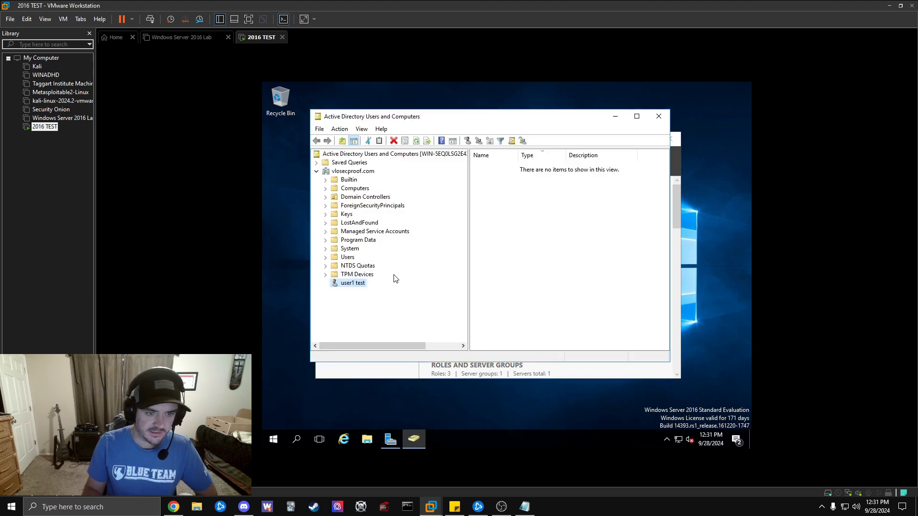
right_click(359, 285)
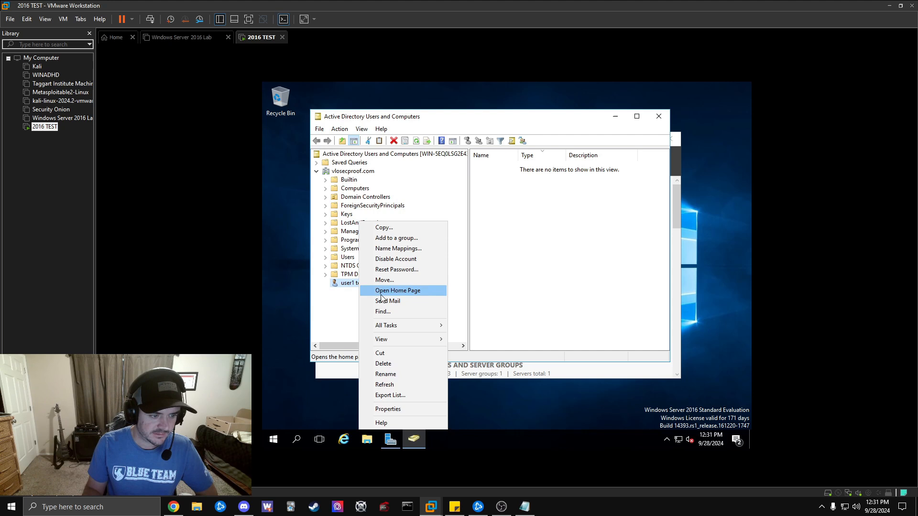
In the test user's Properties, tick Unlock account on the Account tab, apply, and close.
click(406, 410)
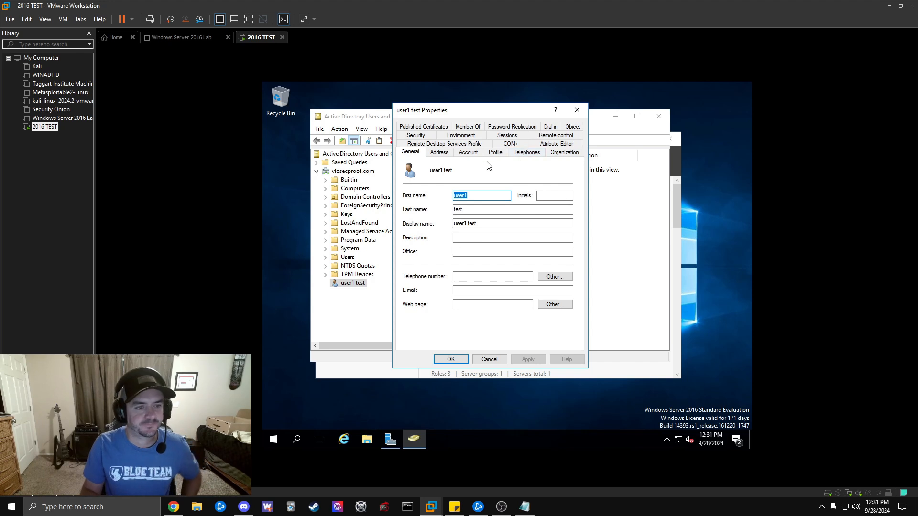
click(476, 153)
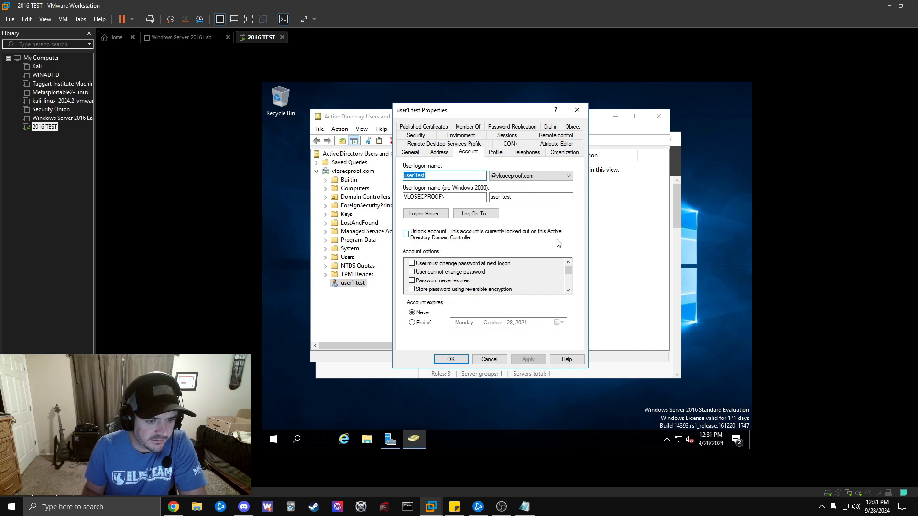
click(406, 234)
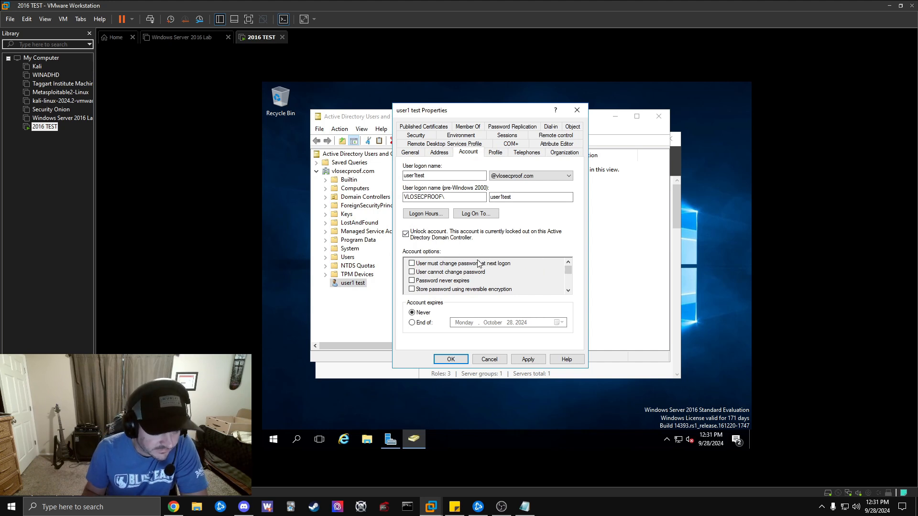
mouse_move(568, 271)
mouse_down()
mouse_move(572, 287)
mouse_move(569, 265)
mouse_up()
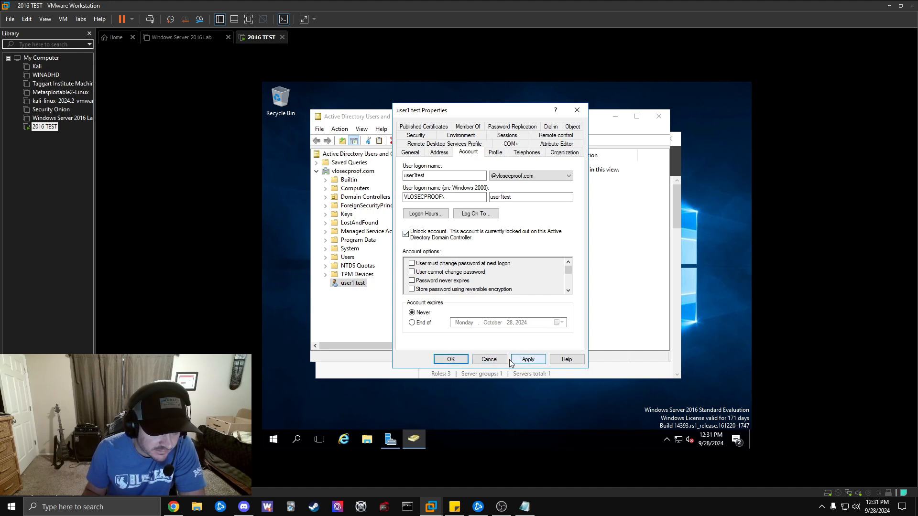
click(525, 361)
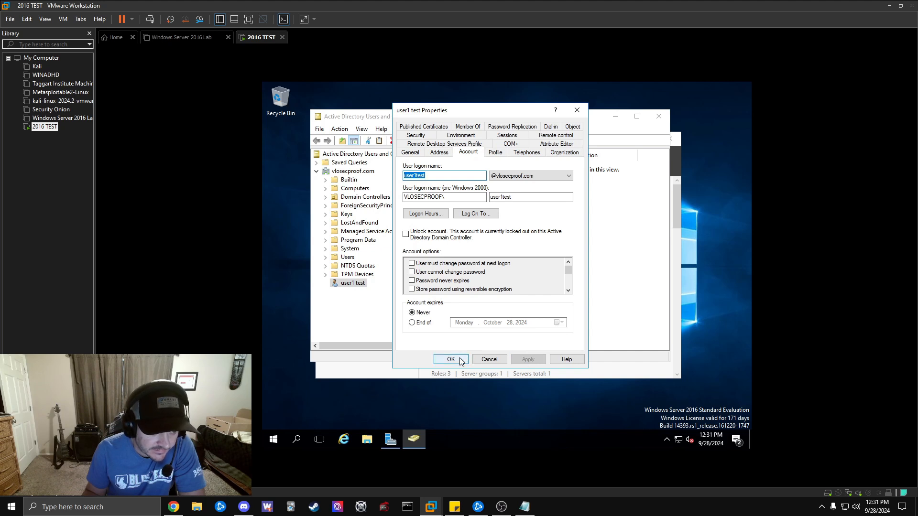
double_click(406, 234)
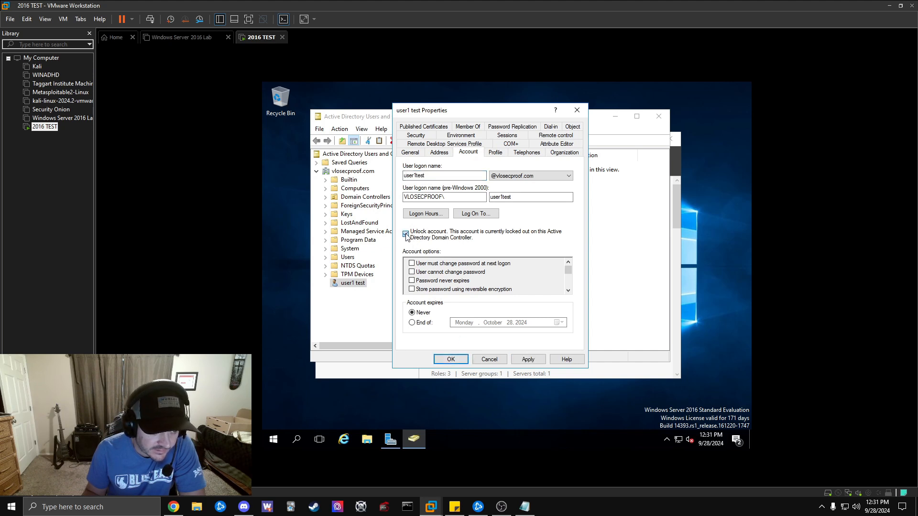
click(458, 358)
Reopen the test user's Properties, tick Unlock account again on the Account tab, and confirm with OK.
right_click(359, 283)
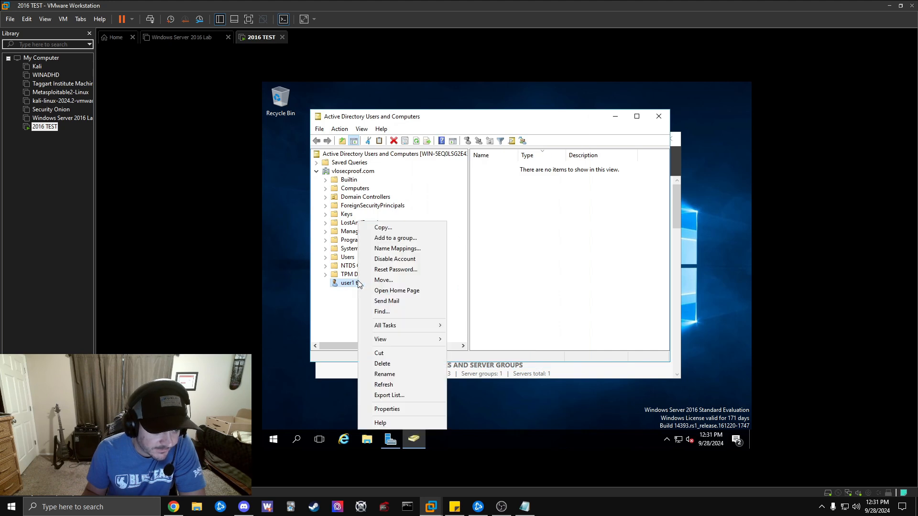
click(405, 410)
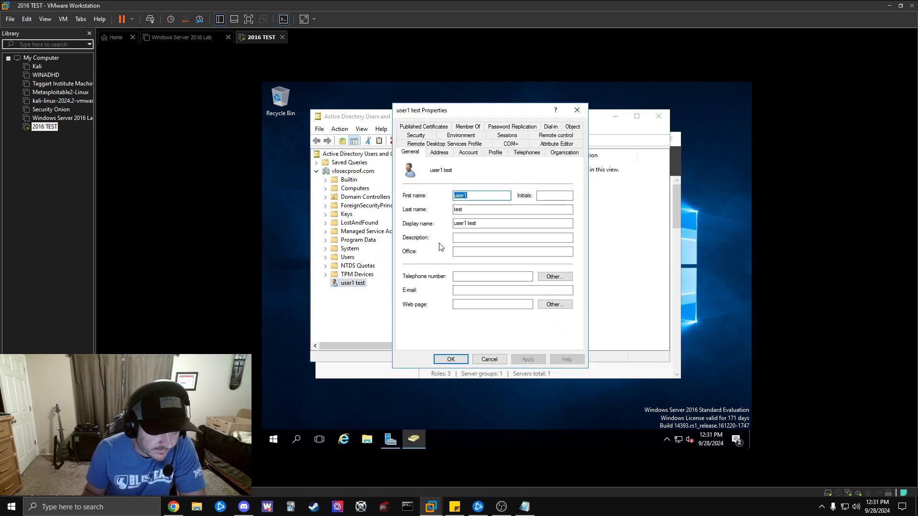
click(469, 157)
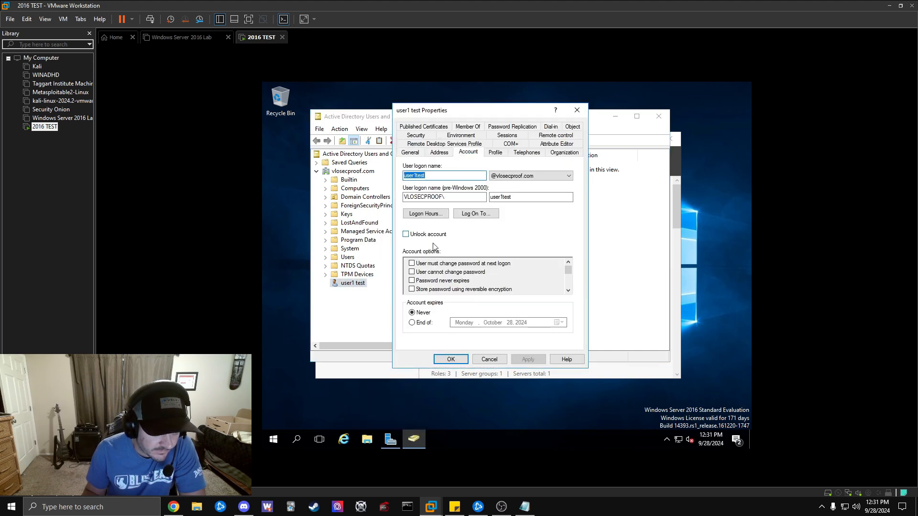
click(406, 235)
click(451, 359)
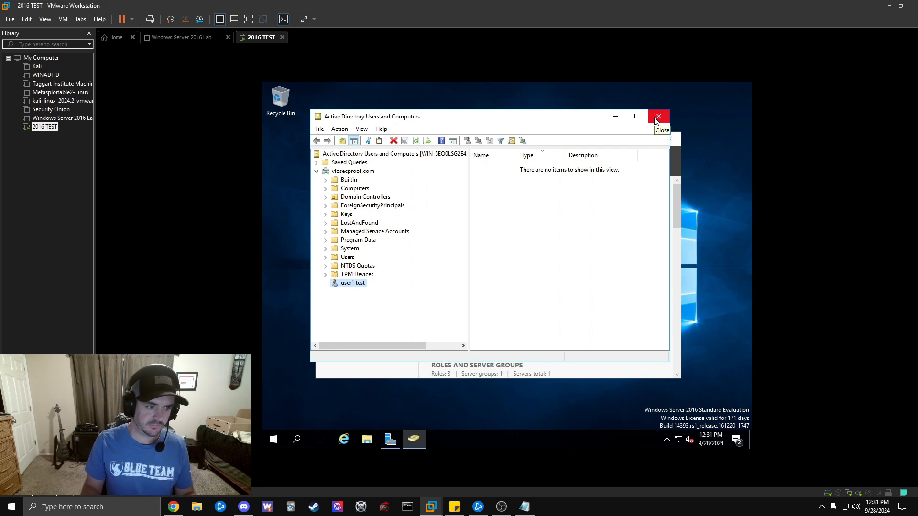
Close Active Directory Users and Computers, sign out of the administrator session, and bring up the sign-in screen.
click(658, 117)
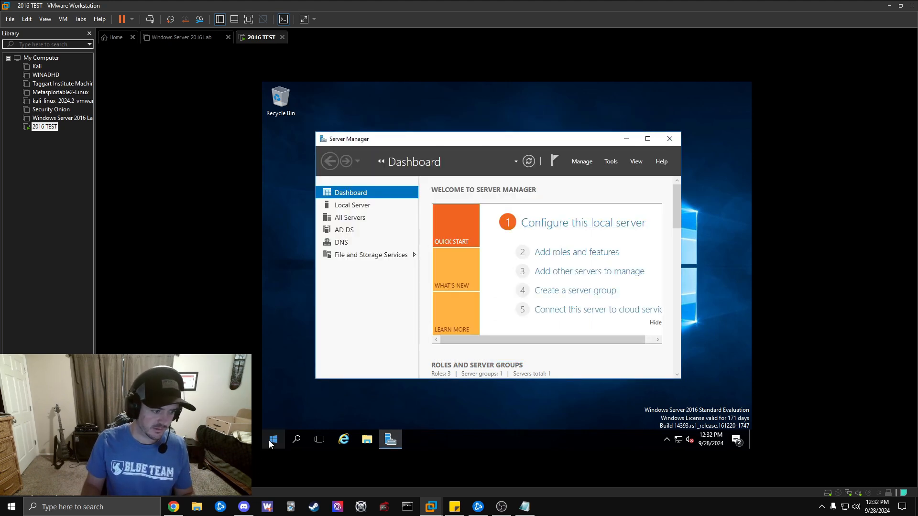
click(271, 439)
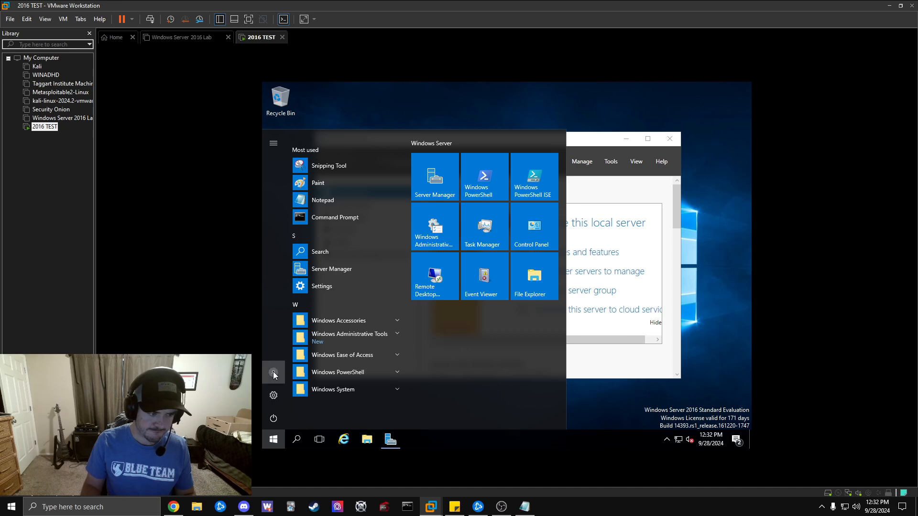
click(273, 372)
click(288, 346)
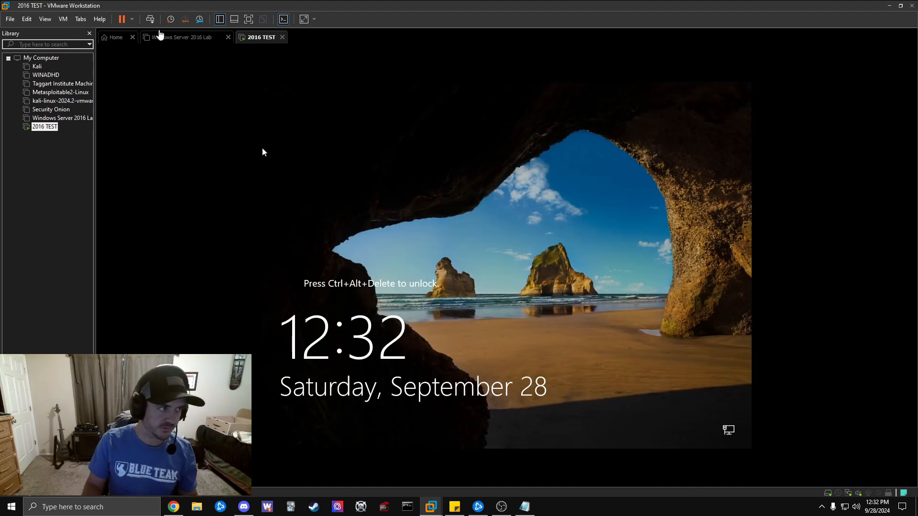
click(150, 19)
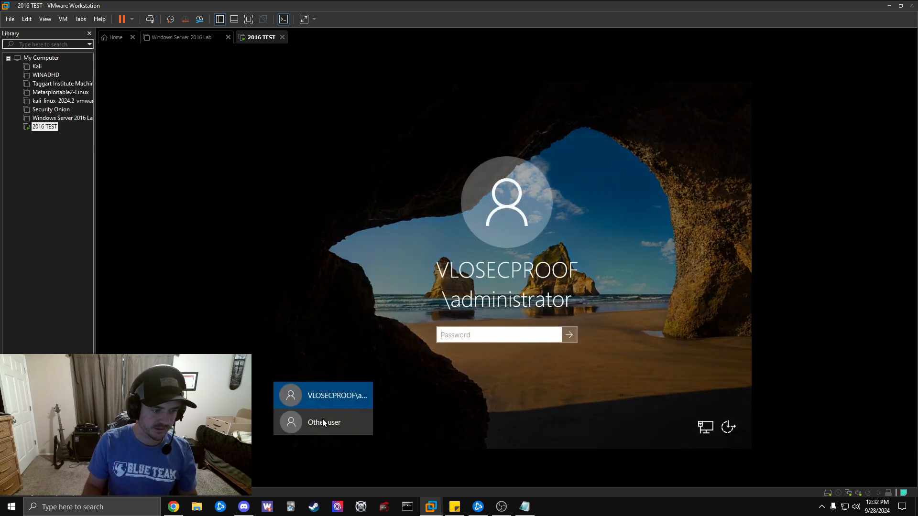
Sign in via Other user as user1test with its password, then close Server Manager.
click(323, 423)
text(user1)
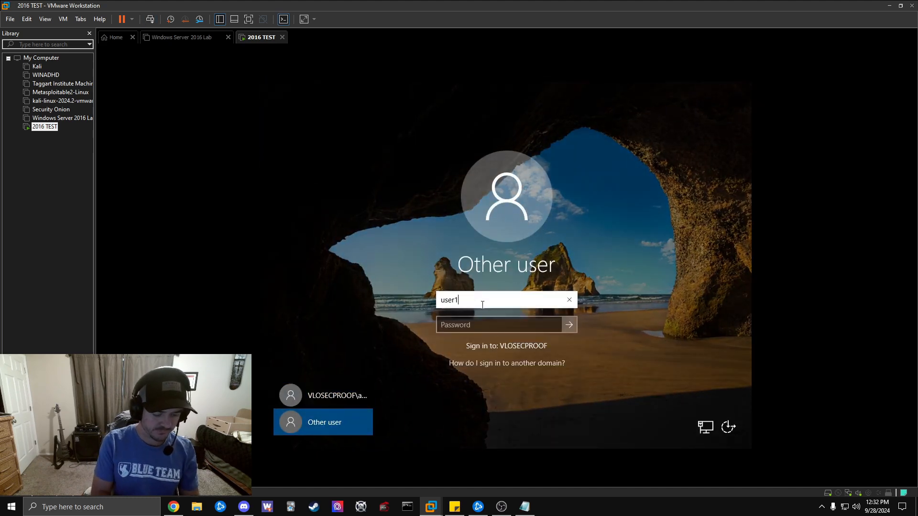
text(test)
key(Tab)
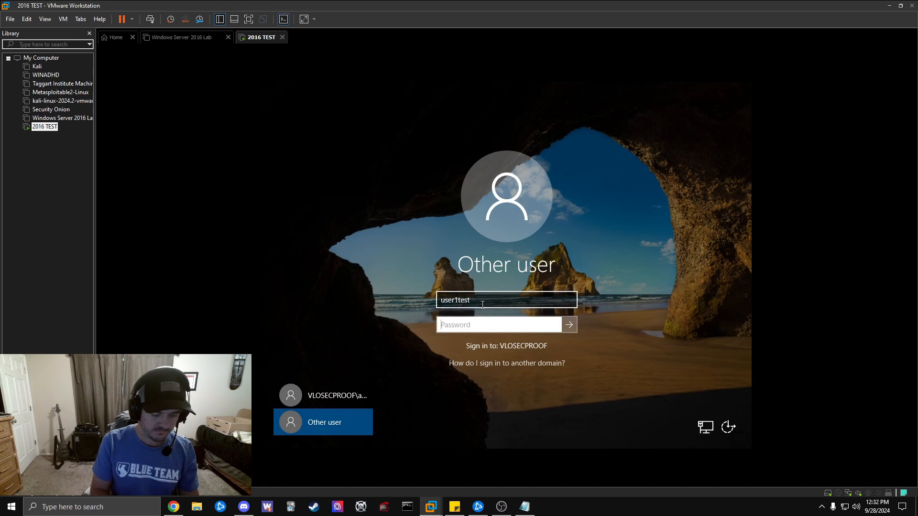
text(•••••••)
key(Return)
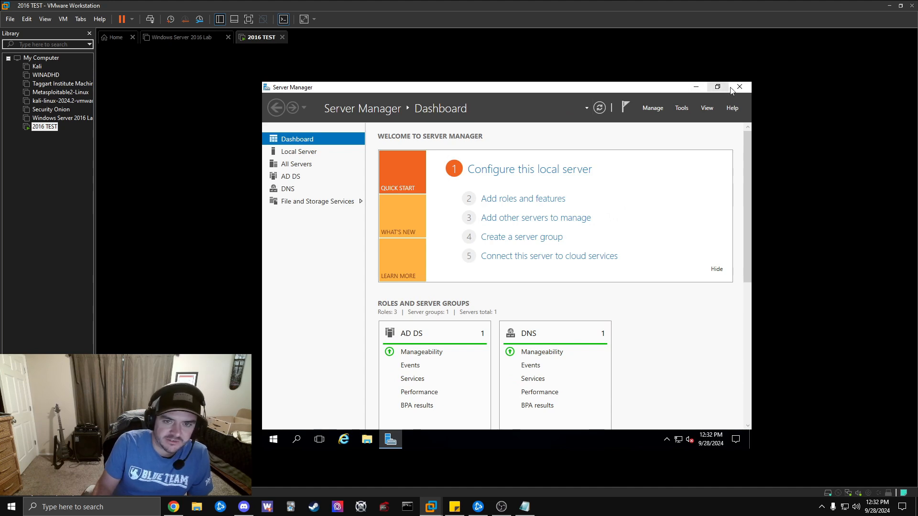
click(739, 87)
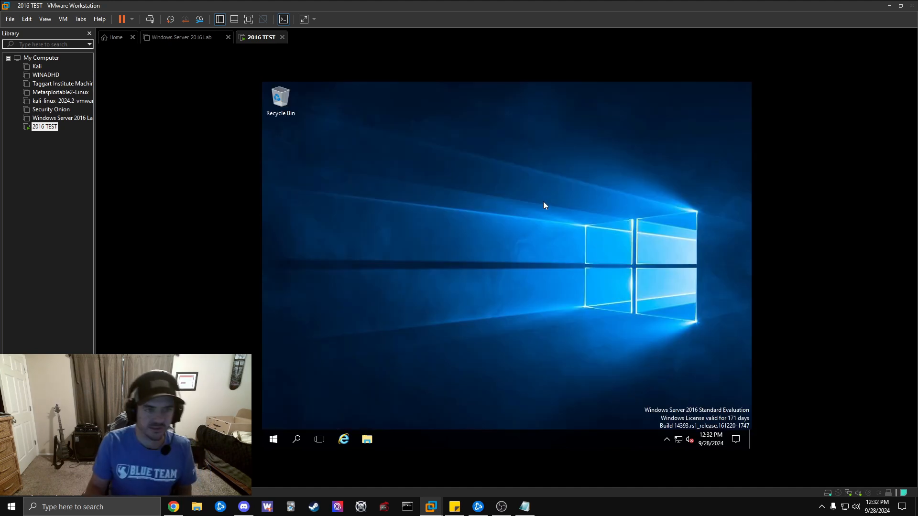